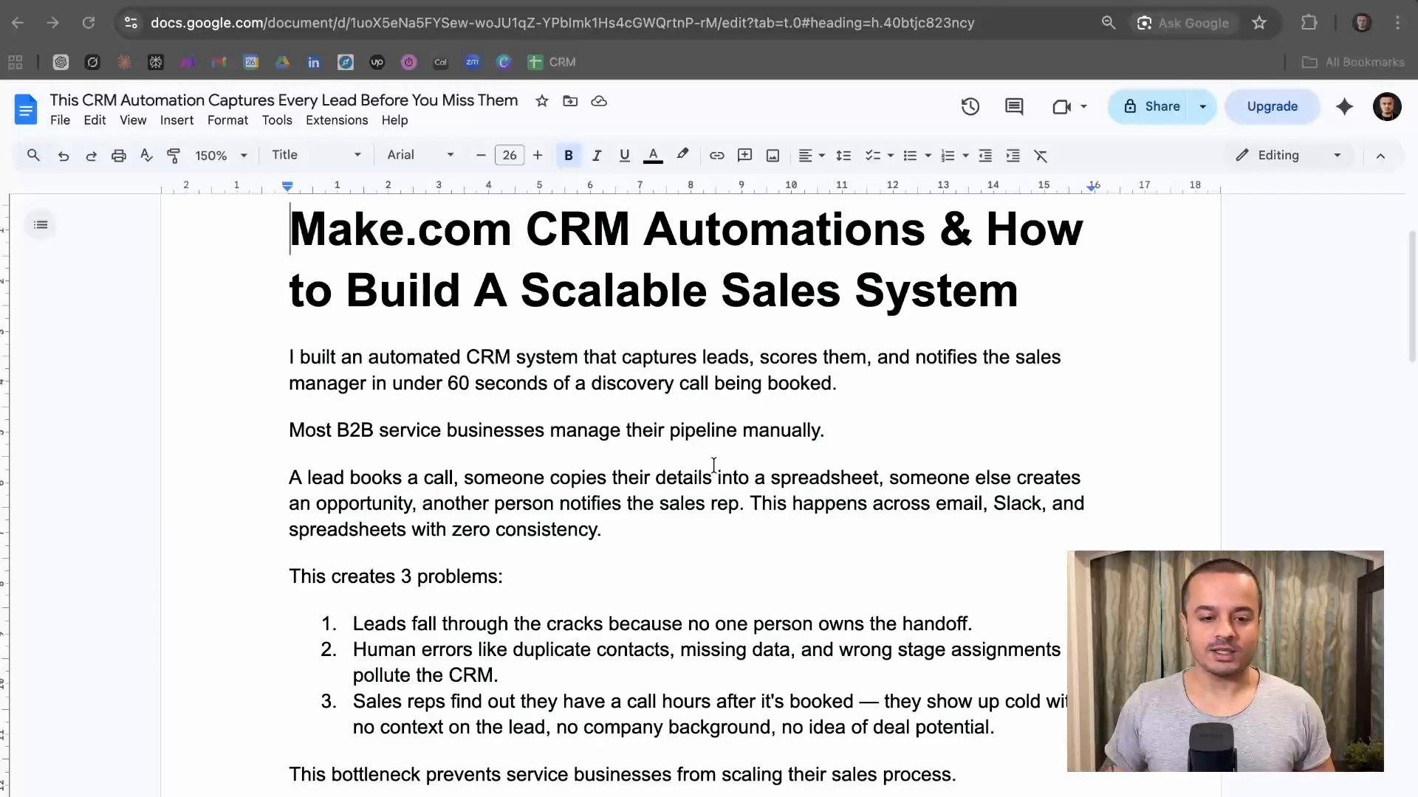
- Read the CRM automation document from its introduction through the three problems to the How It Works list
{"action": "scroll", "coordinate": [713, 464], "scroll_direction": "down", "scroll_amount": 2}
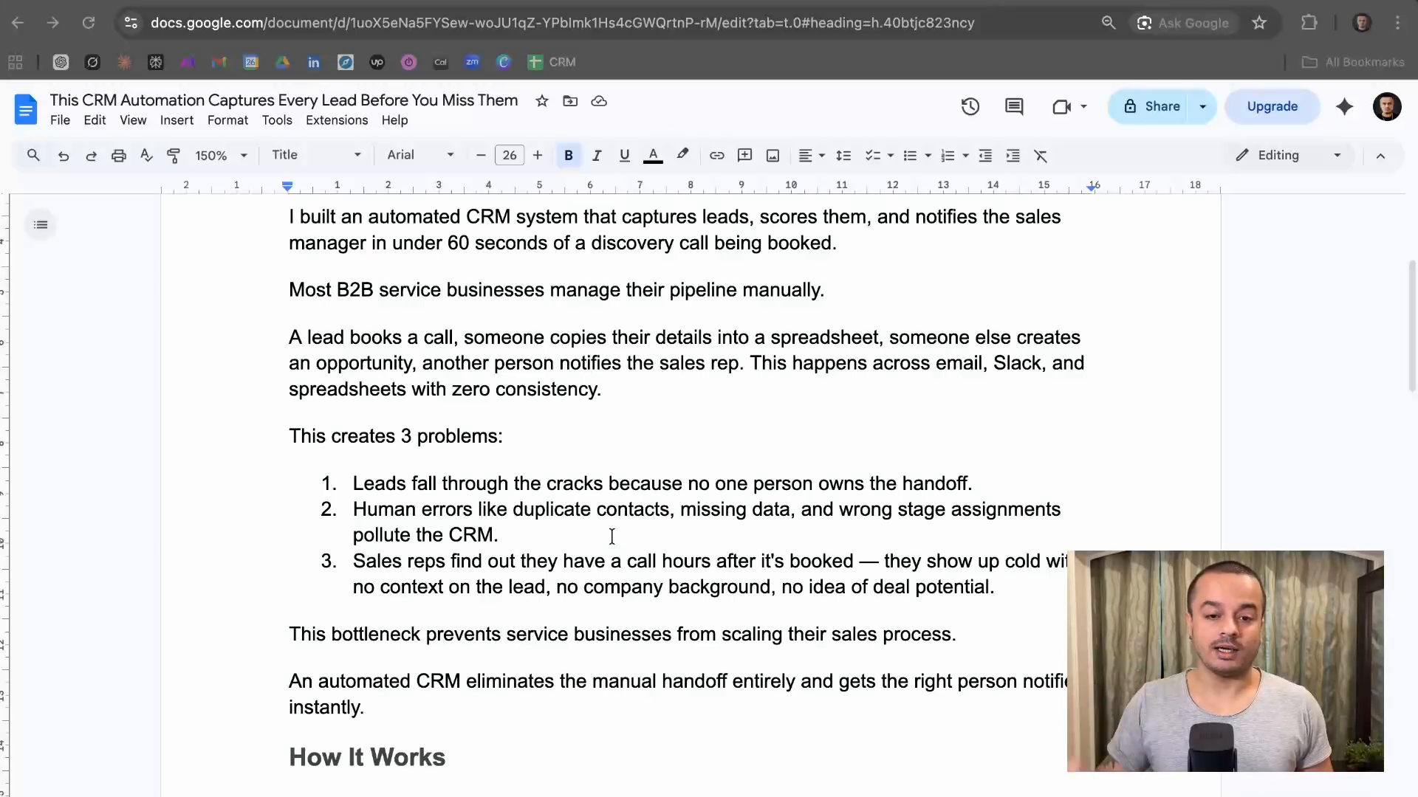
{"action": "scroll", "coordinate": [612, 533], "scroll_direction": "down", "scroll_amount": 1}
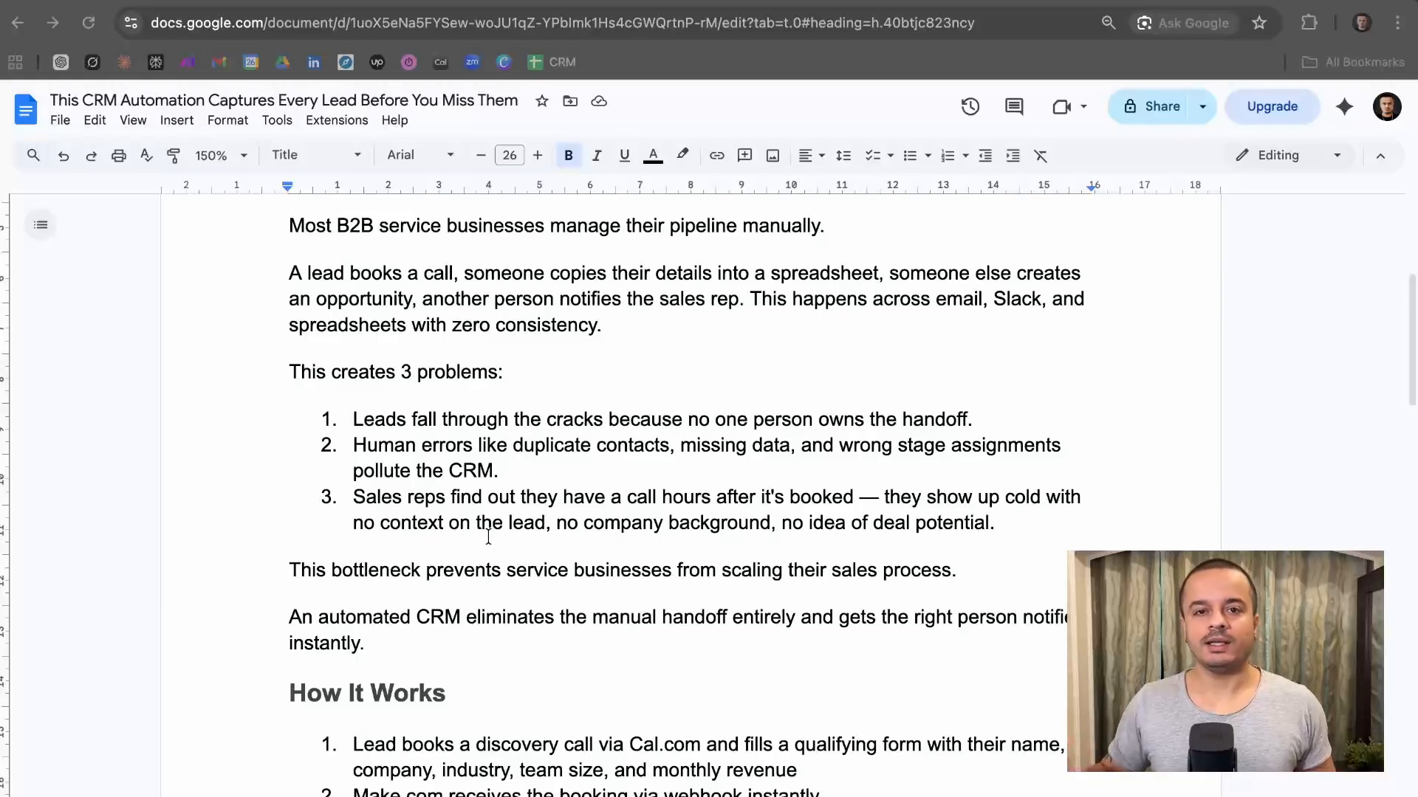
{"action": "scroll", "coordinate": [488, 537], "scroll_direction": "down", "scroll_amount": 3}
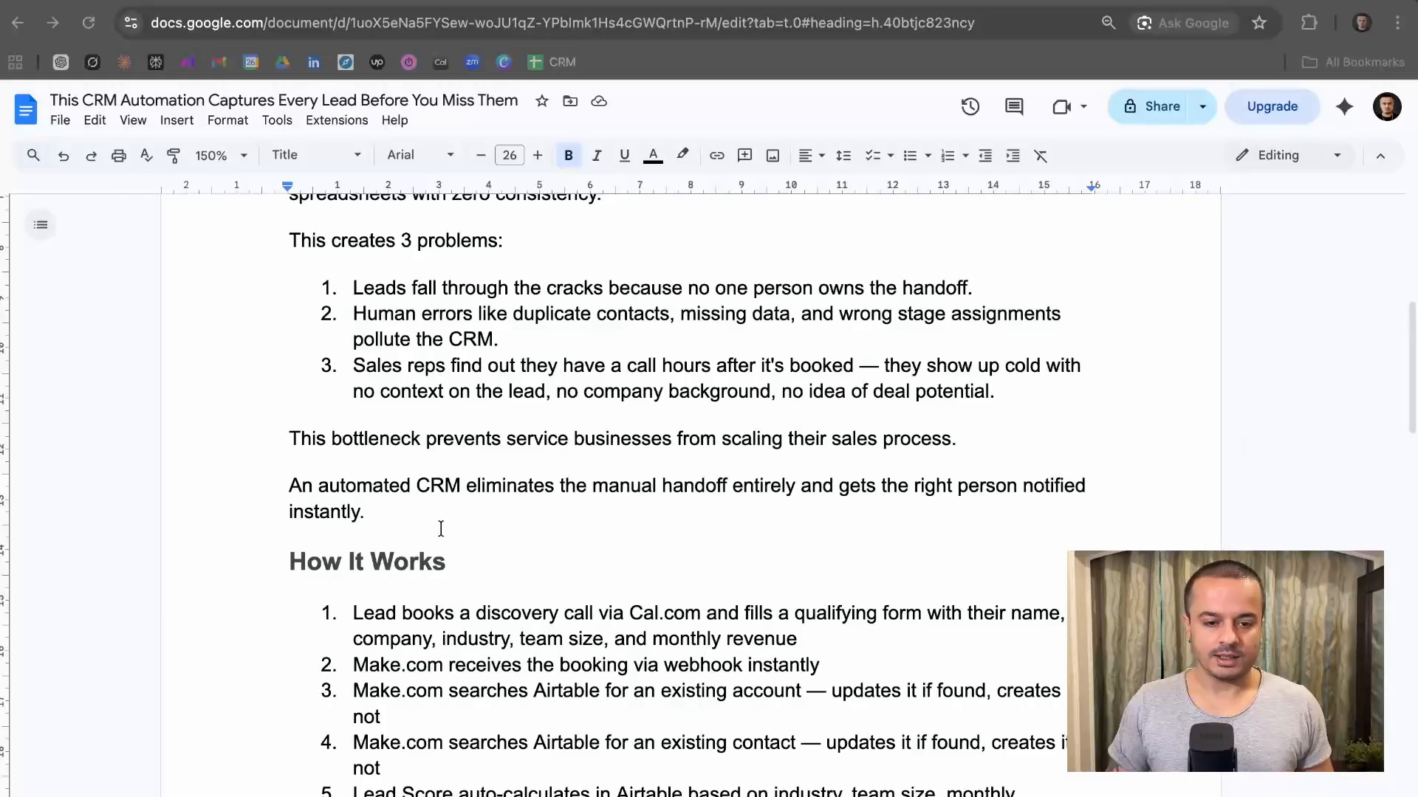
{"action": "scroll", "coordinate": [441, 528], "scroll_direction": "down", "scroll_amount": 2}
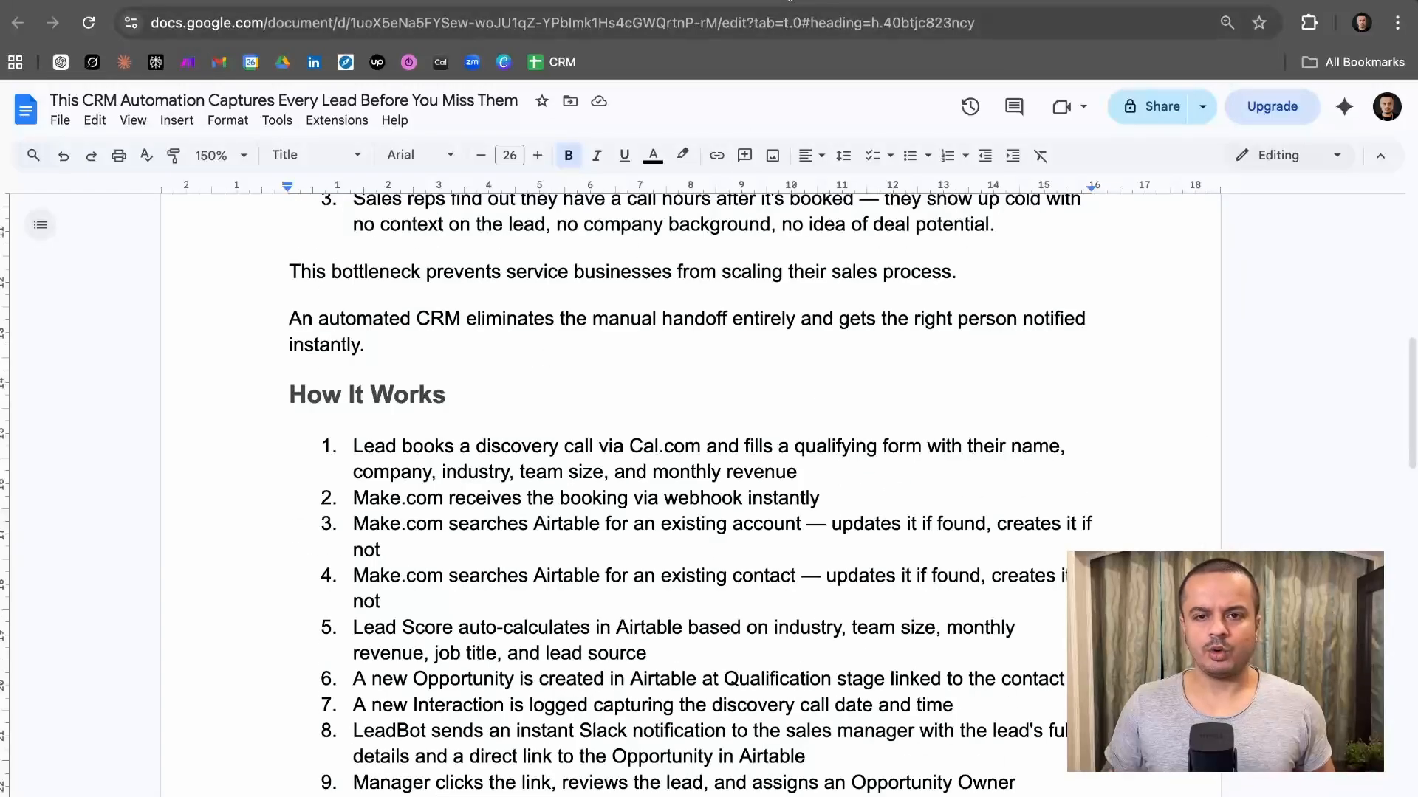
- Switch to the CS CRM base in Airtable and review the Getting Started, Team, Stages, Interaction Types and Lead Source tables
{"action": "left_click", "coordinate": [790, 0]}
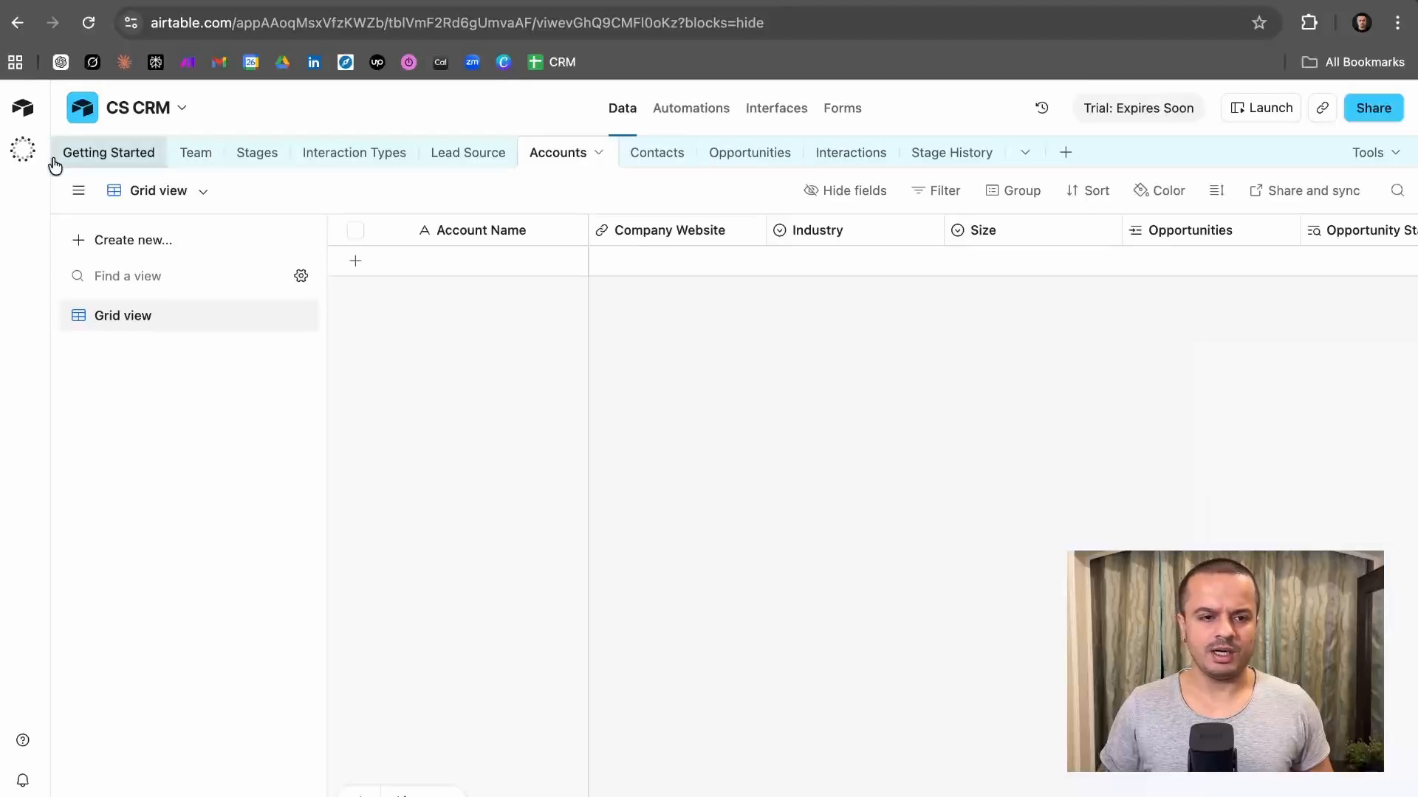
{"action": "left_click", "coordinate": [131, 164]}
{"action": "left_click", "coordinate": [216, 157]}
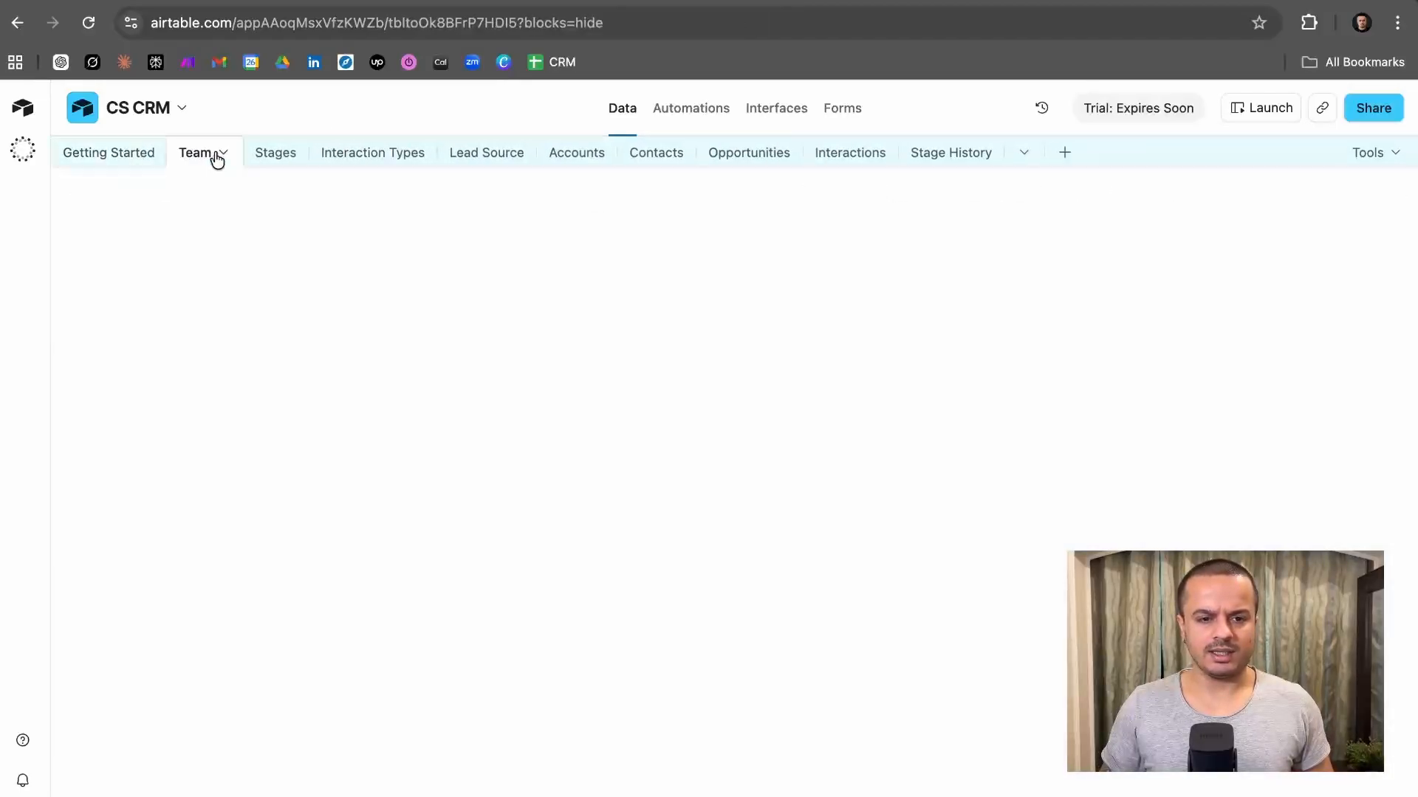
{"action": "left_click", "coordinate": [71, 163]}
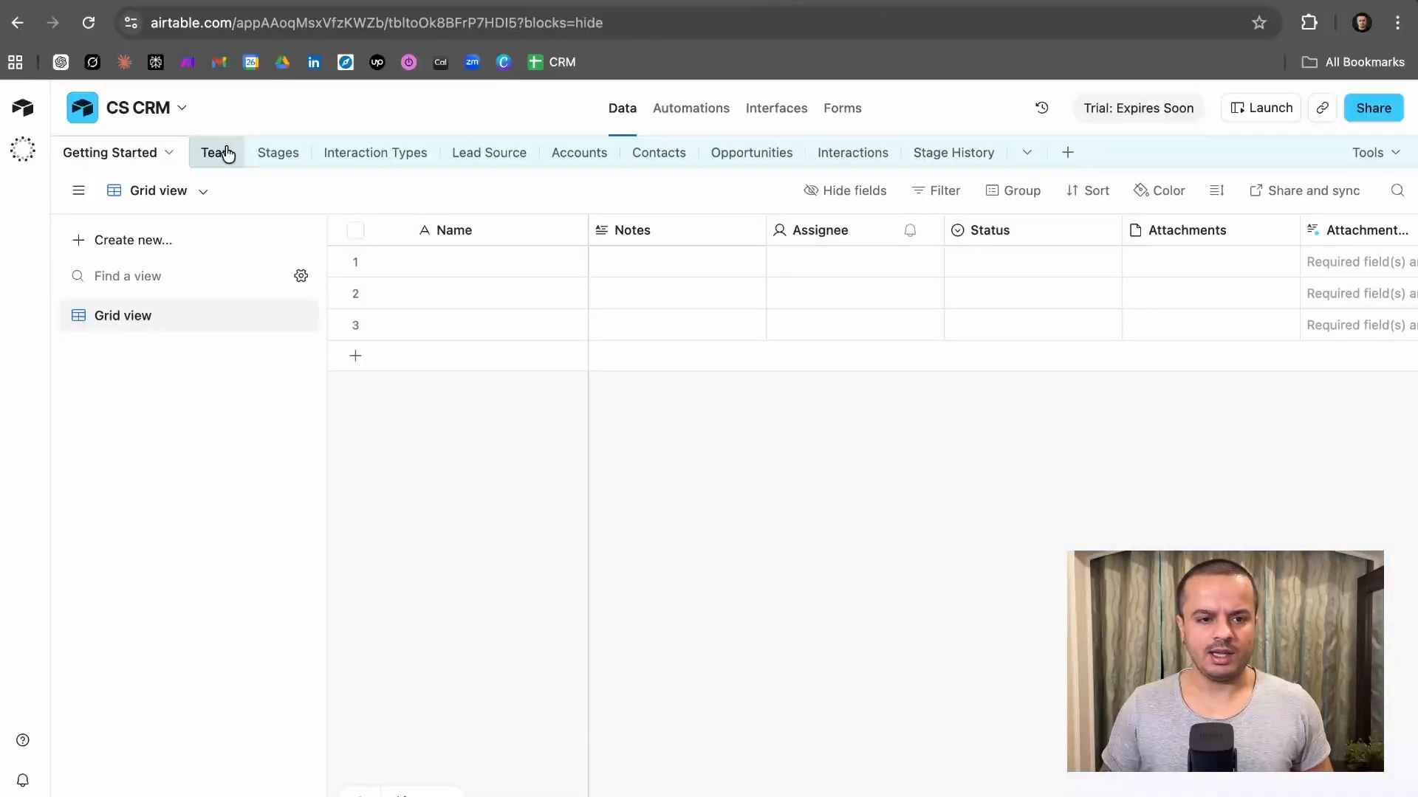
{"action": "left_click", "coordinate": [225, 151]}
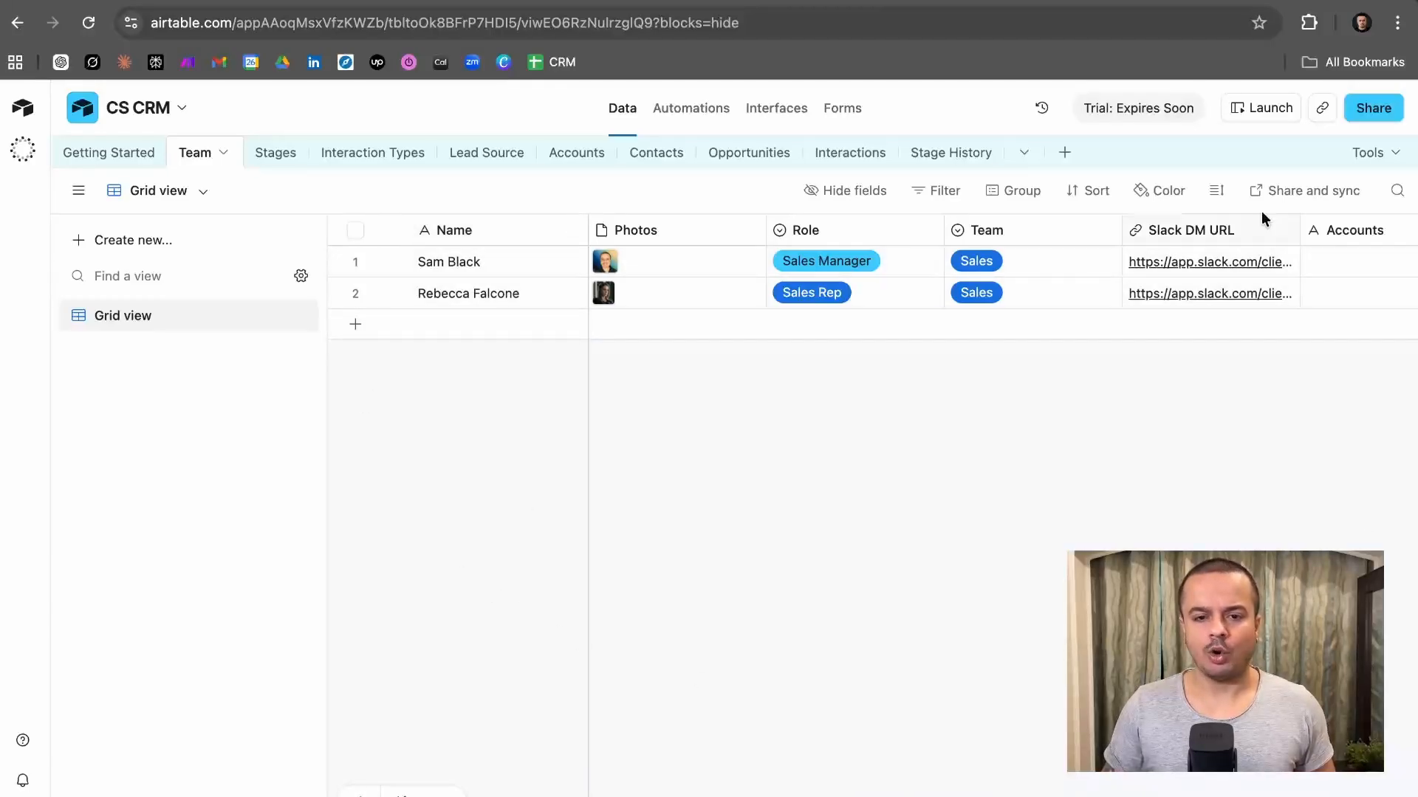
{"action": "left_click", "coordinate": [276, 152]}
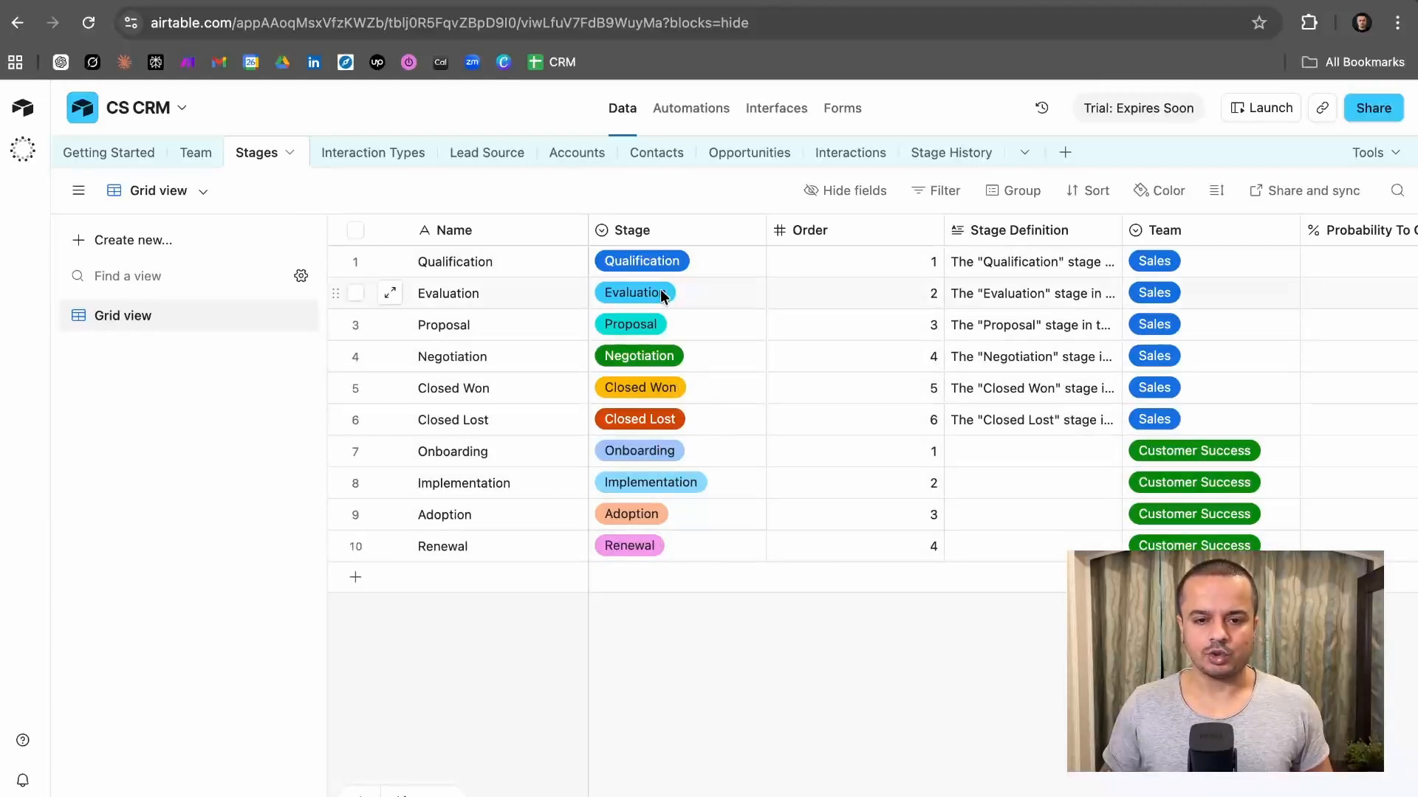
{"action": "left_click", "coordinate": [361, 156]}
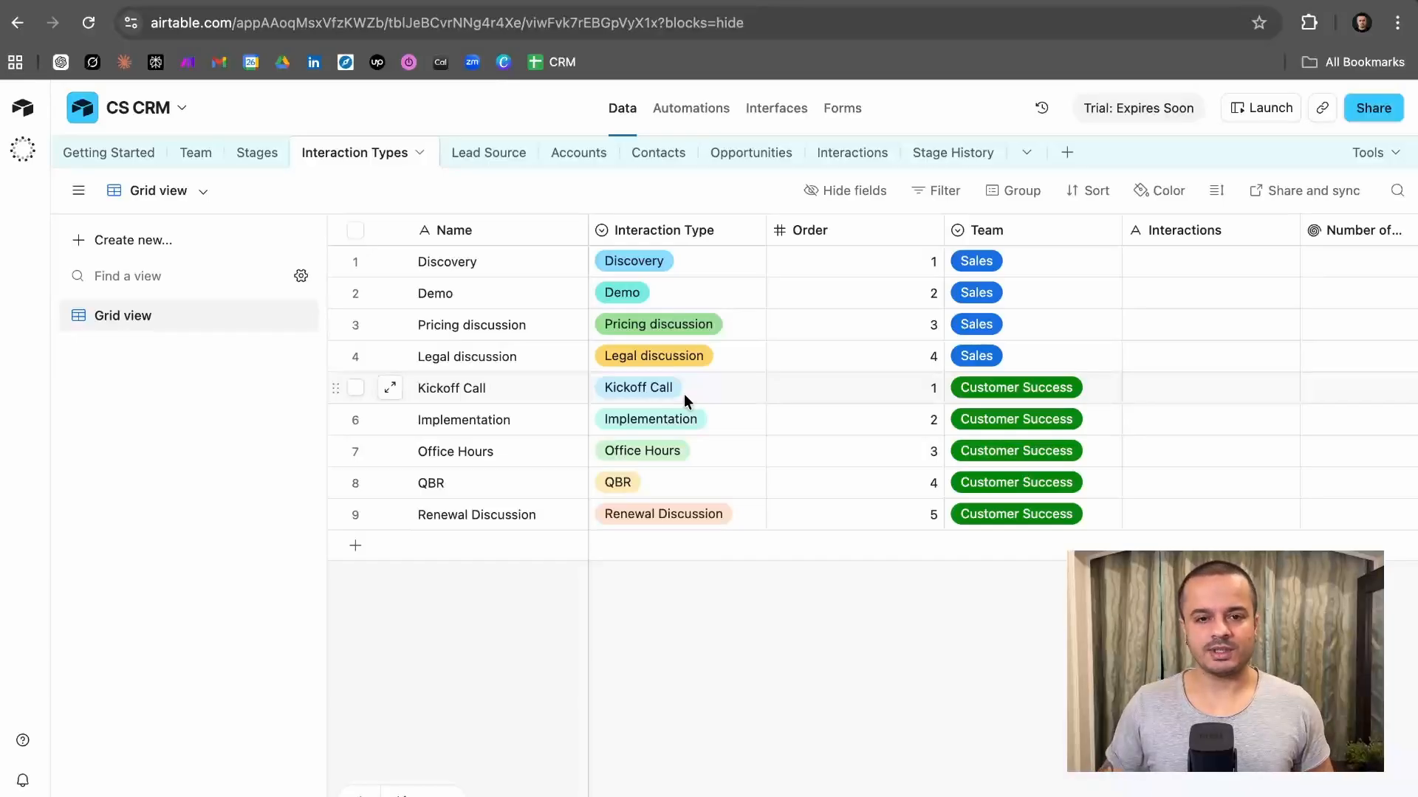
{"action": "left_click", "coordinate": [510, 155]}
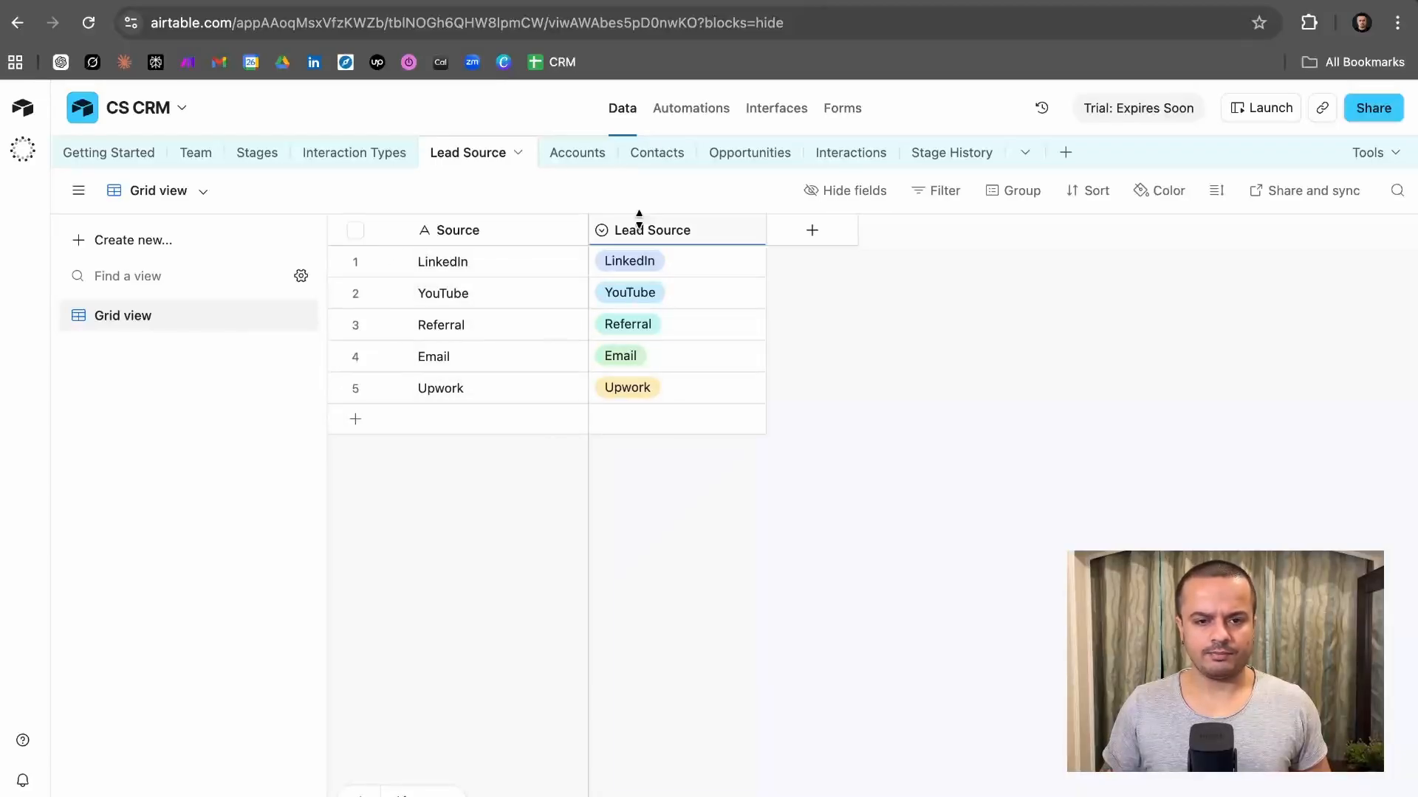
- Review the fields of the Accounts, Contacts, Opportunities and Interactions tables, and reopen the Interaction Types table
{"action": "left_click", "coordinate": [590, 156]}
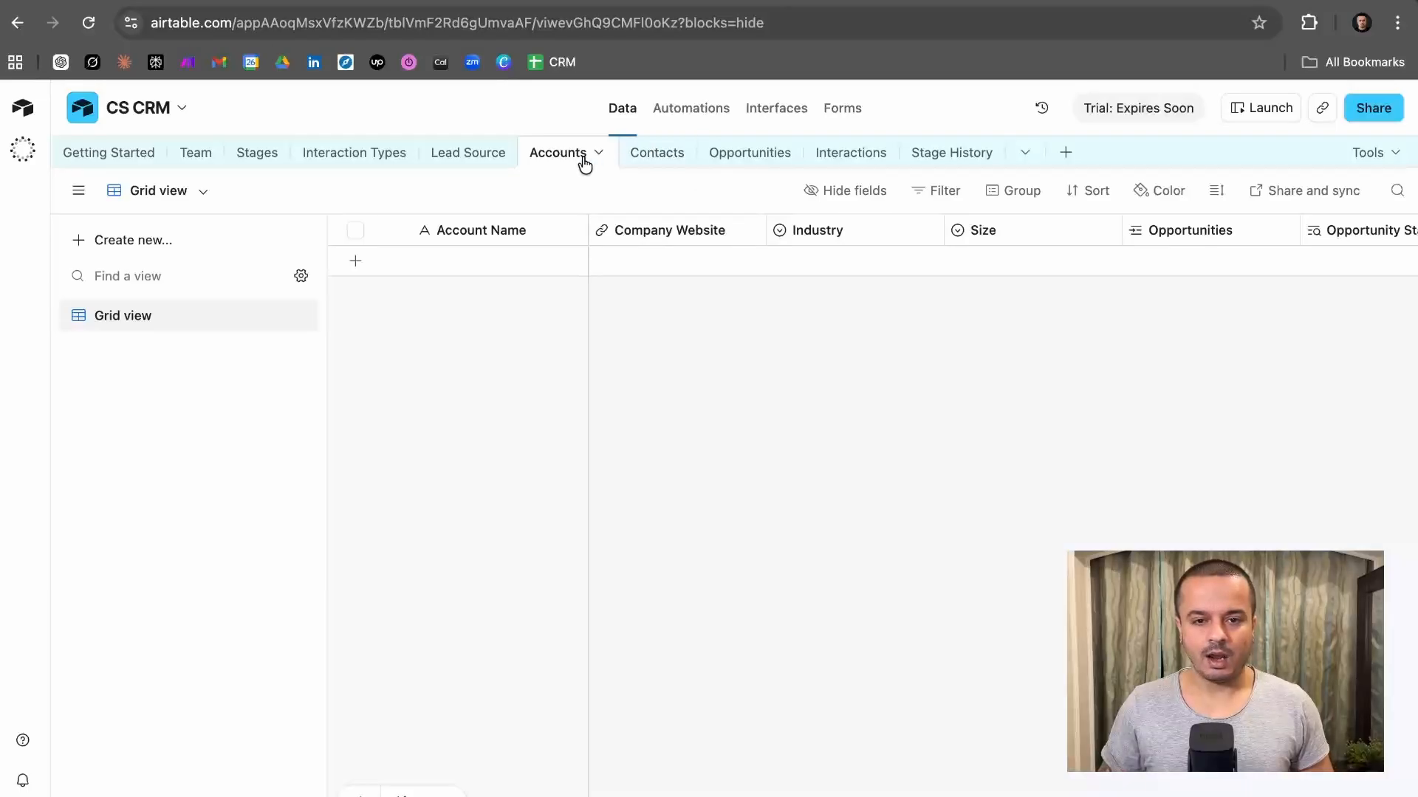
{"action": "left_click", "coordinate": [660, 171]}
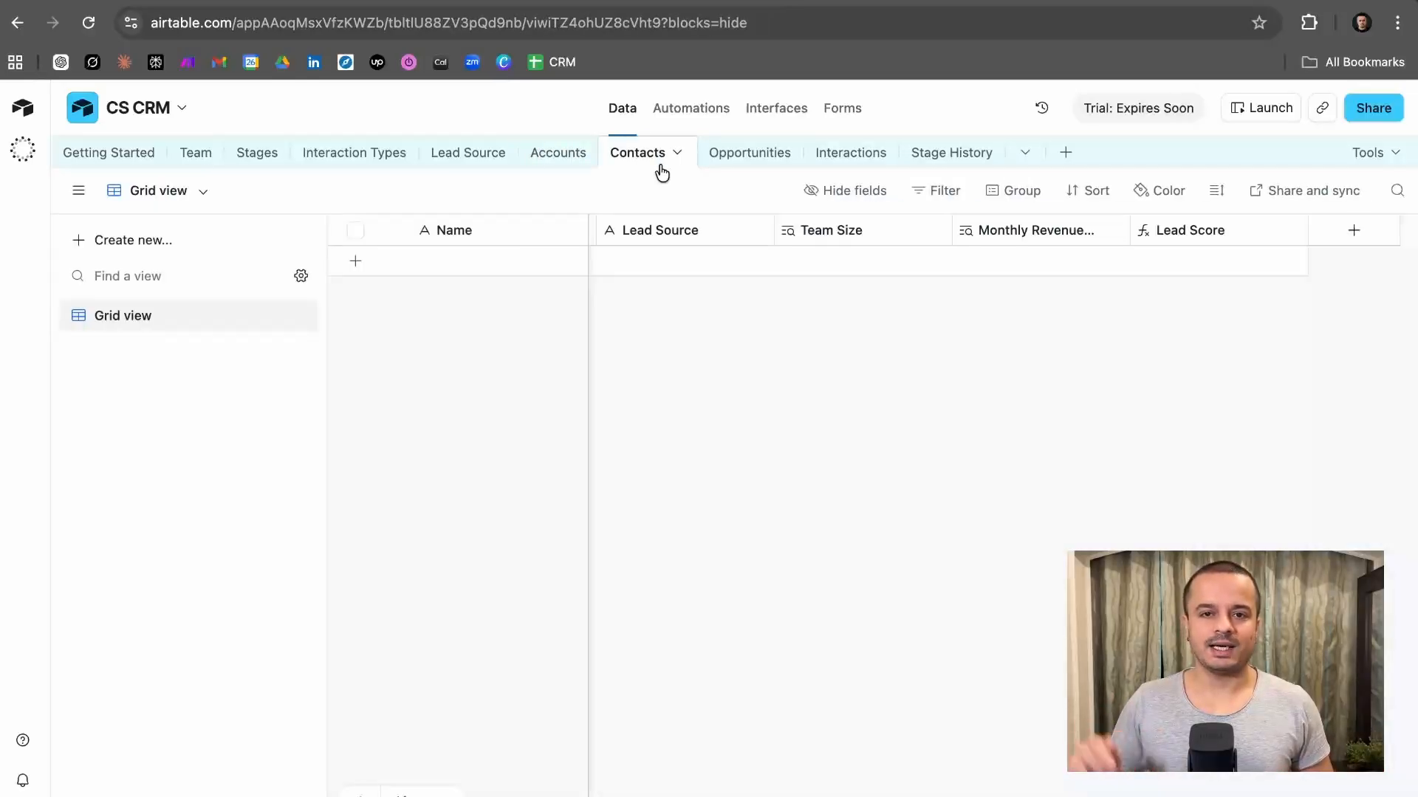
{"action": "left_click", "coordinate": [753, 156]}
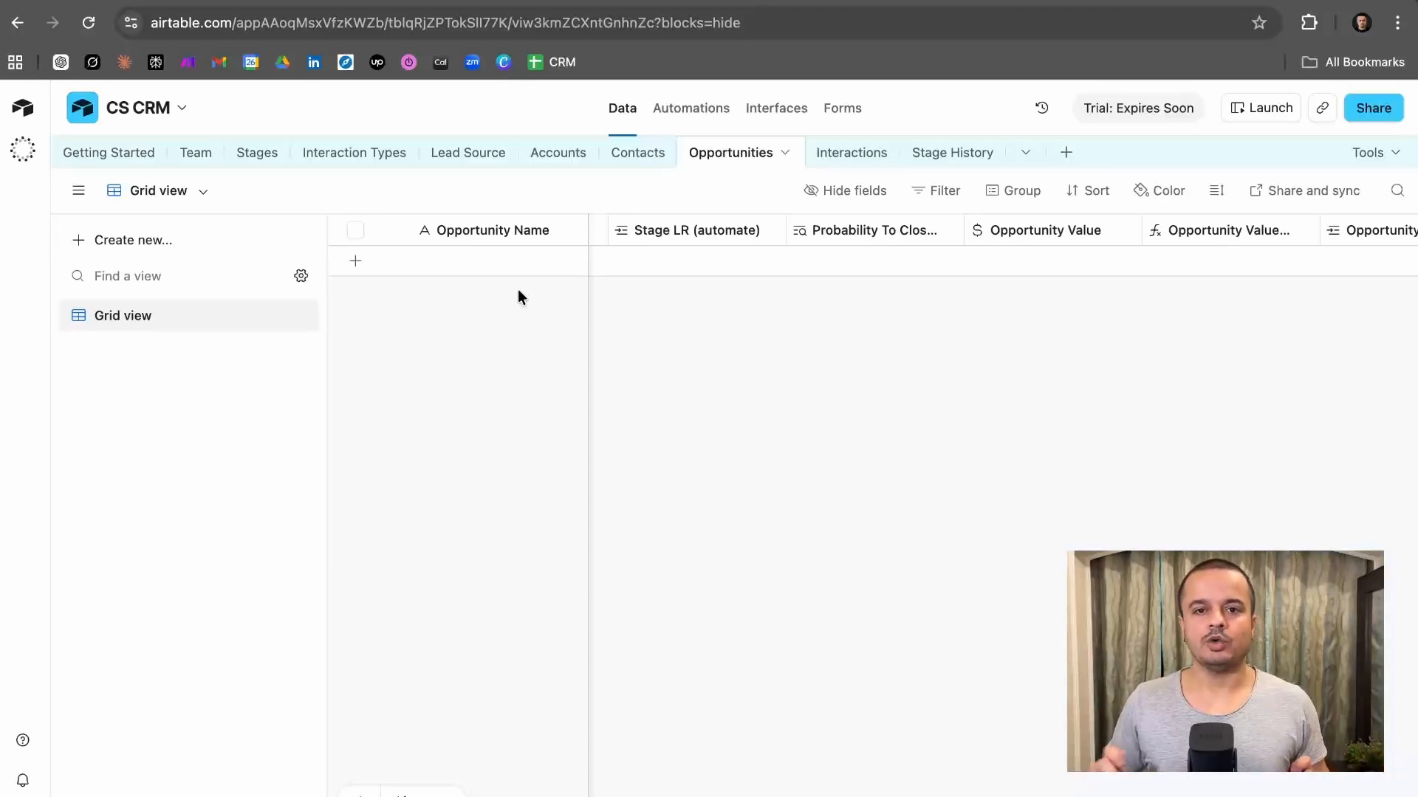
{"action": "left_click", "coordinate": [846, 154]}
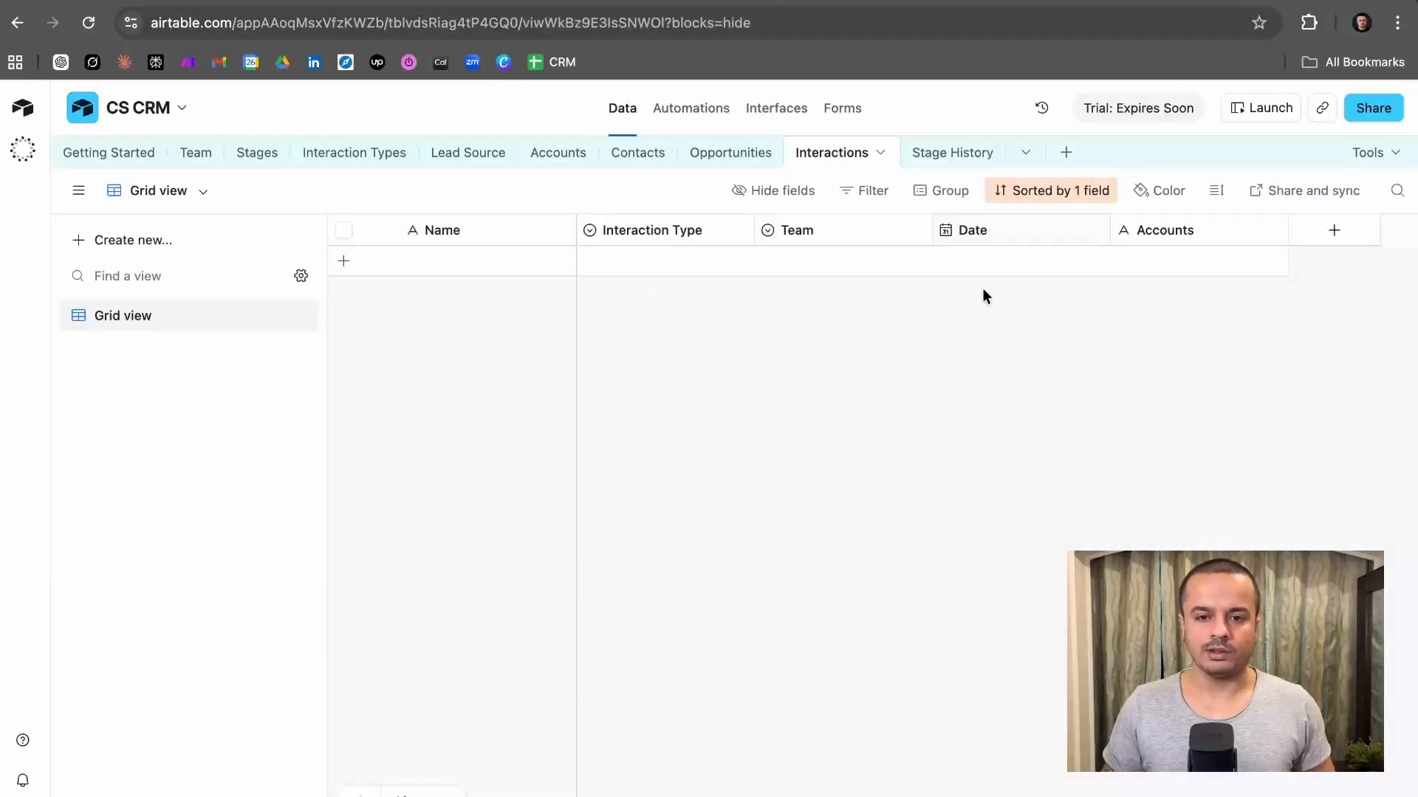
{"action": "left_click", "coordinate": [354, 154]}
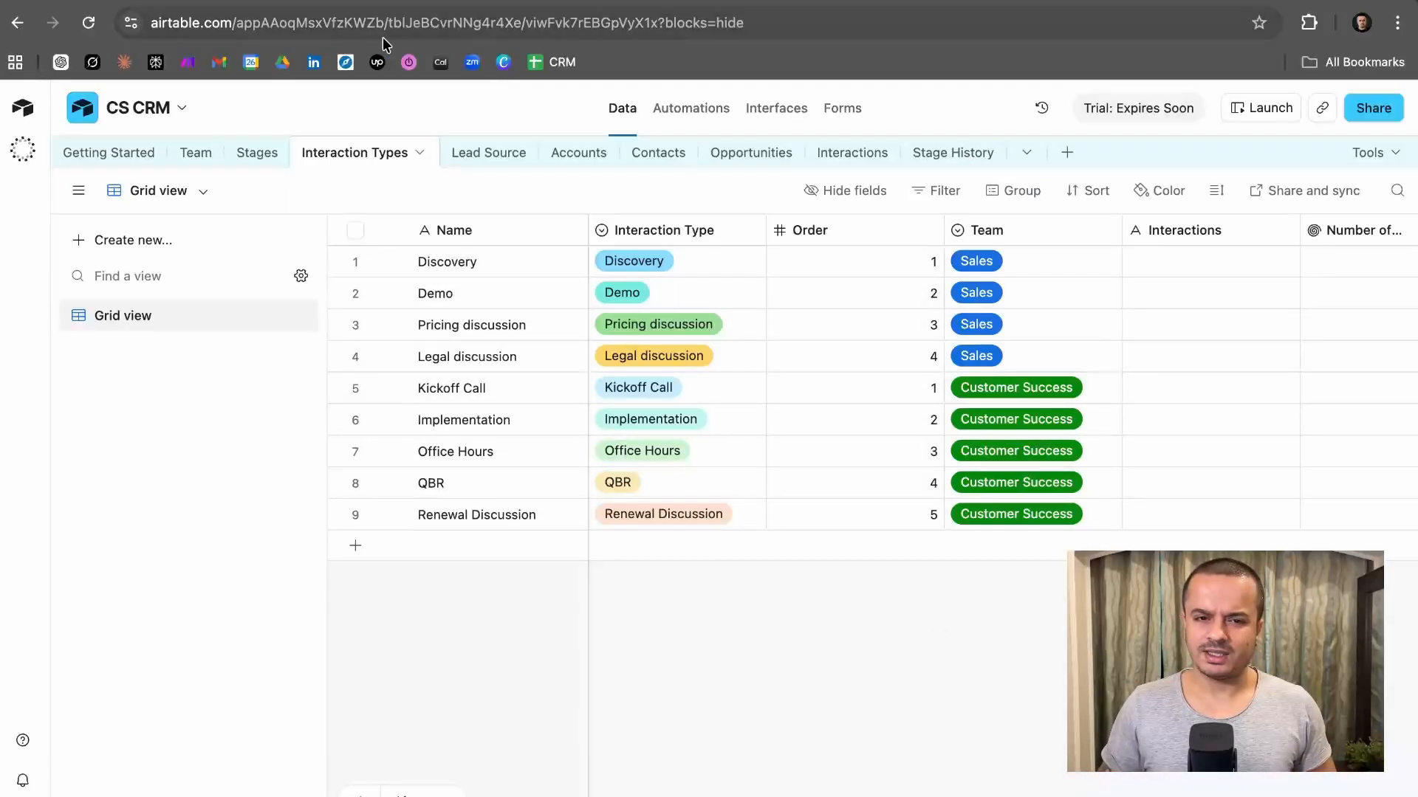
- Switch to the CRM Automation flowchart in Canva and examine its first nodes, from the discovery call booking to the account search
{"action": "left_click", "coordinate": [328, 2]}
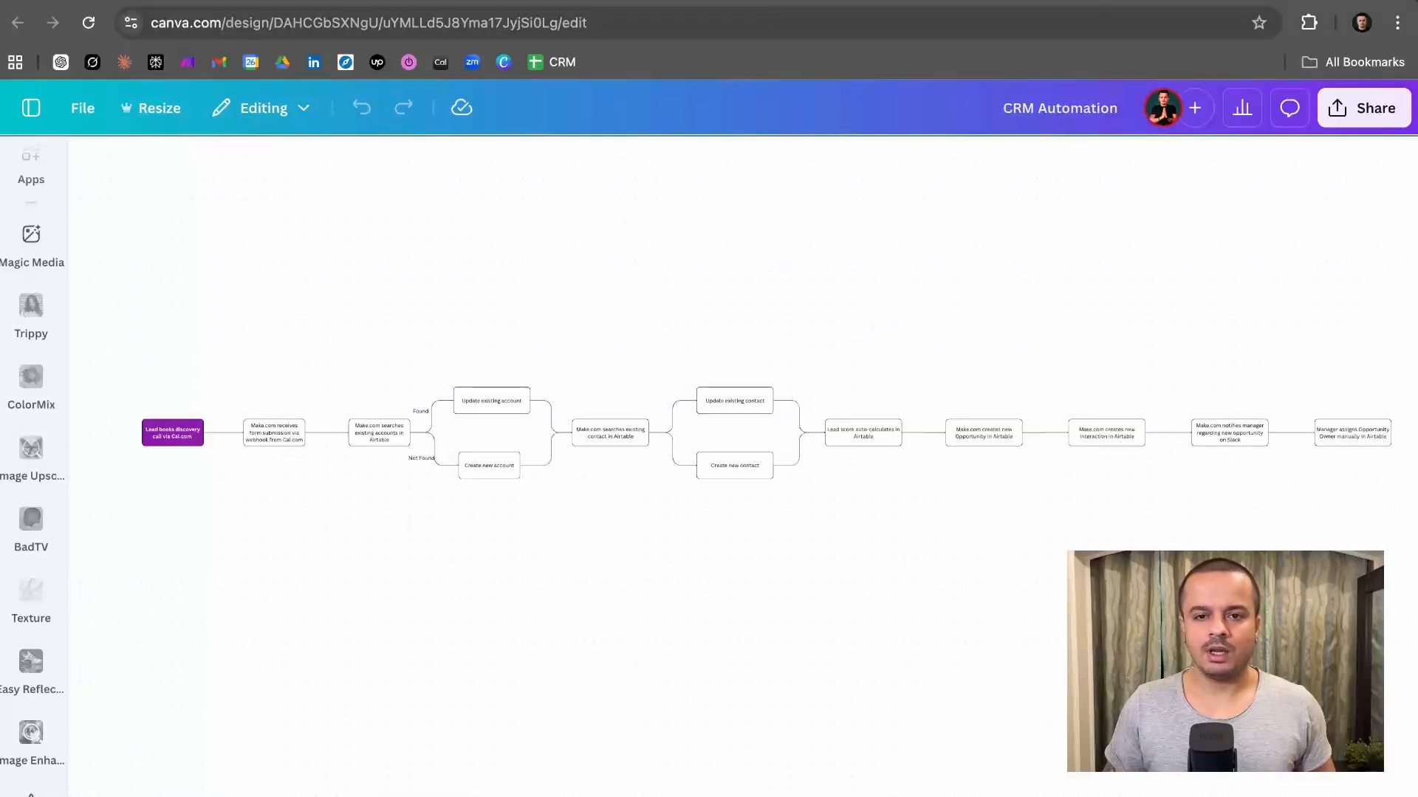
{"action": "left_click", "coordinate": [760, 6]}
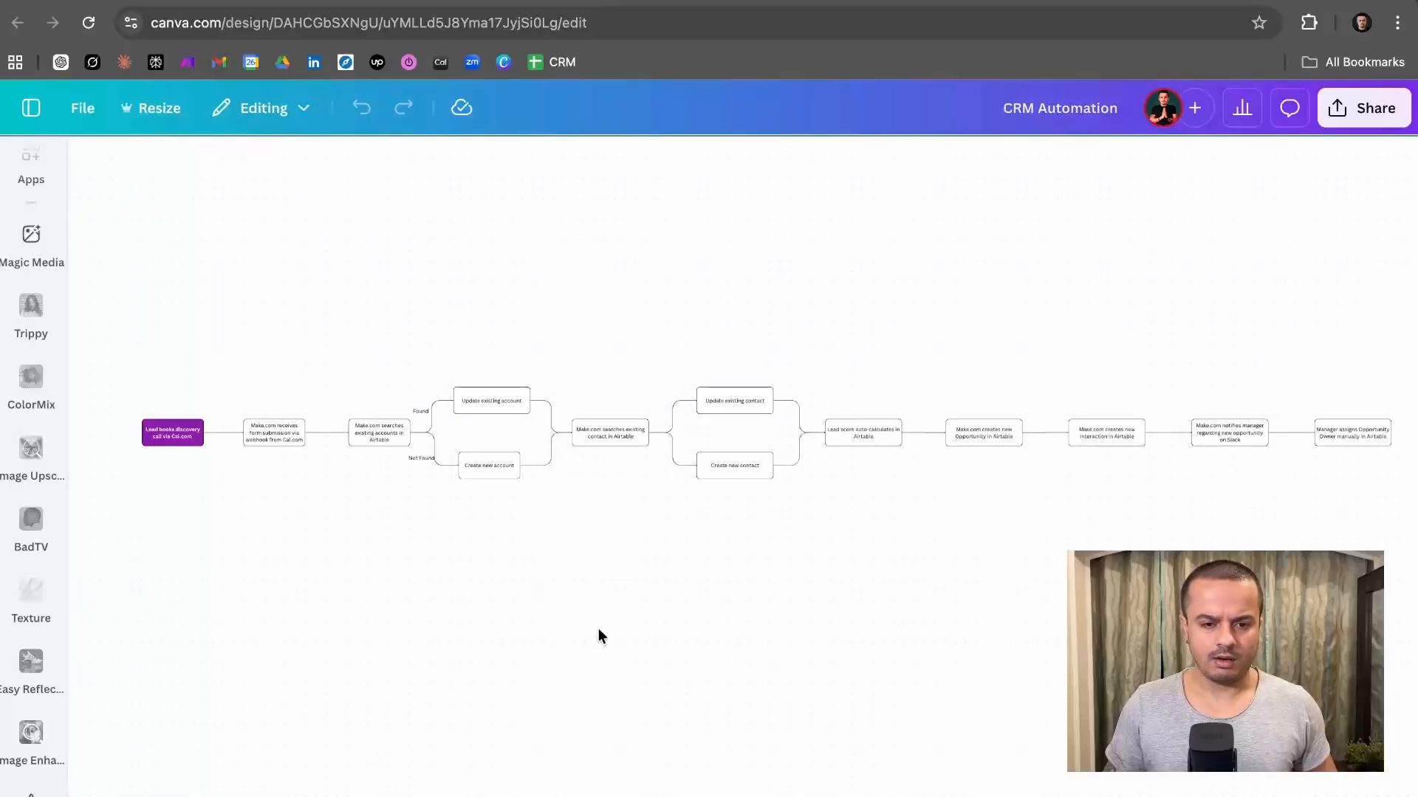
{"action": "scroll", "coordinate": [599, 629], "scroll_direction": "up", "scroll_amount": 10}
{"action": "left_click_drag", "start_coordinate": [437, 378], "coordinate": [1350, 708]}
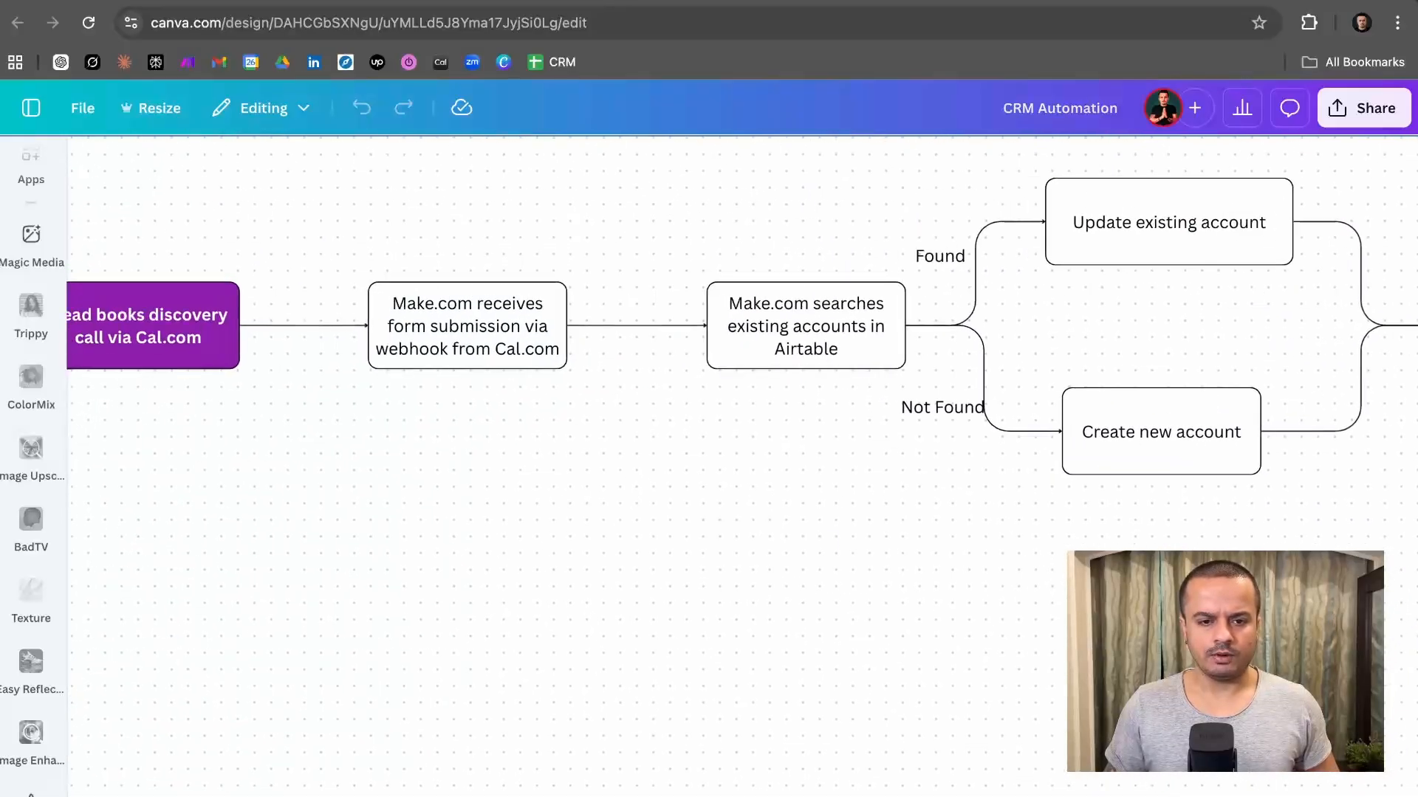
{"action": "left_click_drag", "start_coordinate": [388, 508], "coordinate": [616, 557]}
{"action": "scroll", "coordinate": [617, 555], "scroll_direction": "down", "scroll_amount": 1}
{"action": "left_click_drag", "start_coordinate": [892, 546], "coordinate": [726, 559]}
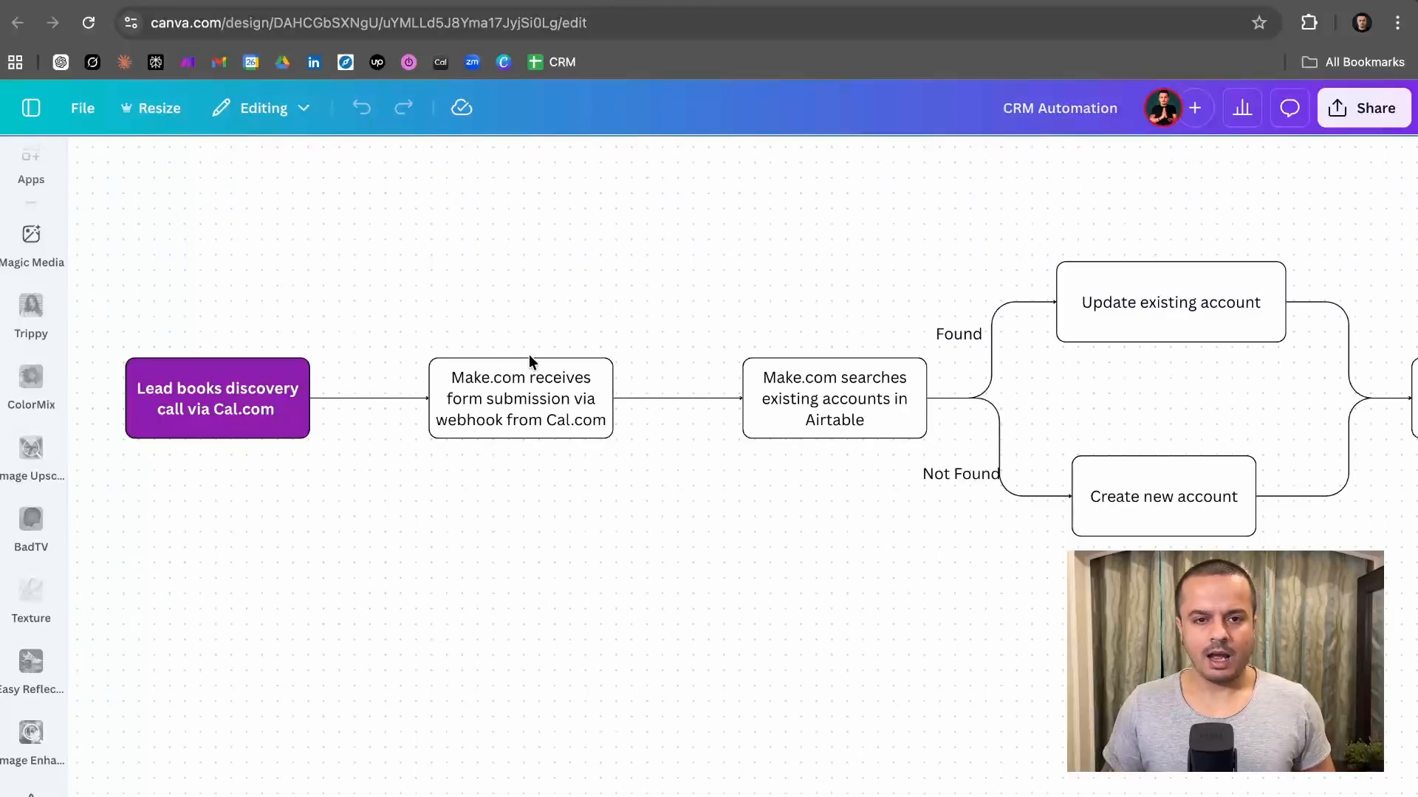
- Check the Lead Capture + Notification scenario in Make, and examine the account update and creation branches in the Canva flowchart
{"action": "left_click", "coordinate": [617, 1]}
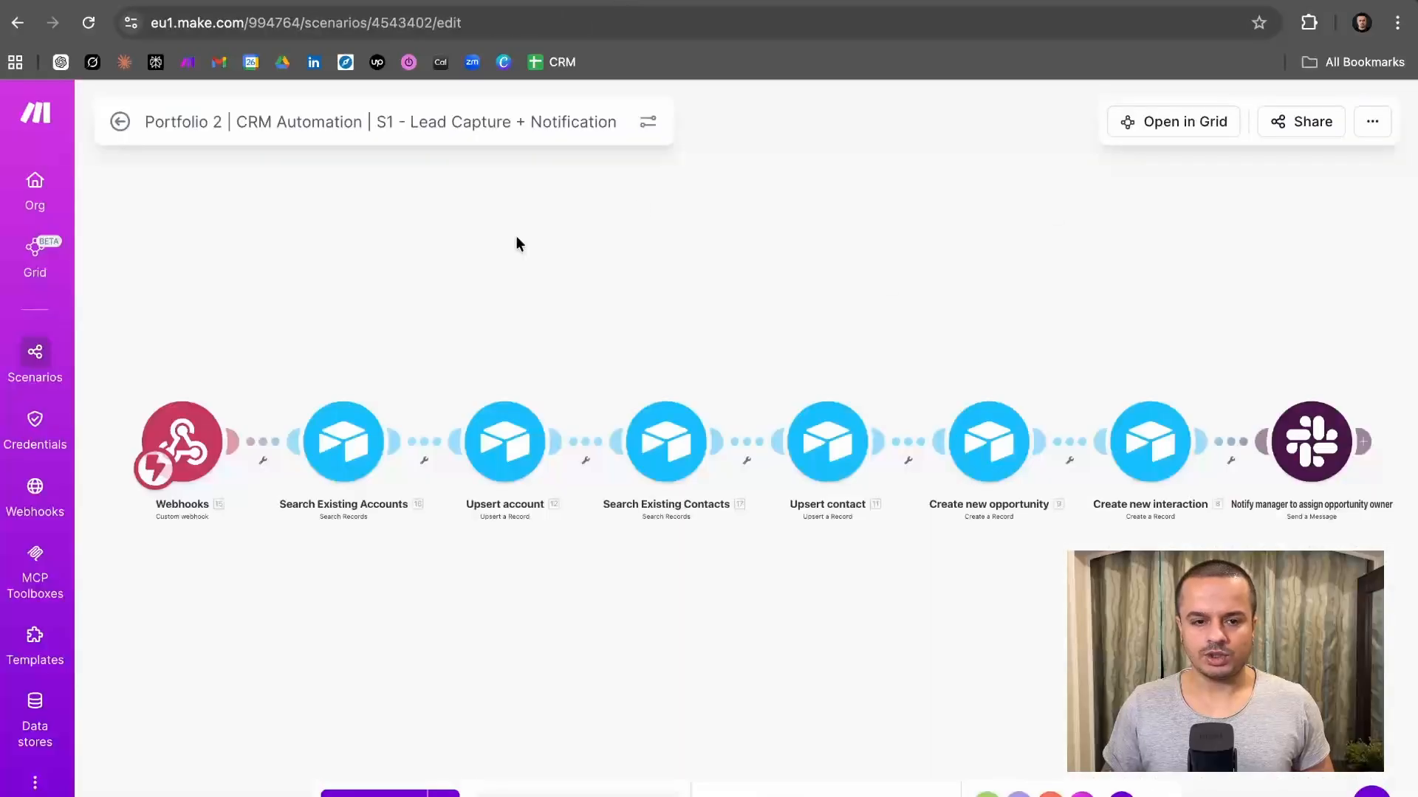
{"action": "left_click", "coordinate": [478, 1]}
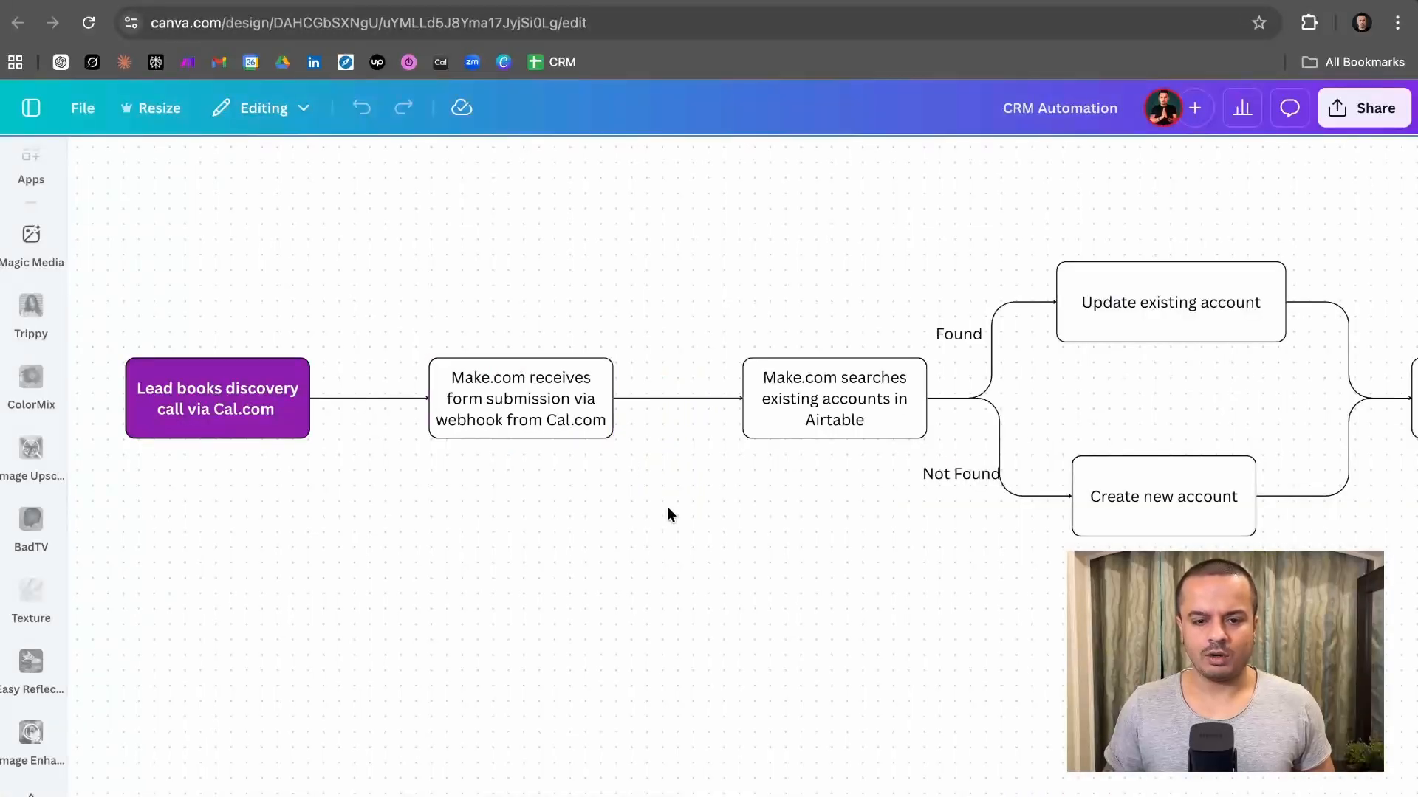
{"action": "left_click_drag", "start_coordinate": [845, 568], "coordinate": [630, 589]}
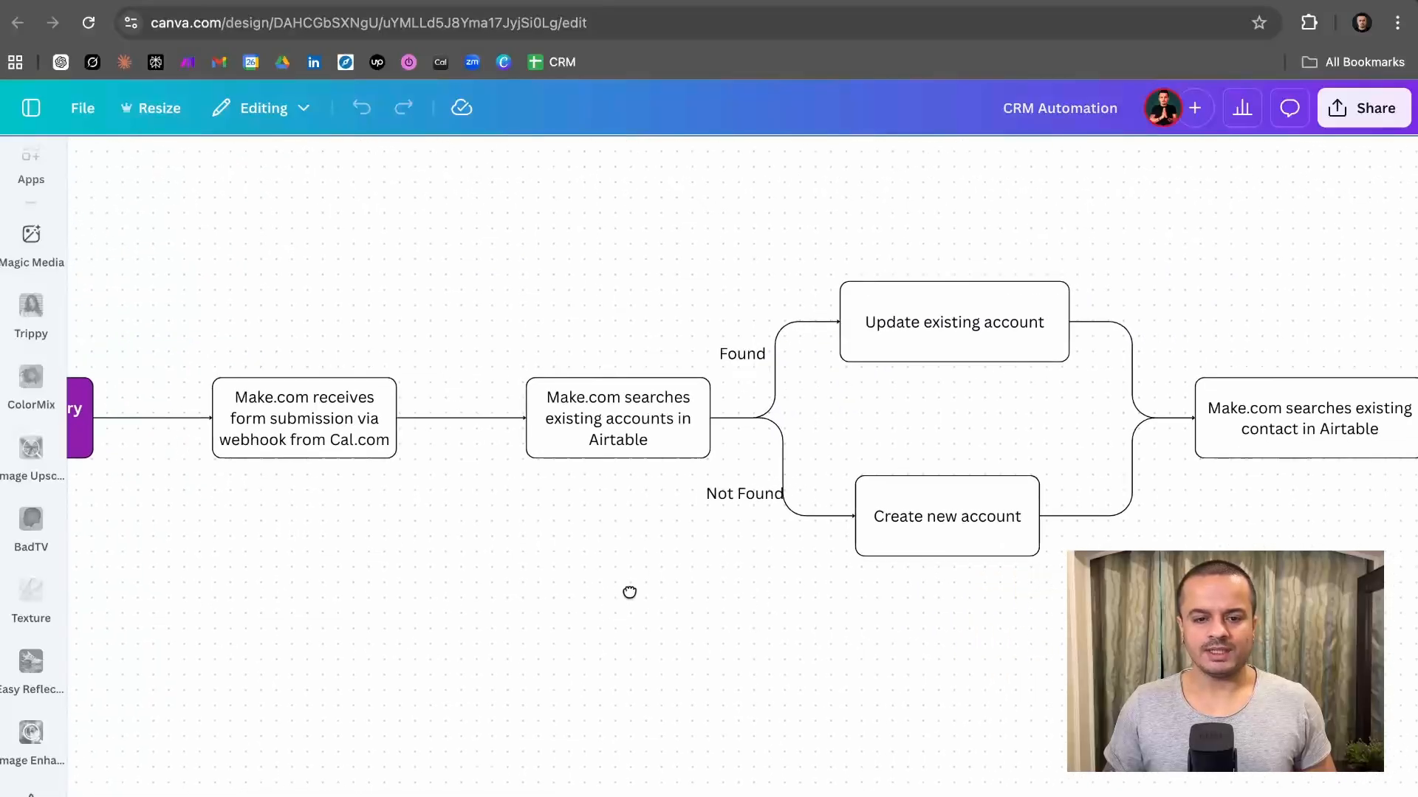
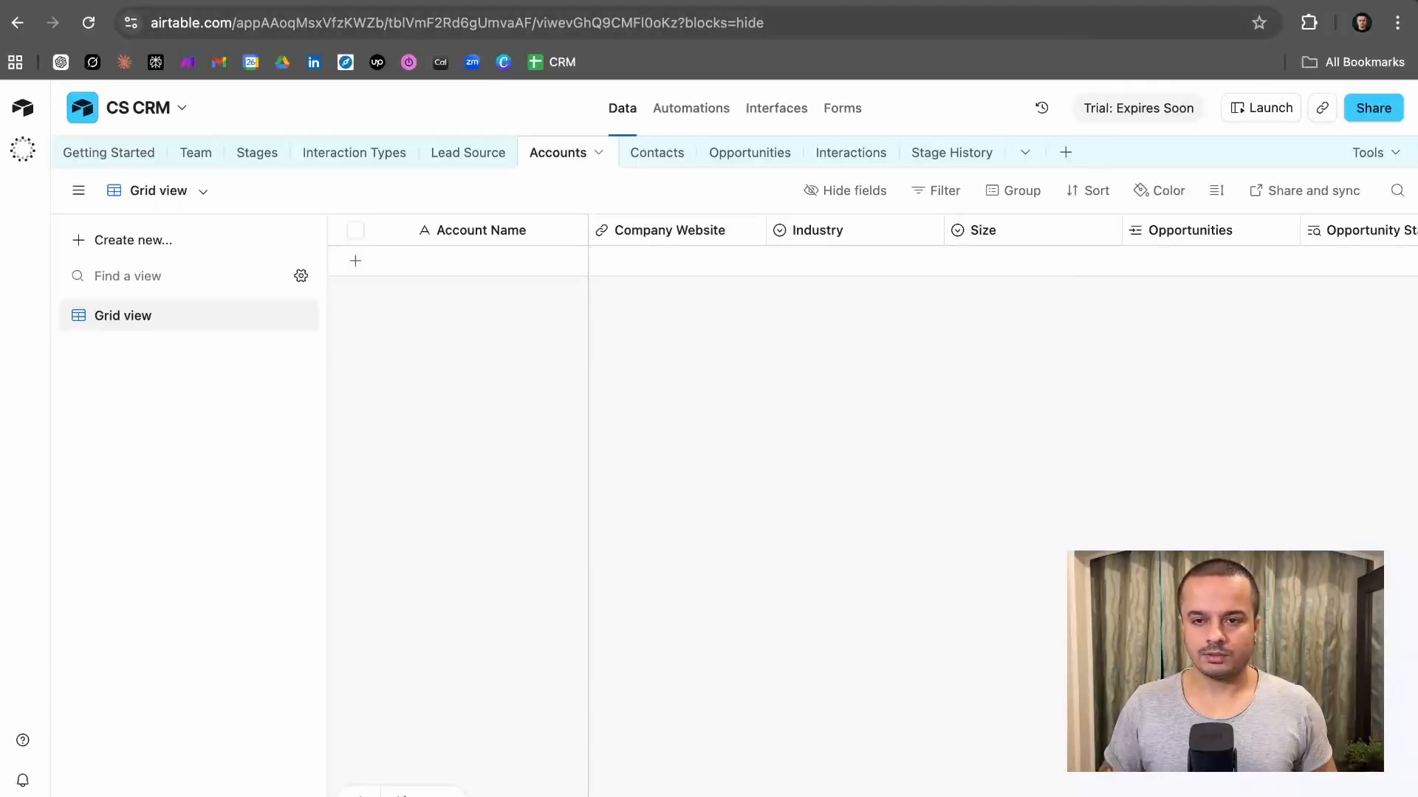
- Return to the Canva flowchart and view the whole process from the lead booking to the opportunity owner assignment
{"action": "left_click", "coordinate": [714, 1]}
{"action": "left_click", "coordinate": [805, 1]}
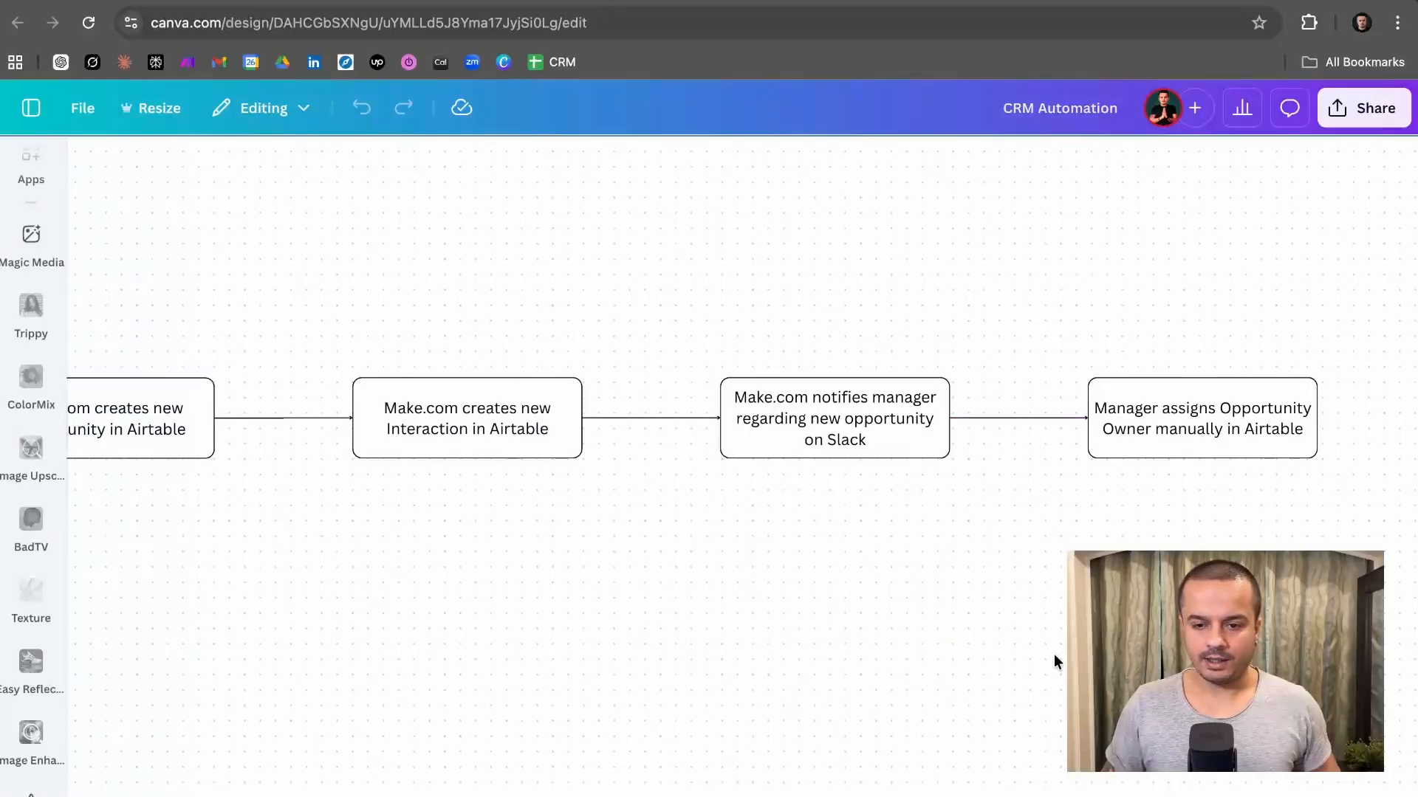
{"action": "scroll", "coordinate": [1056, 655], "scroll_direction": "down", "scroll_amount": 5}
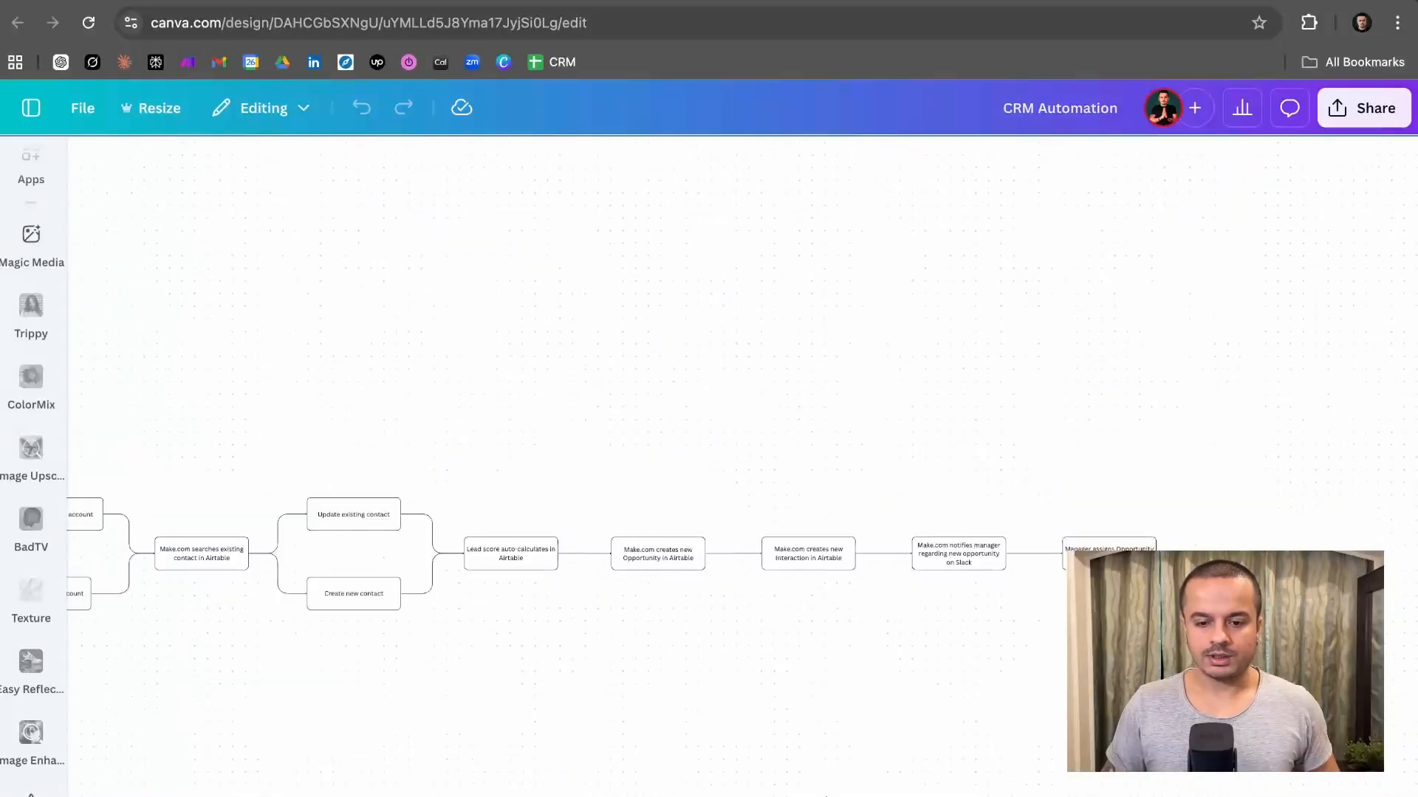
{"action": "scroll", "coordinate": [731, 554], "scroll_direction": "left", "scroll_amount": 5}
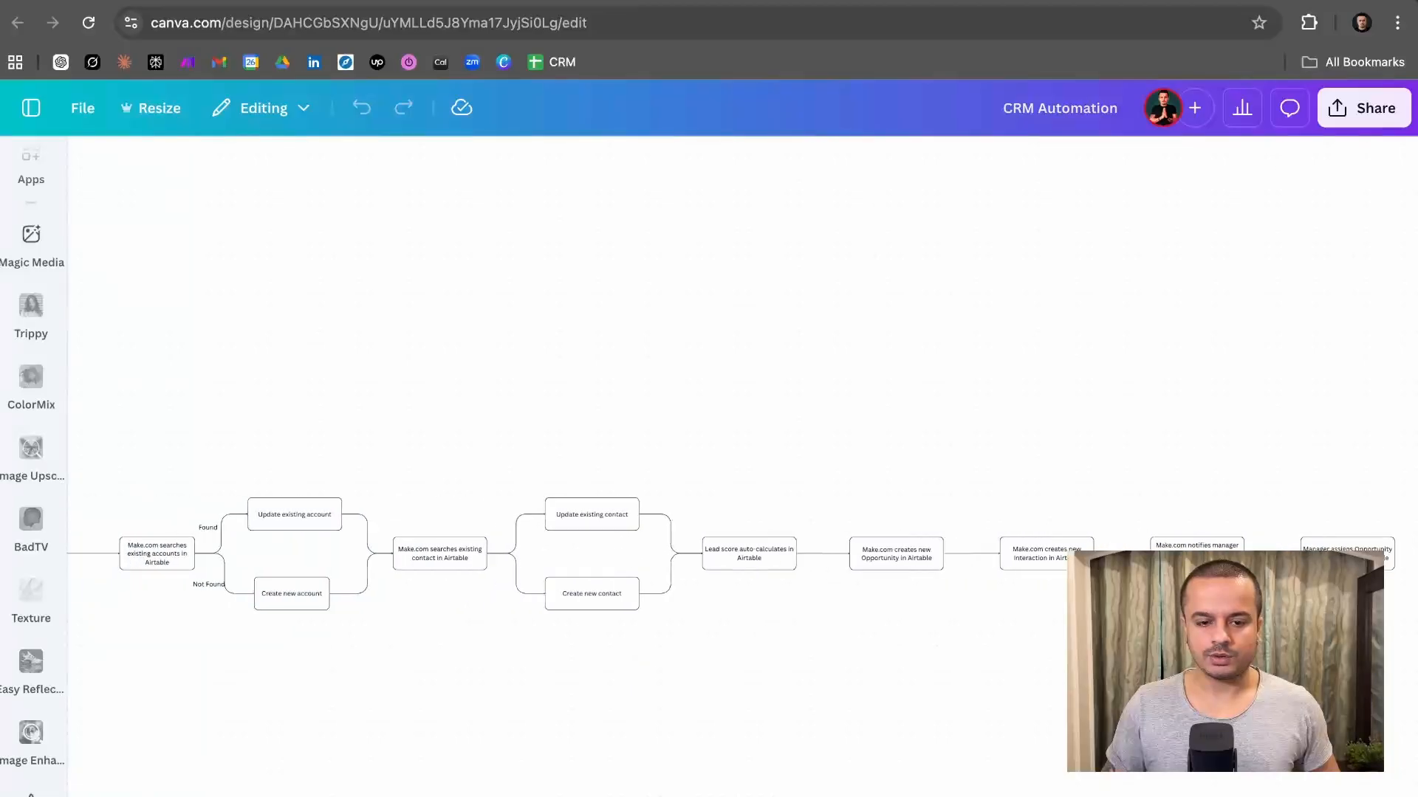
{"action": "scroll", "coordinate": [587, 666], "scroll_direction": "down", "scroll_amount": 5}
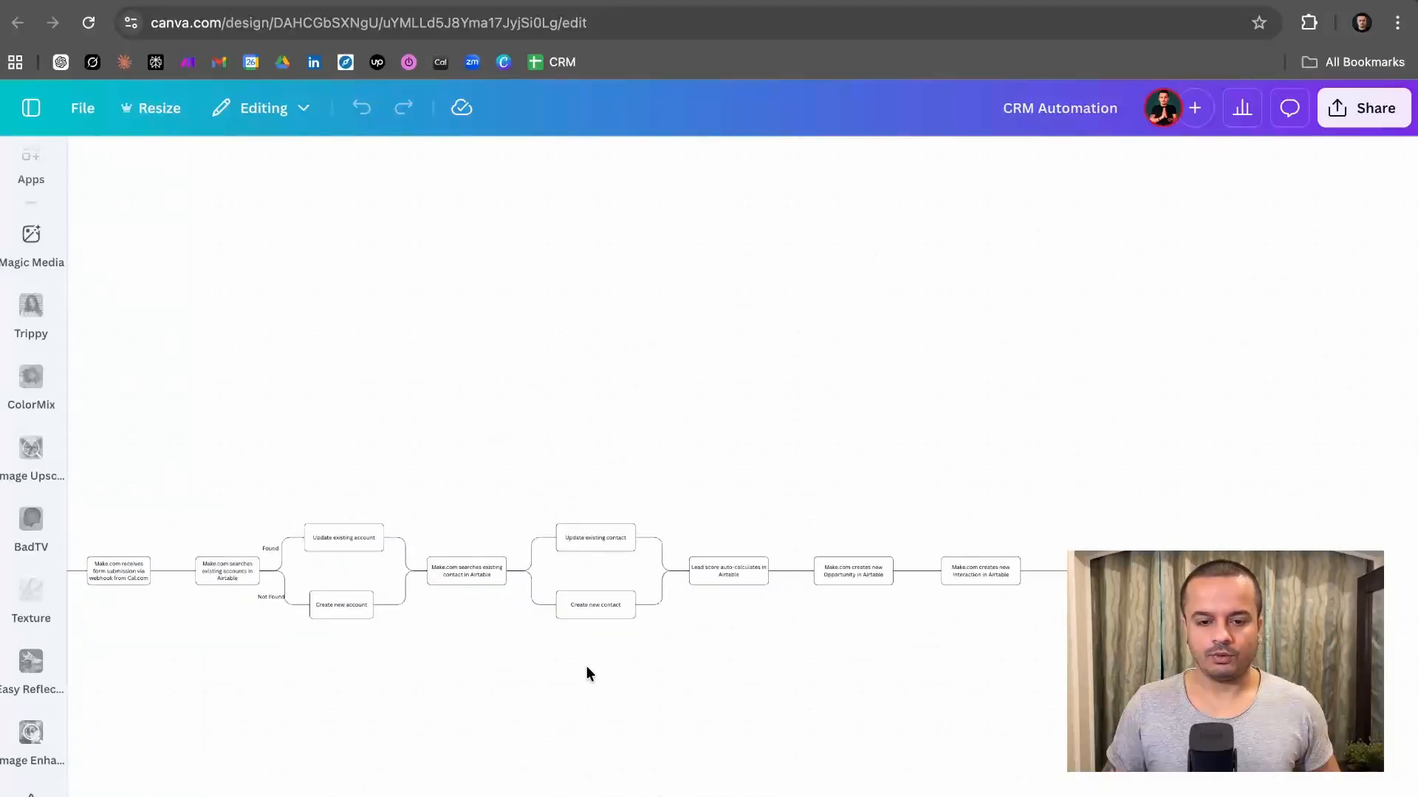
{"action": "left_click_drag", "start_coordinate": [414, 503], "coordinate": [588, 364]}
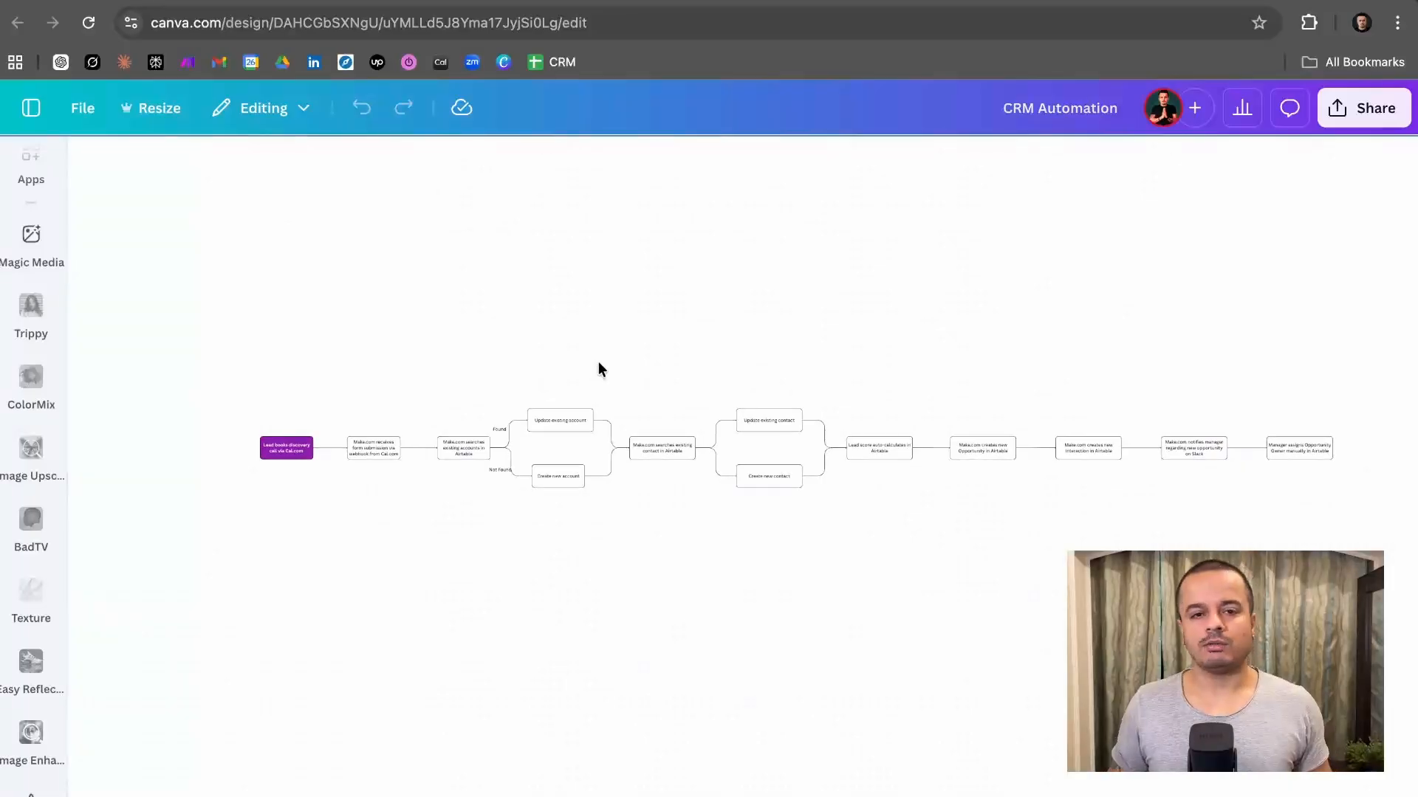
- Switch to the Cal.com Discovery Call_Airtable booking page and choose the 10:45 slot on Friday 27 February 2026
{"action": "left_click", "coordinate": [589, 1]}
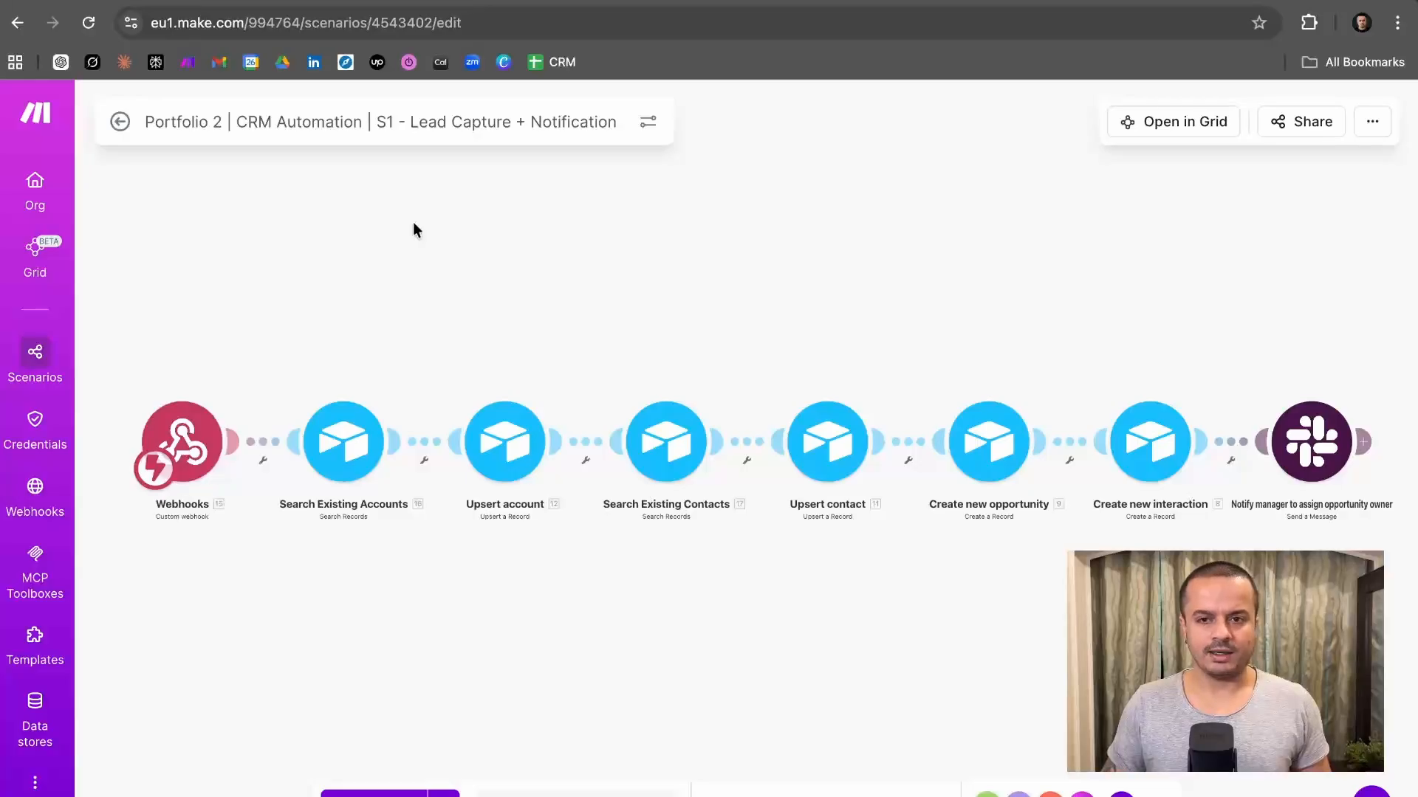
{"action": "left_click", "coordinate": [939, 2]}
{"action": "scroll", "coordinate": [1056, 351], "scroll_direction": "down", "scroll_amount": 1}
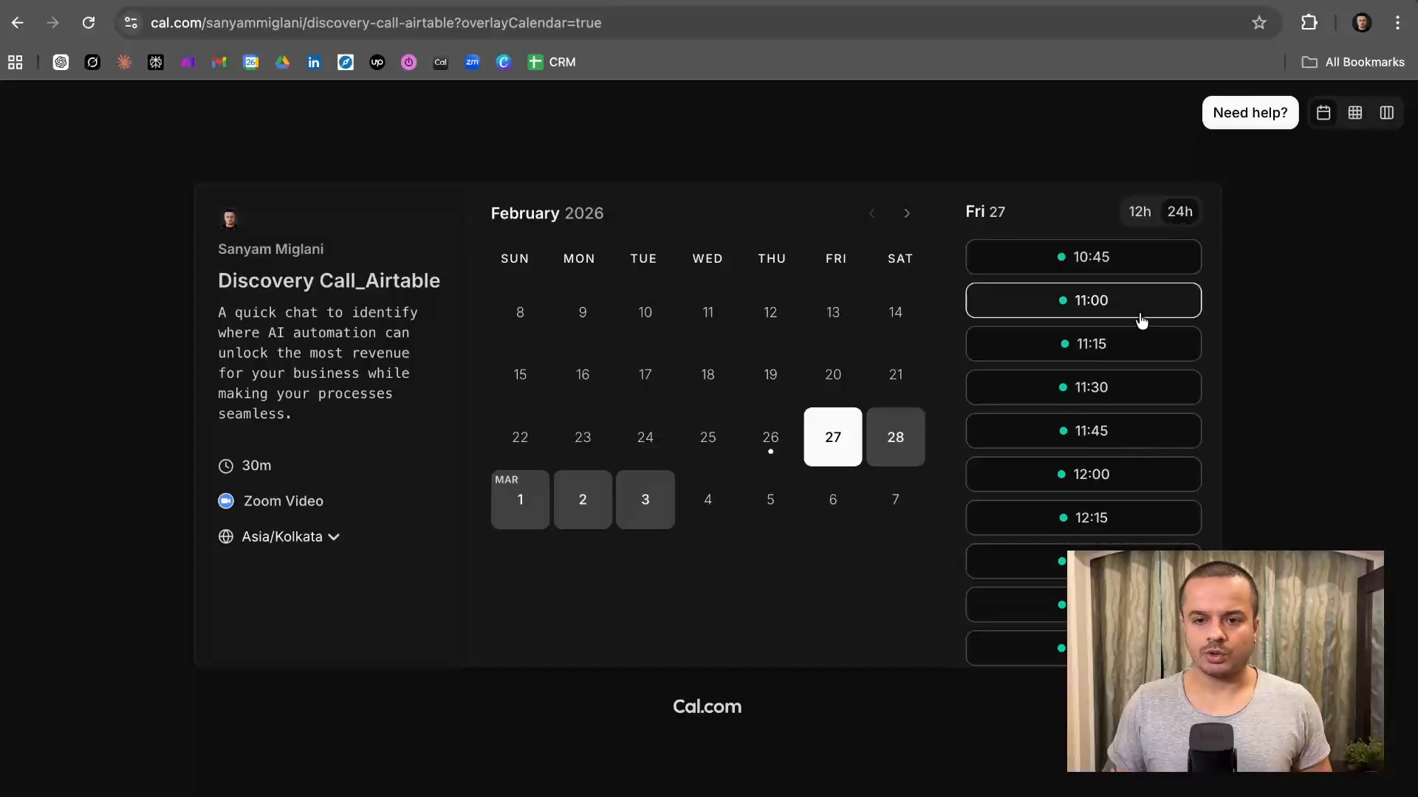
{"action": "left_click", "coordinate": [1123, 270]}
{"action": "scroll", "coordinate": [917, 317], "scroll_direction": "down", "scroll_amount": 7}
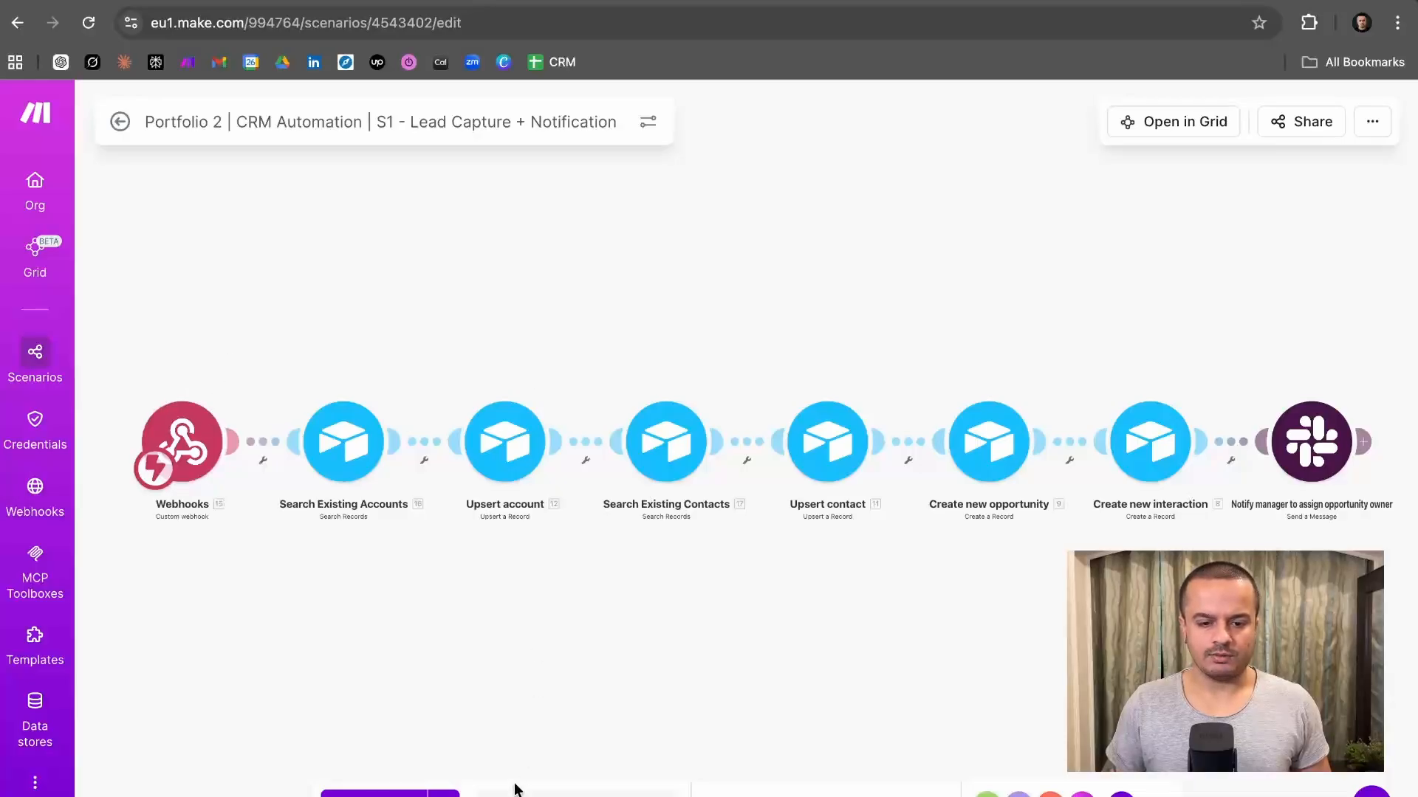
- Save the Make scenario's schedule to run immediately with a maximum of 10 runs started per minute
{"action": "left_click", "coordinate": [541, 795]}
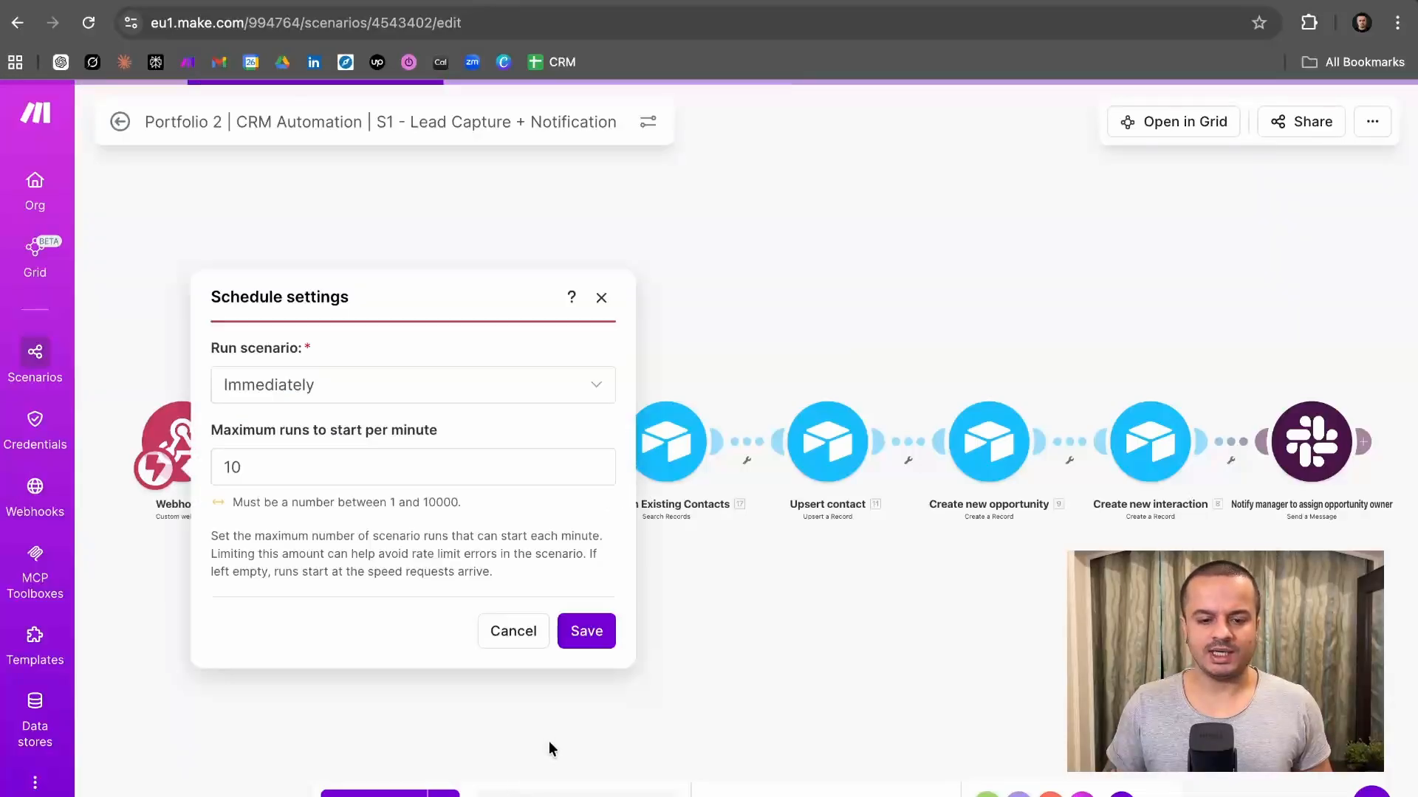
{"action": "left_click", "coordinate": [605, 631]}
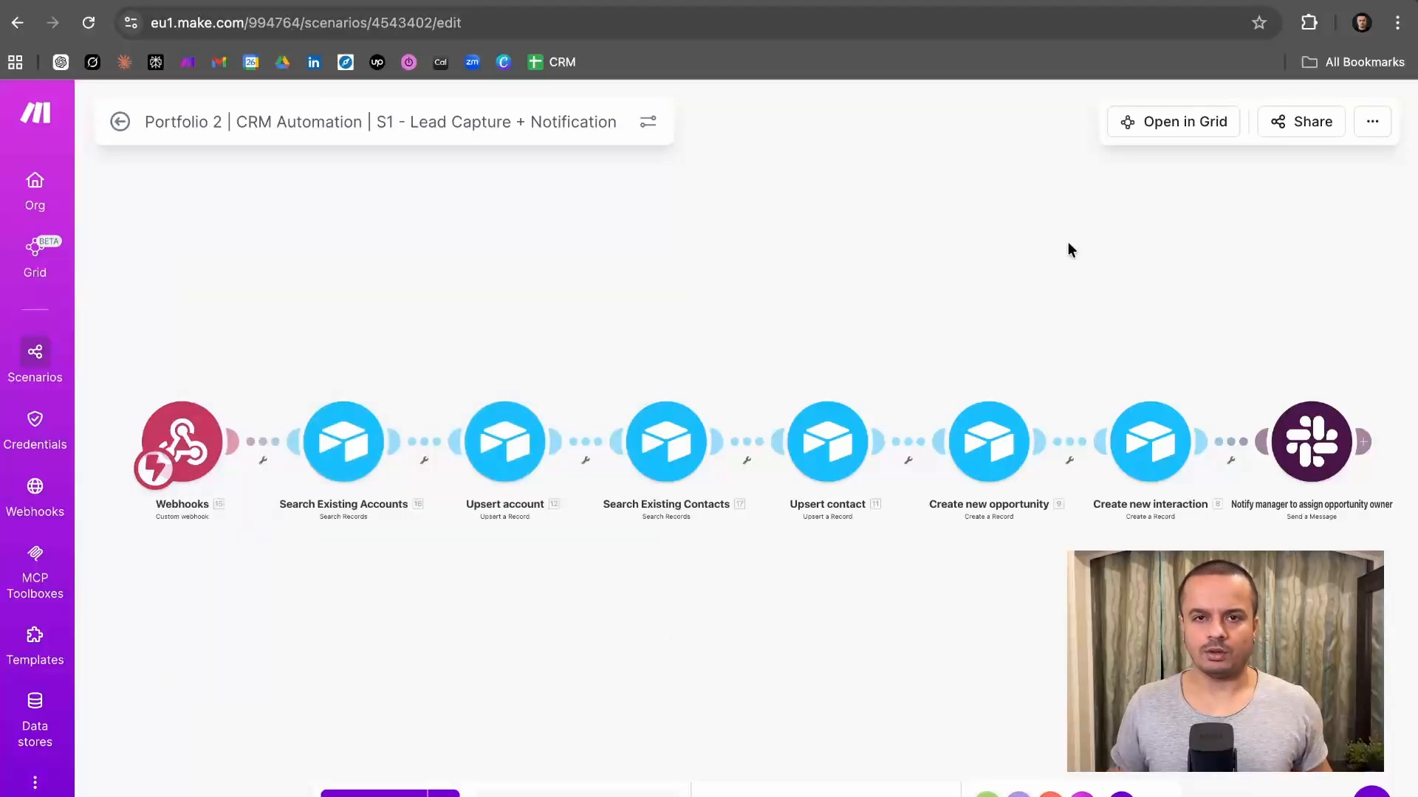
- Examine the Search Existing Accounts module's base, table, output fields, Account Name formula and limit
{"action": "left_click", "coordinate": [339, 478]}
{"action": "scroll", "coordinate": [705, 416], "scroll_direction": "down", "scroll_amount": 1}
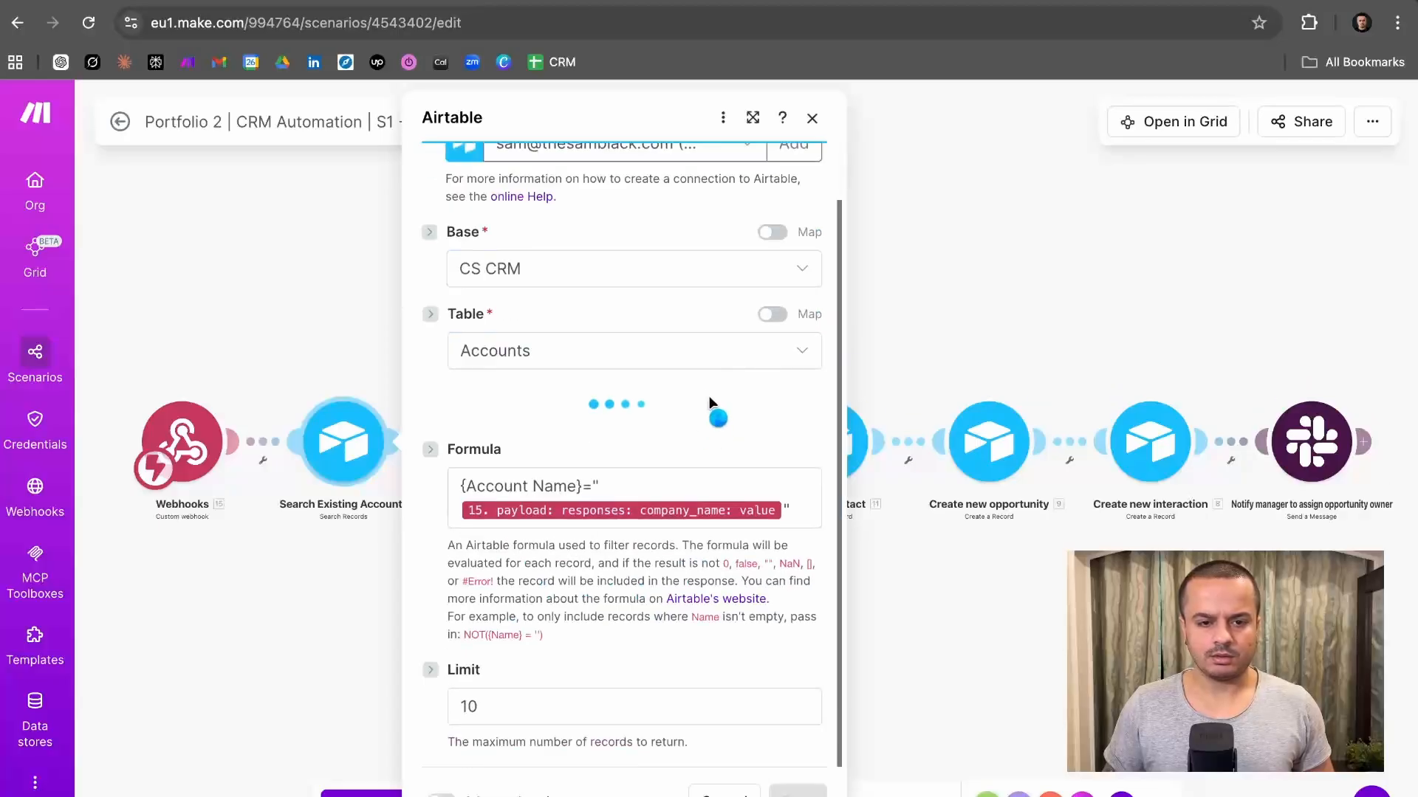
{"action": "scroll", "coordinate": [721, 290], "scroll_direction": "down", "scroll_amount": 2}
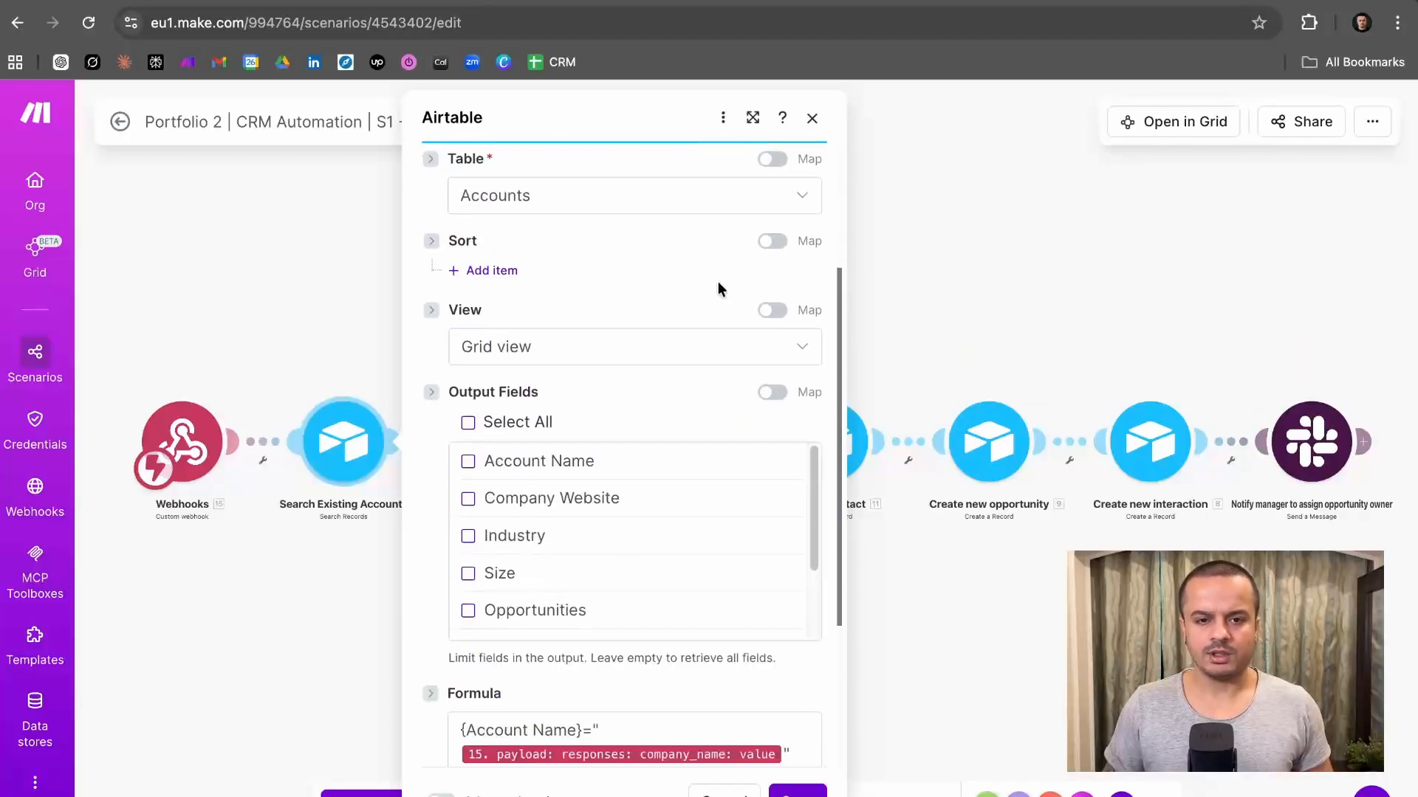
{"action": "scroll", "coordinate": [627, 222], "scroll_direction": "down", "scroll_amount": 4}
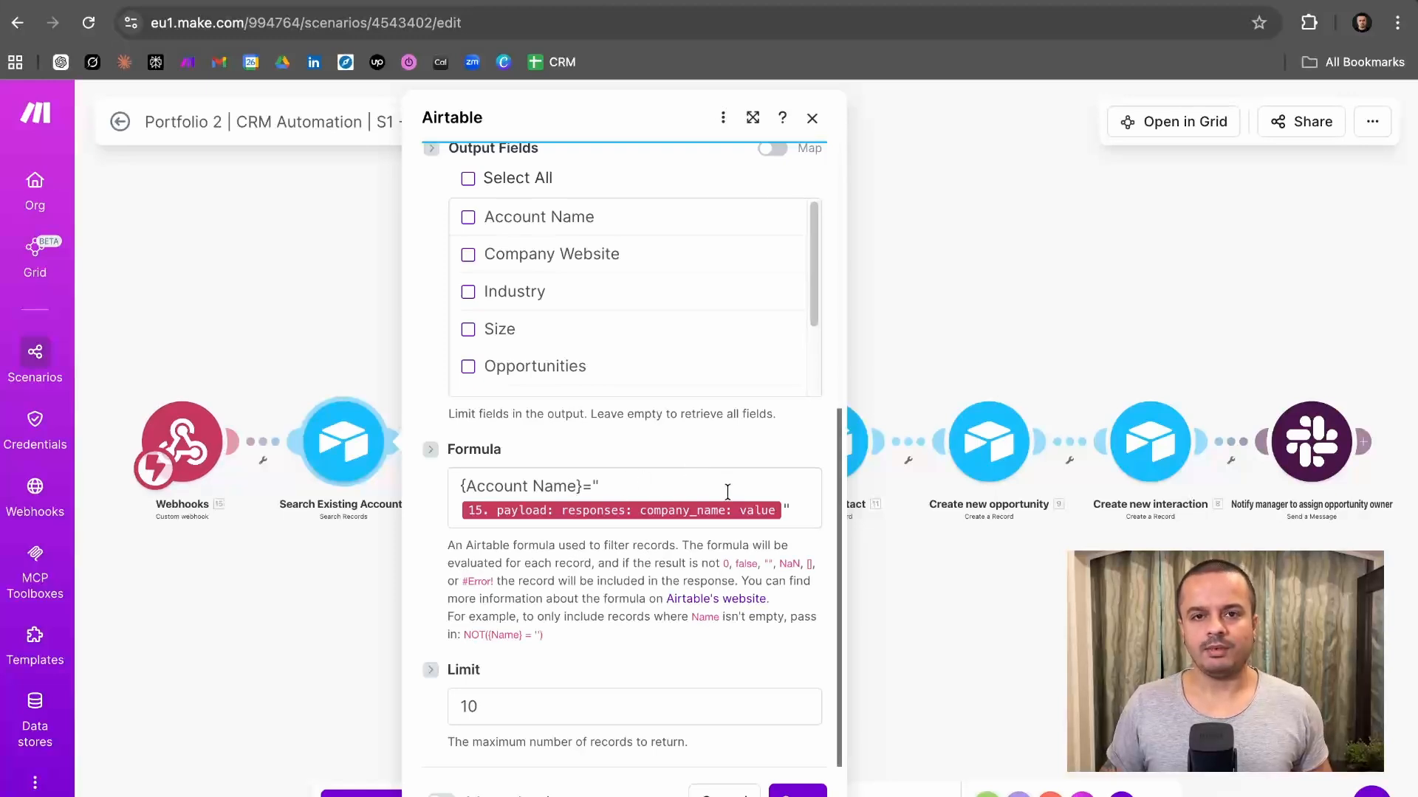
{"action": "left_click", "coordinate": [288, 240]}
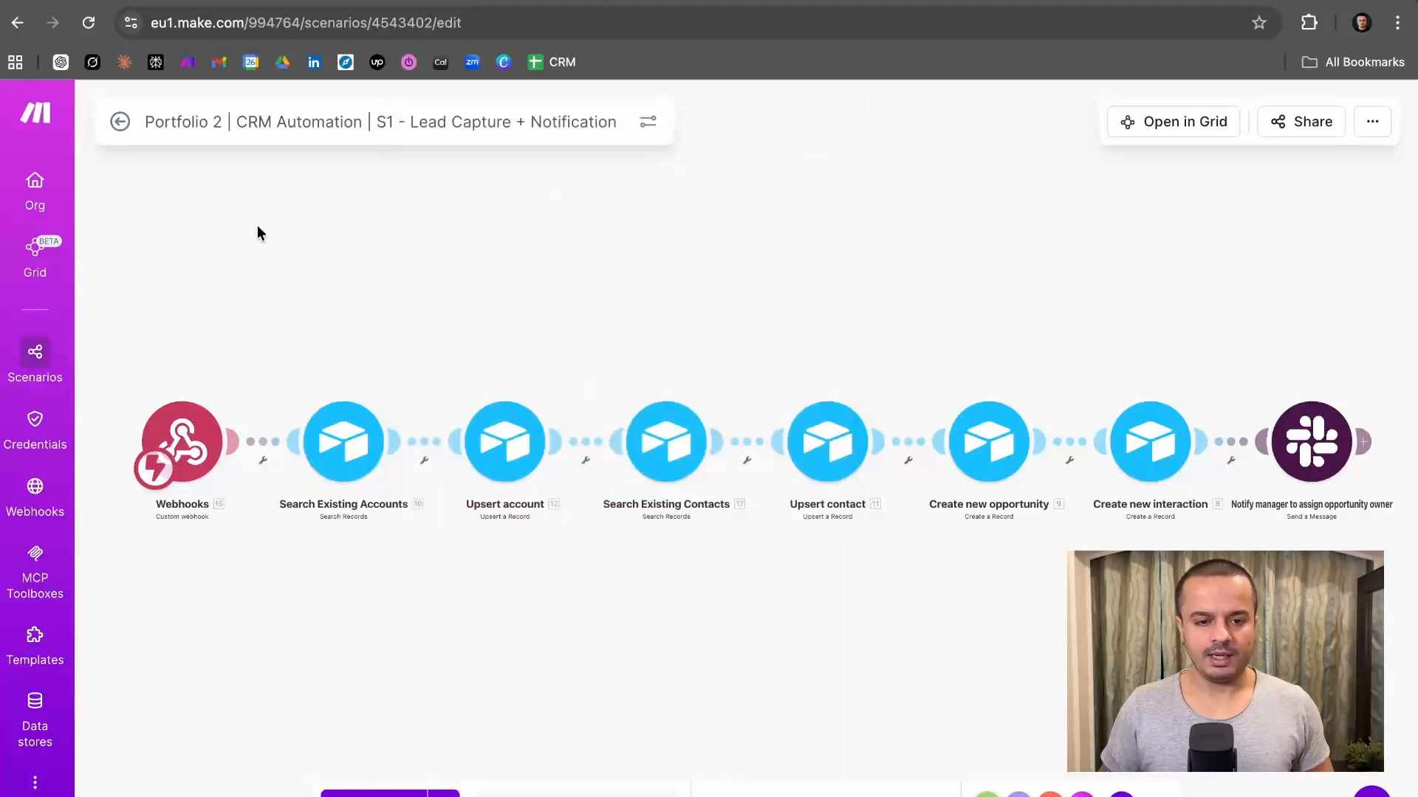
- Check the Upsert account module's settings, and compare them with the Found and Not Found account branches in the Canva flowchart
{"action": "left_click", "coordinate": [496, 452]}
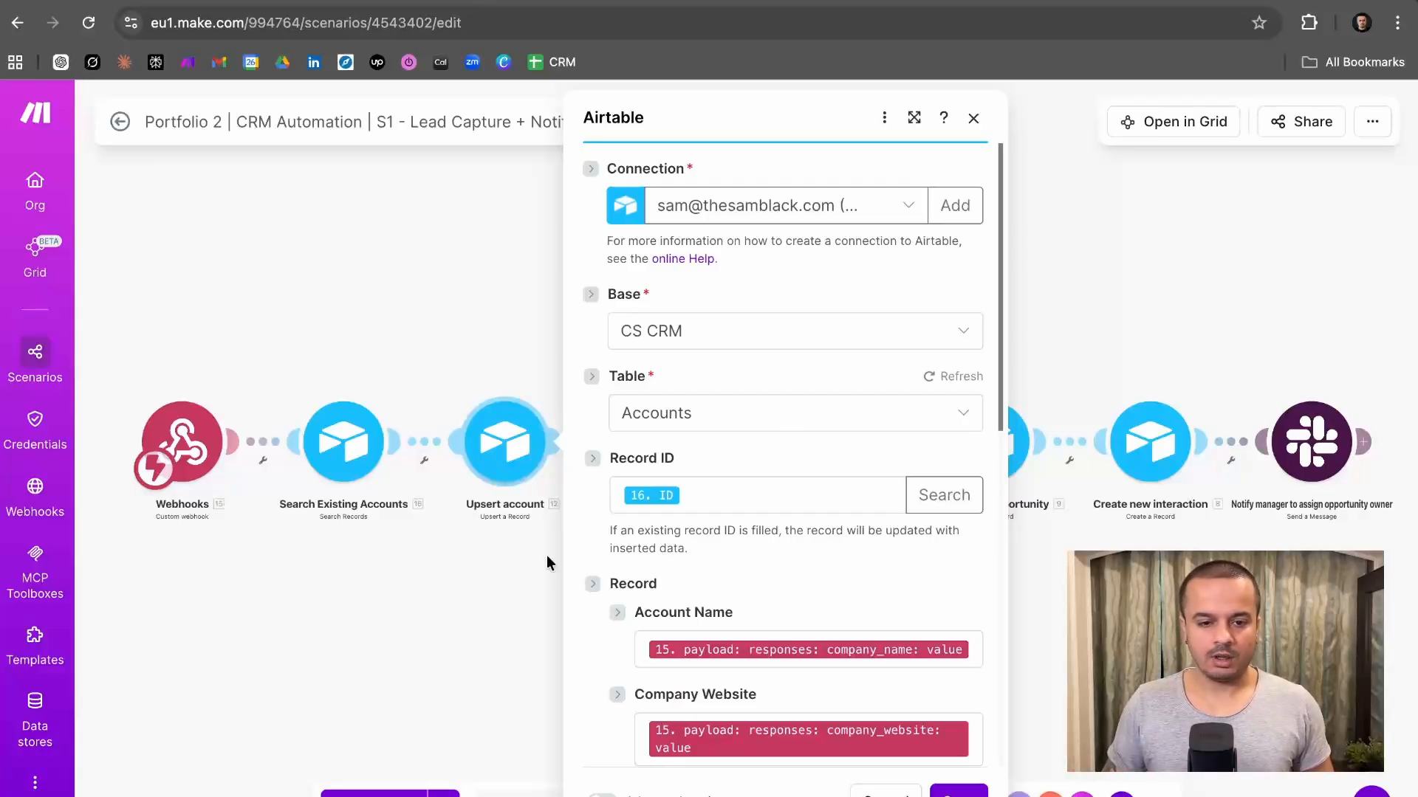
{"action": "left_click", "coordinate": [496, 574]}
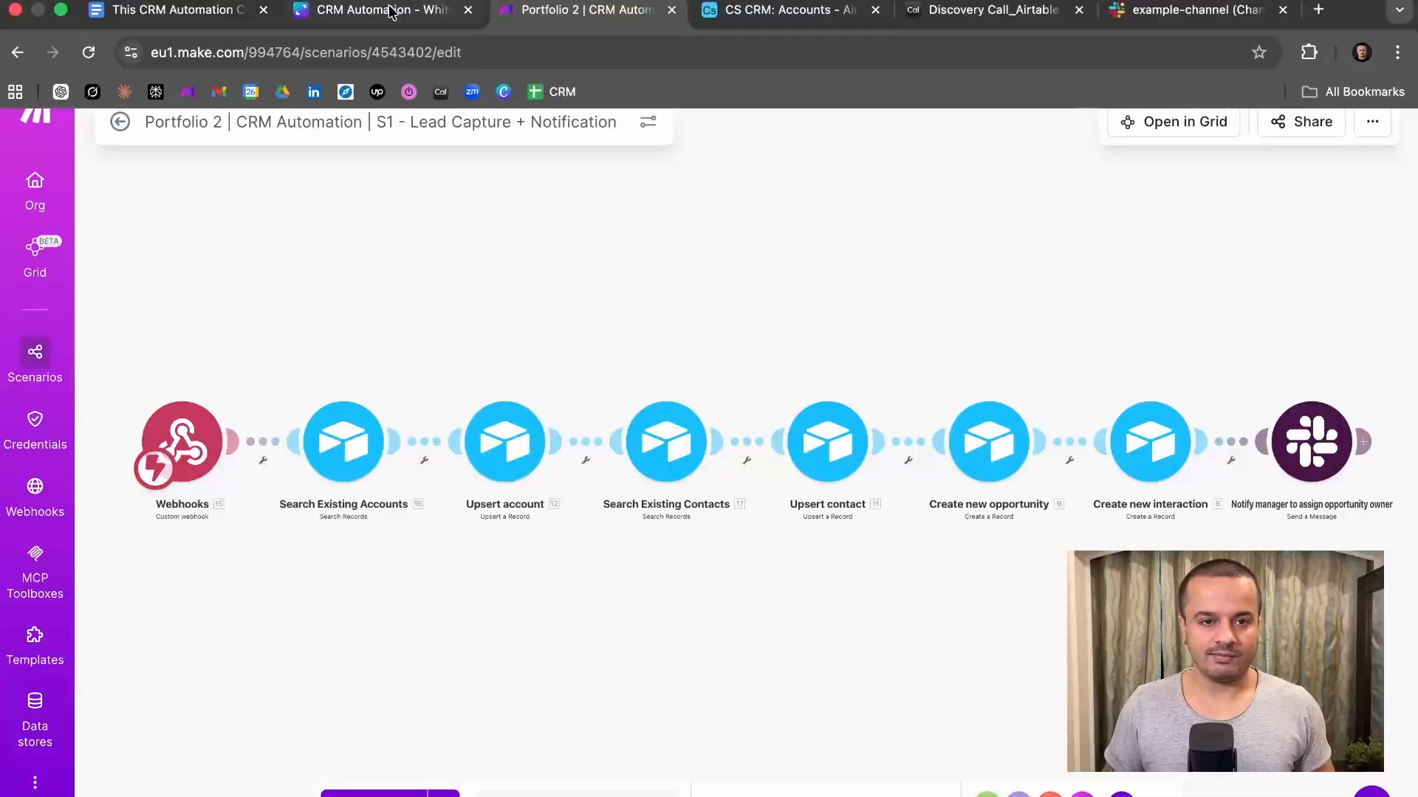
{"action": "left_click", "coordinate": [387, 11]}
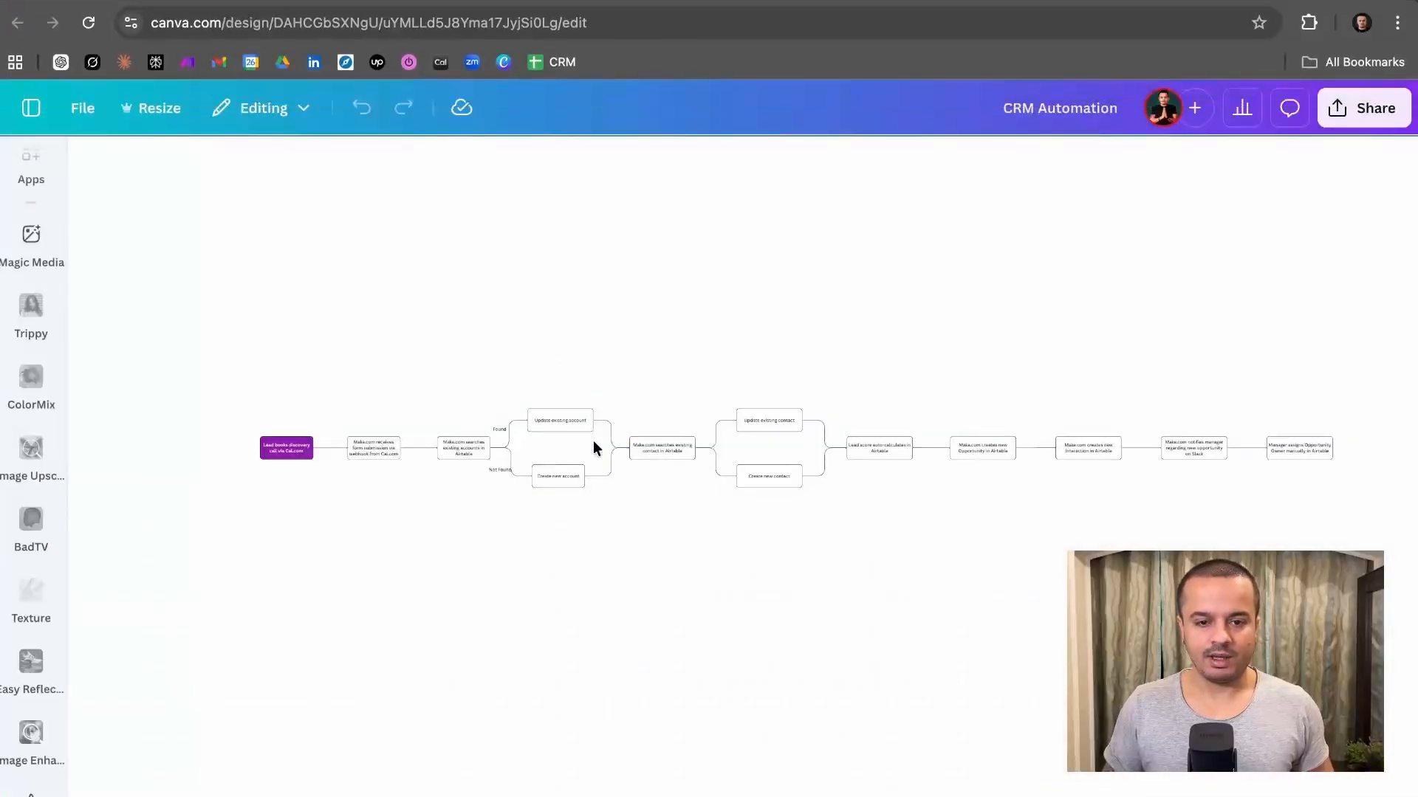
{"action": "scroll", "coordinate": [592, 440], "scroll_direction": "up", "scroll_amount": 5}
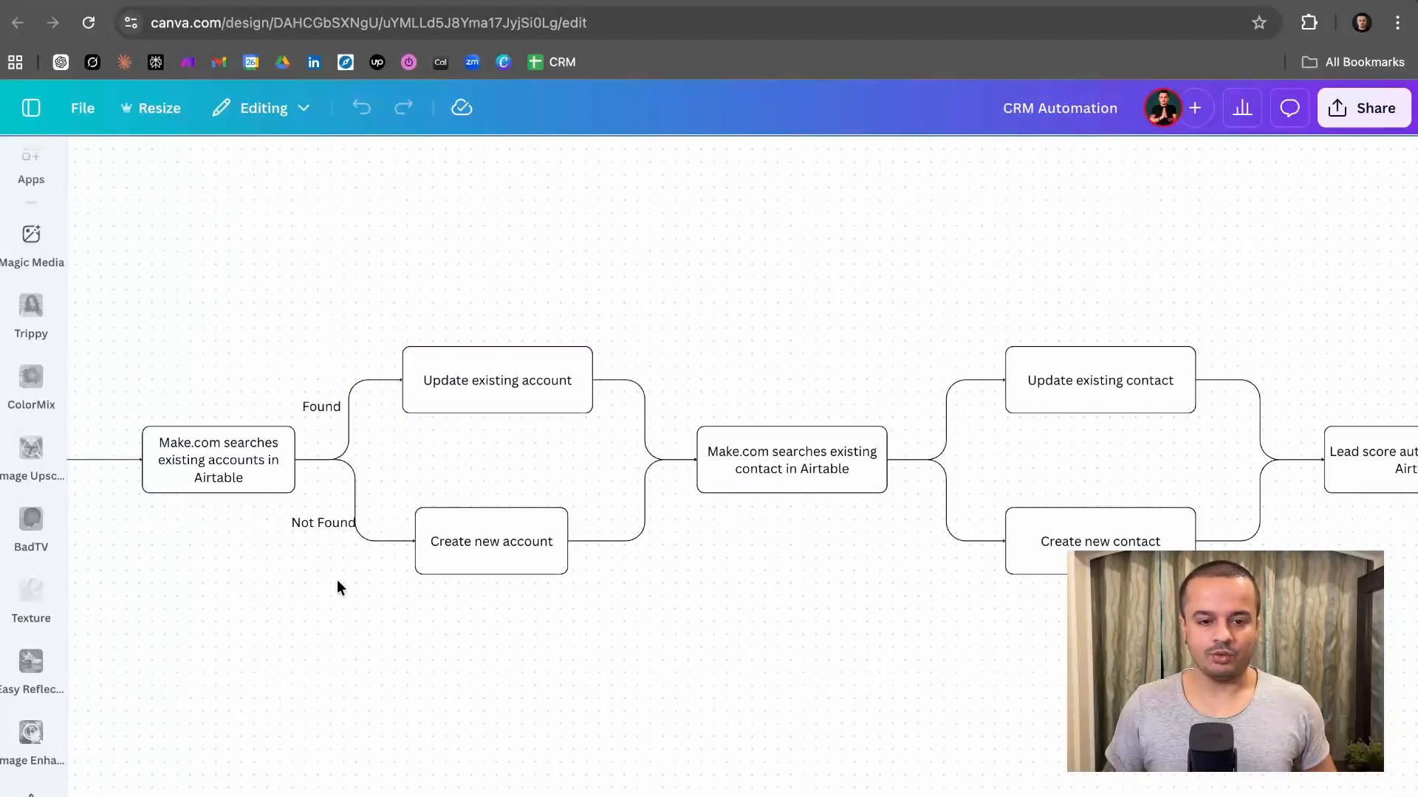
- Return to the Make scenario and review the Upsert account module's record ID and field mappings alongside the Airtable Accounts table
{"action": "left_click", "coordinate": [581, 2]}
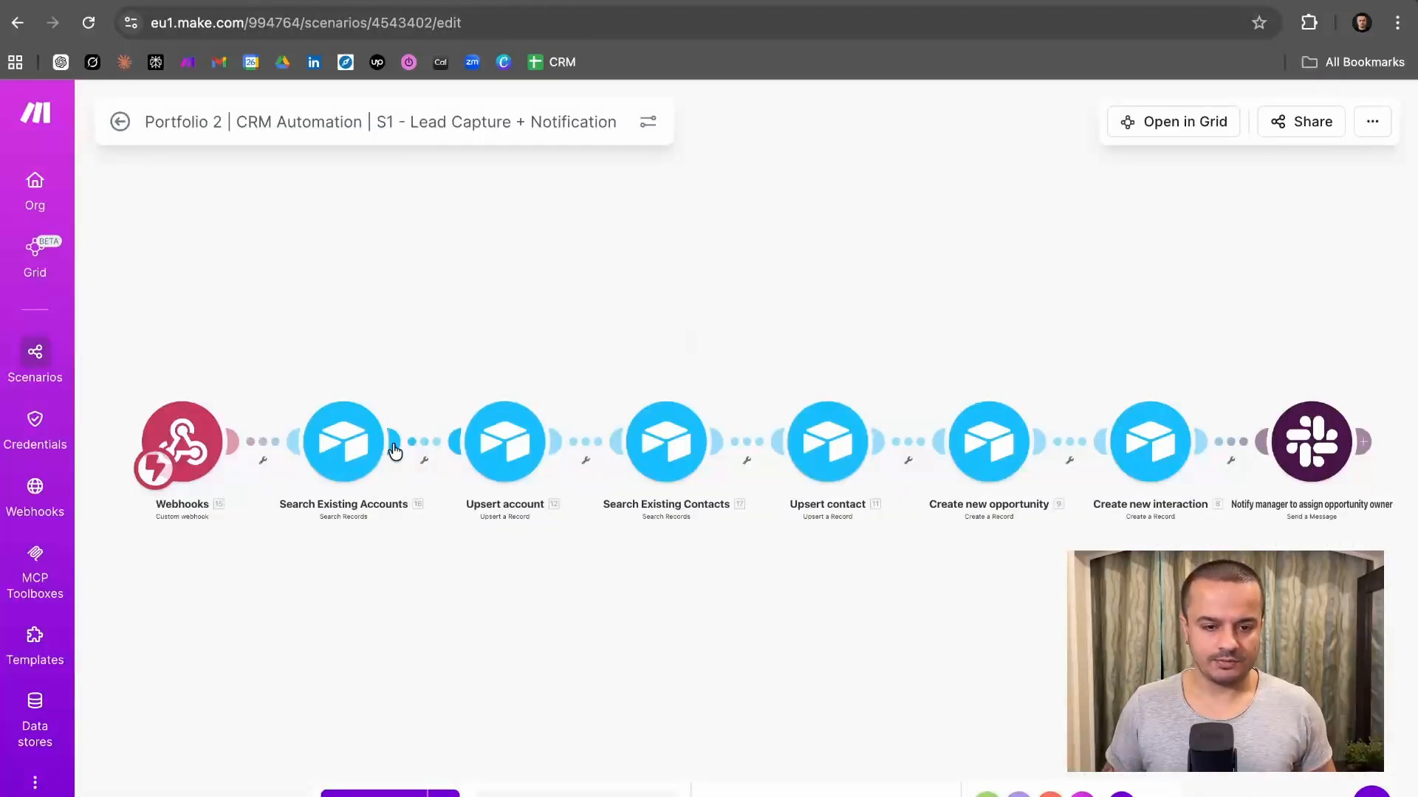
{"action": "left_click", "coordinate": [505, 443]}
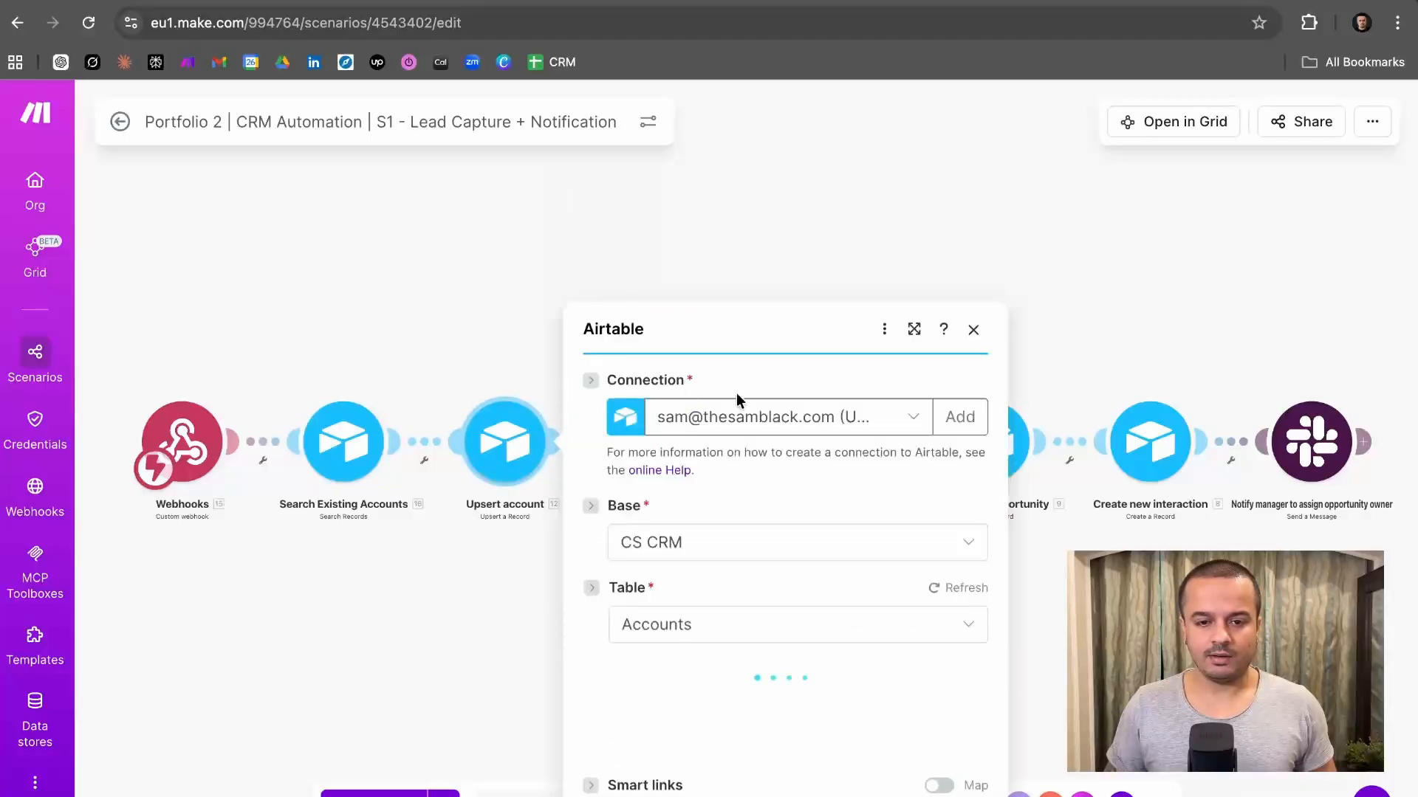
{"action": "scroll", "coordinate": [758, 468], "scroll_direction": "down", "scroll_amount": 1}
{"action": "scroll", "coordinate": [756, 469], "scroll_direction": "down", "scroll_amount": 1}
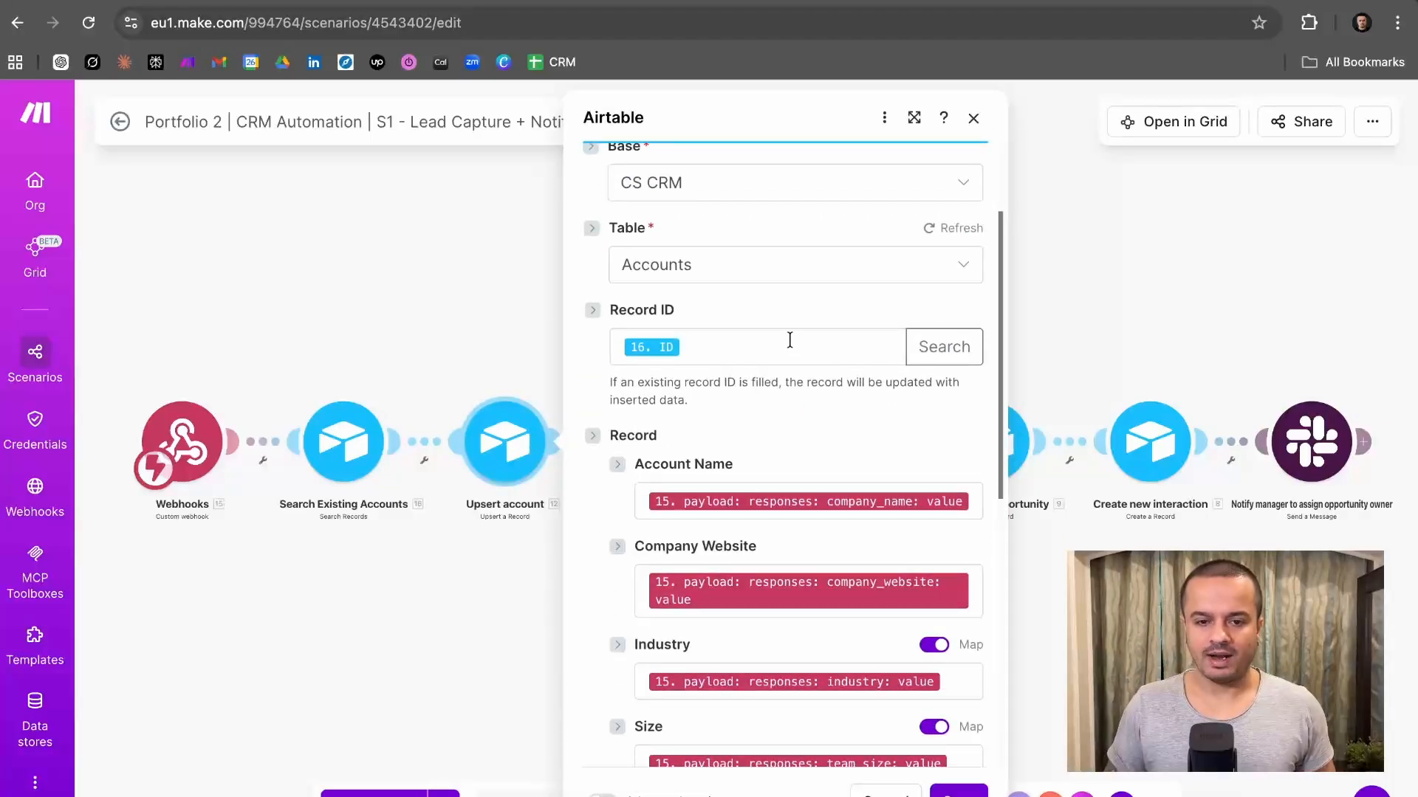
{"action": "scroll", "coordinate": [789, 340], "scroll_direction": "down", "scroll_amount": 1}
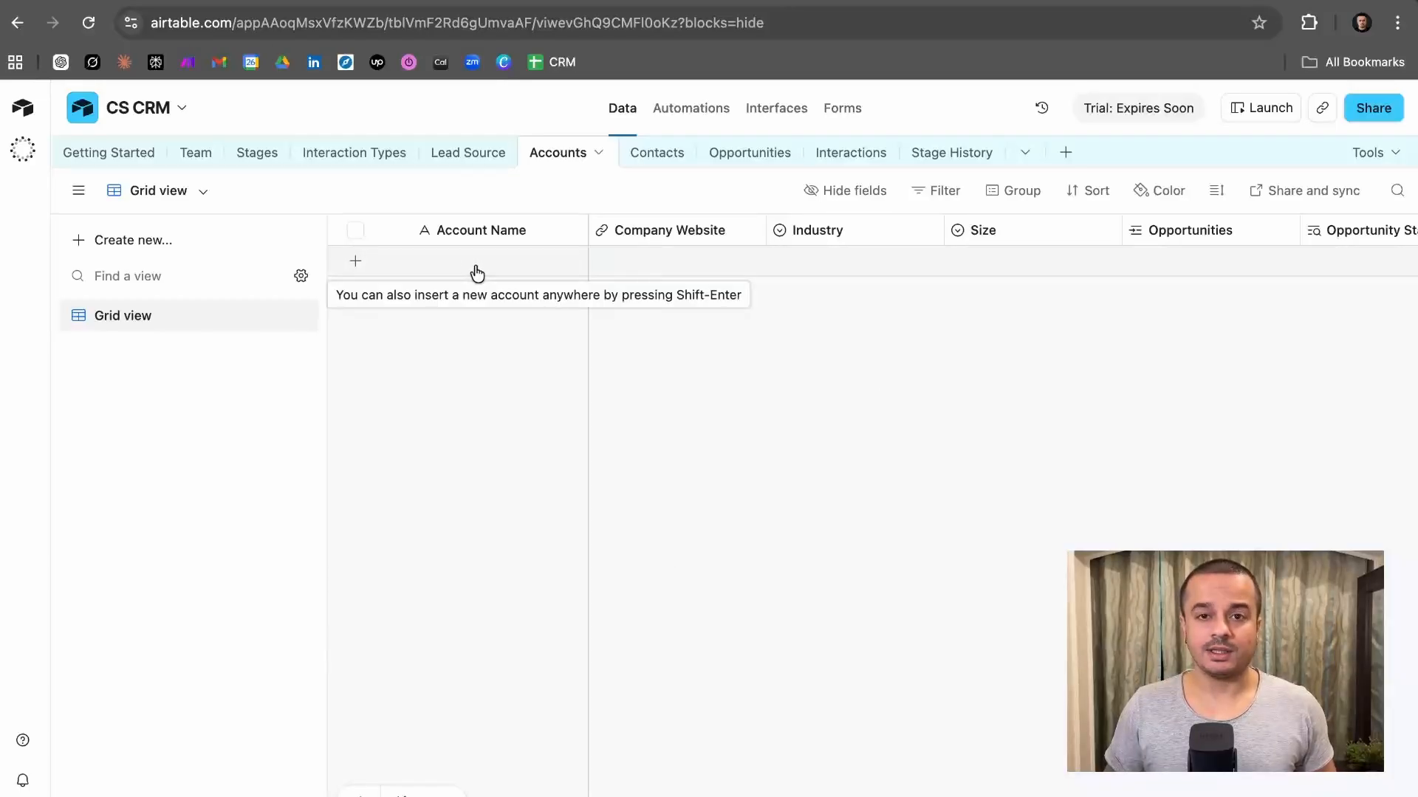
{"action": "left_click", "coordinate": [563, 2]}
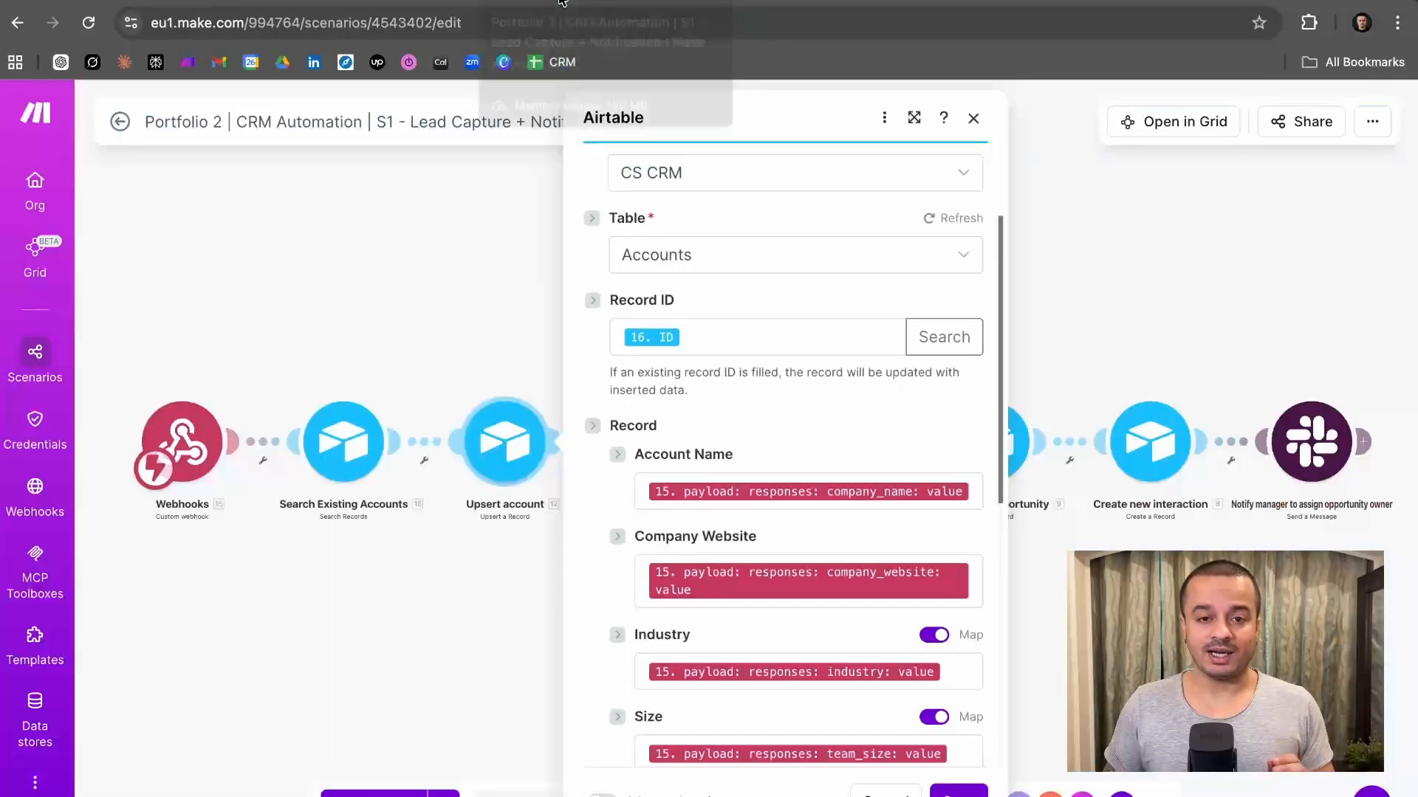
{"action": "left_click", "coordinate": [547, 593]}
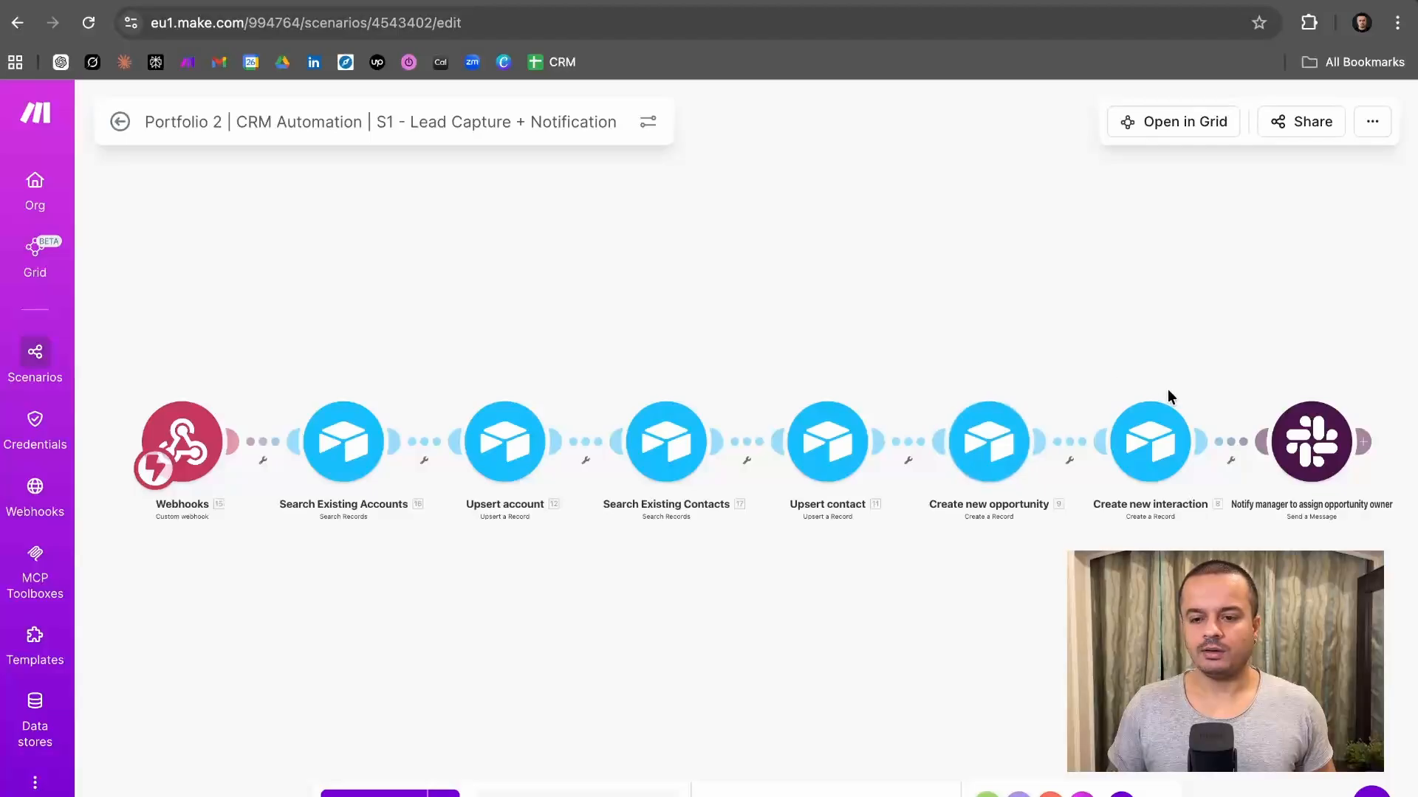
- Review the record field mappings of the Create new interaction and Create new opportunity modules
{"action": "left_click", "coordinate": [1165, 449]}
{"action": "scroll", "coordinate": [914, 432], "scroll_direction": "down", "scroll_amount": 3}
{"action": "scroll", "coordinate": [913, 432], "scroll_direction": "down", "scroll_amount": 1}
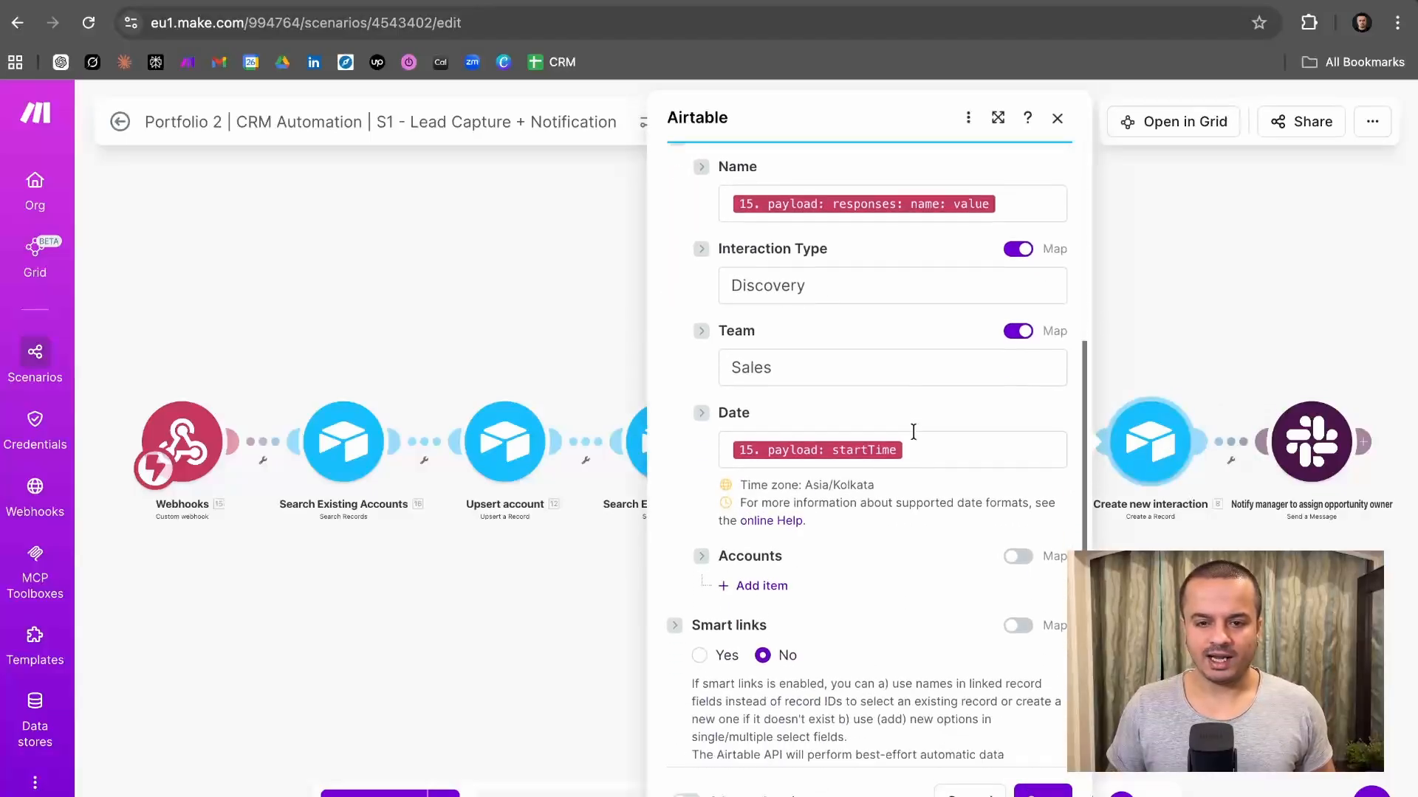
{"action": "left_click", "coordinate": [561, 664]}
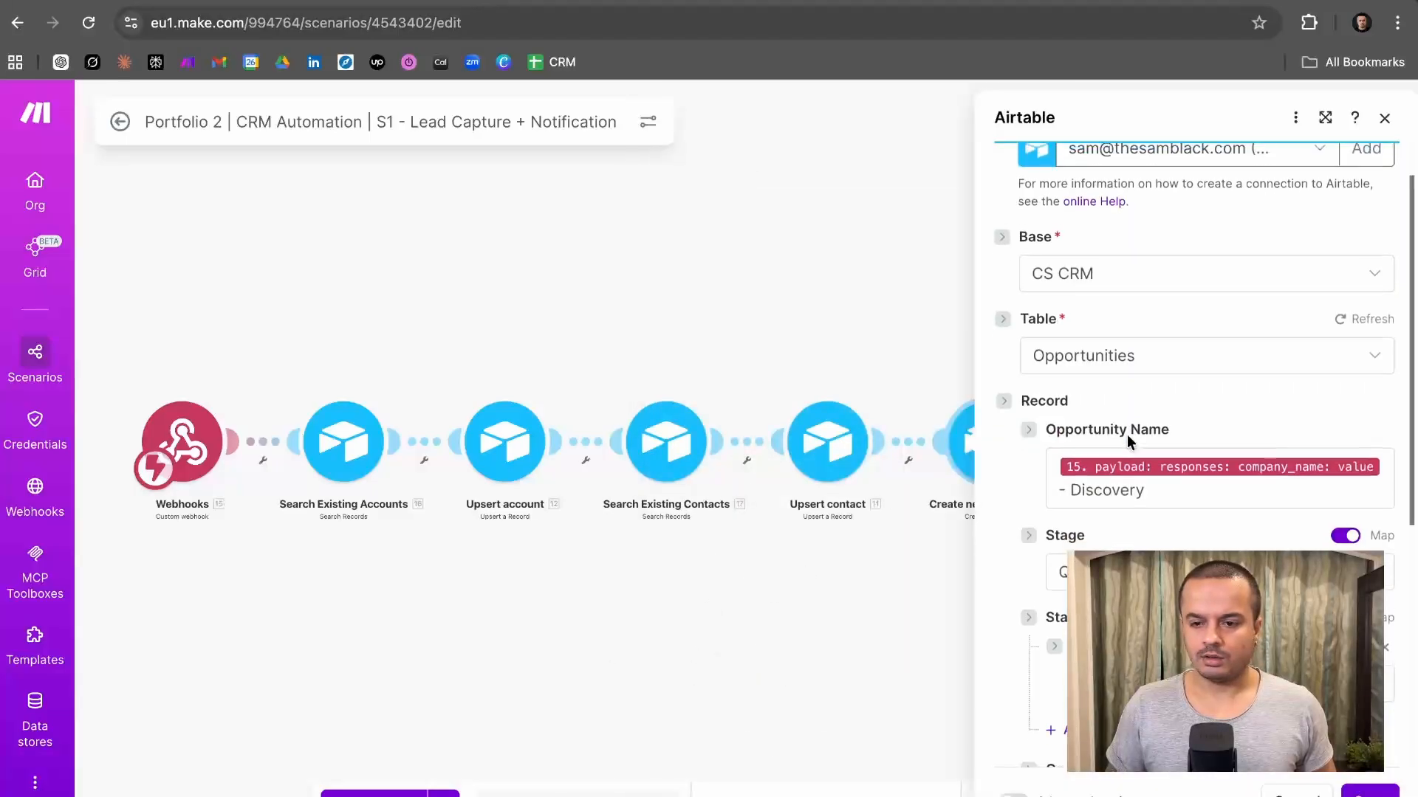
{"action": "scroll", "coordinate": [1127, 438], "scroll_direction": "down", "scroll_amount": 1}
{"action": "scroll", "coordinate": [1127, 434], "scroll_direction": "down", "scroll_amount": 1}
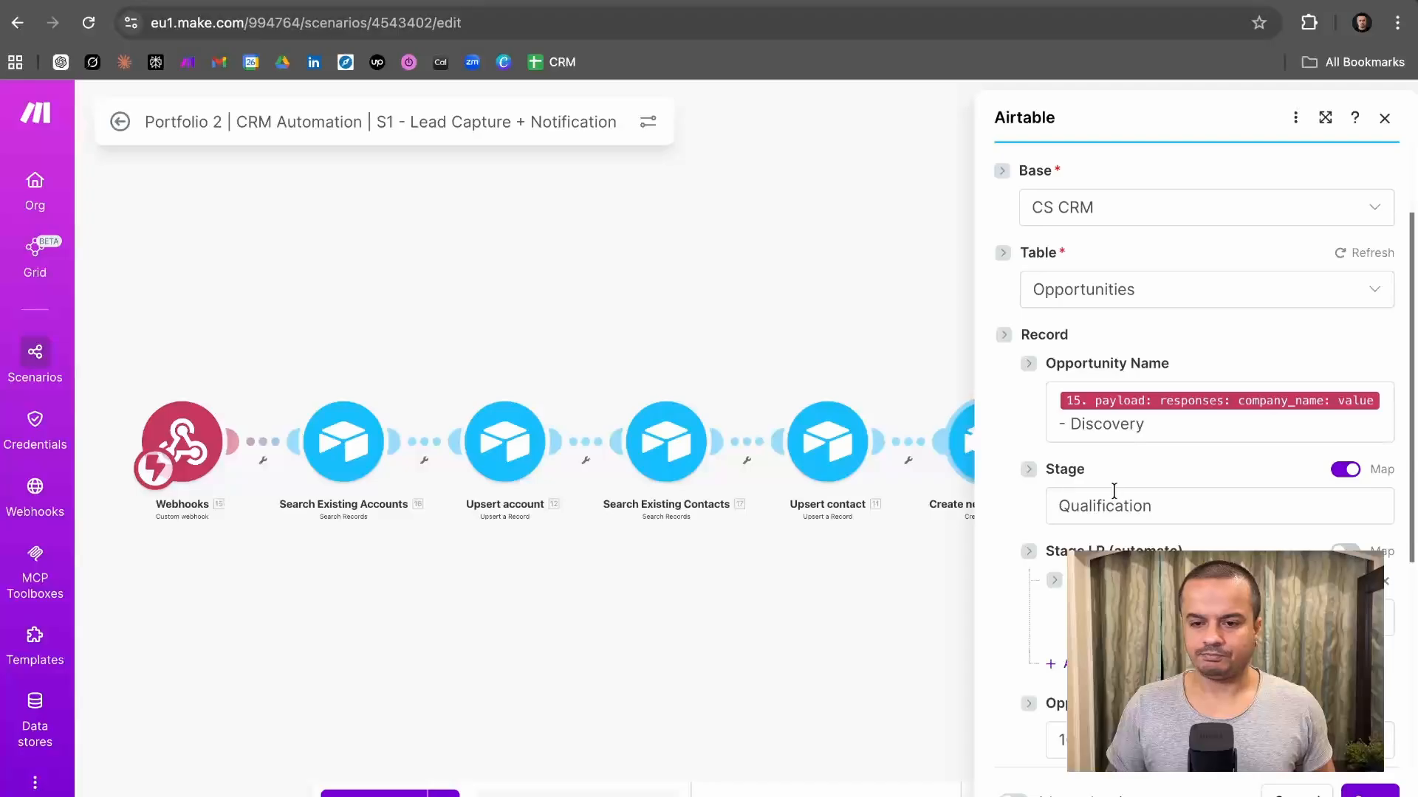
{"action": "left_click", "coordinate": [782, 635]}
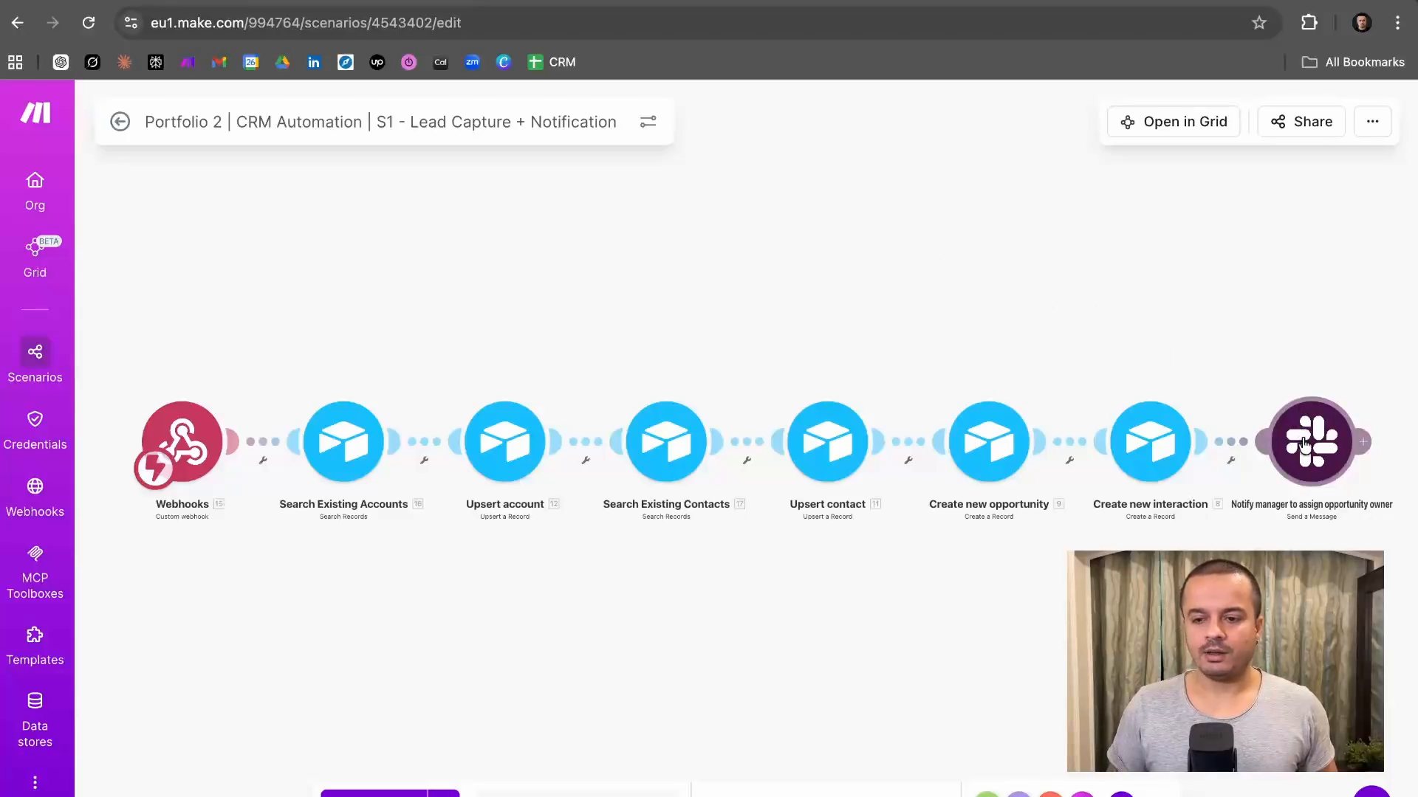
- Examine the Slack notification module's Blocks message, from the opportunity name and meeting details to the Airtable link for assigning an owner
{"action": "left_click", "coordinate": [1288, 398]}
{"action": "scroll", "coordinate": [1133, 452], "scroll_direction": "down", "scroll_amount": 5}
{"action": "scroll", "coordinate": [1092, 401], "scroll_direction": "down", "scroll_amount": 2}
{"action": "scroll", "coordinate": [1064, 367], "scroll_direction": "down", "scroll_amount": 3}
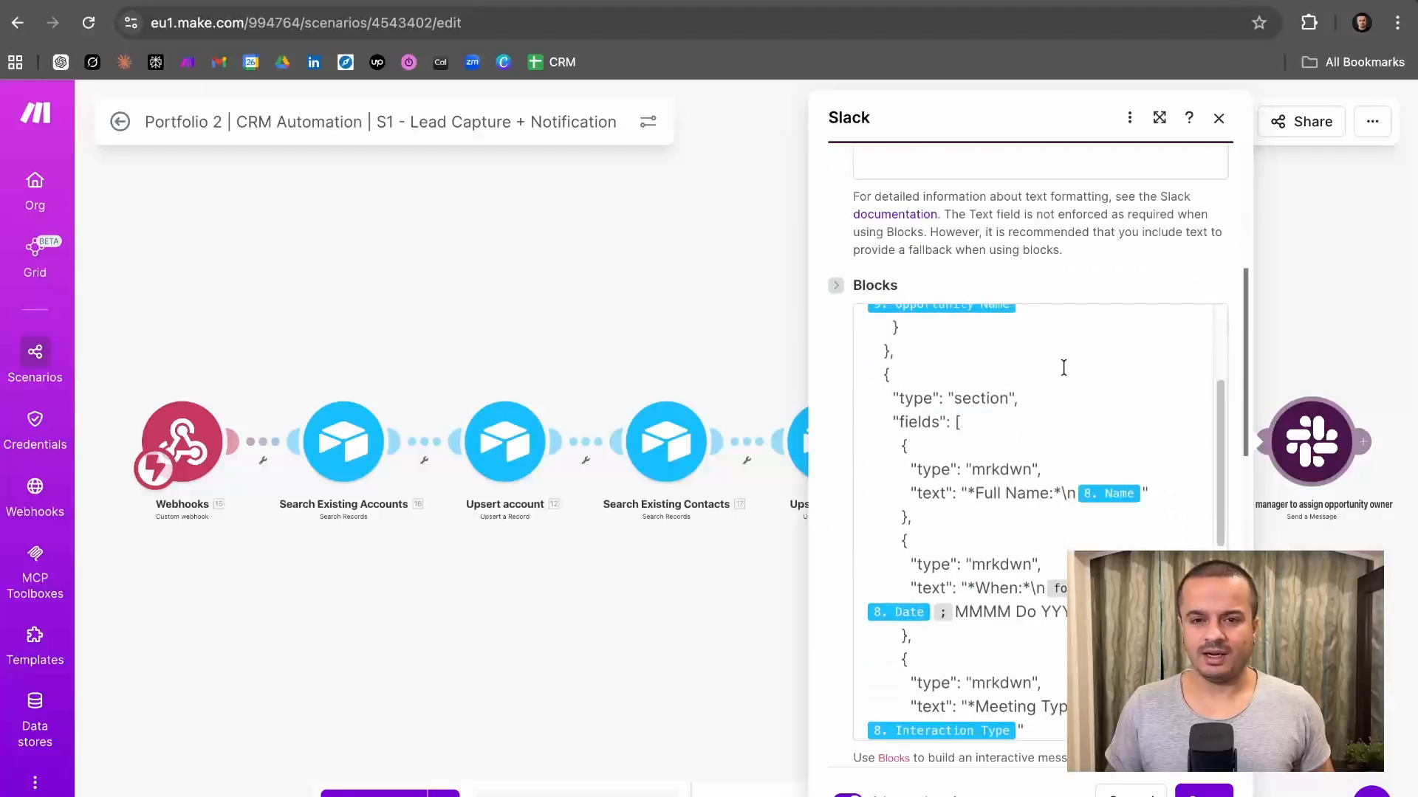
{"action": "scroll", "coordinate": [1063, 376], "scroll_direction": "down", "scroll_amount": 3}
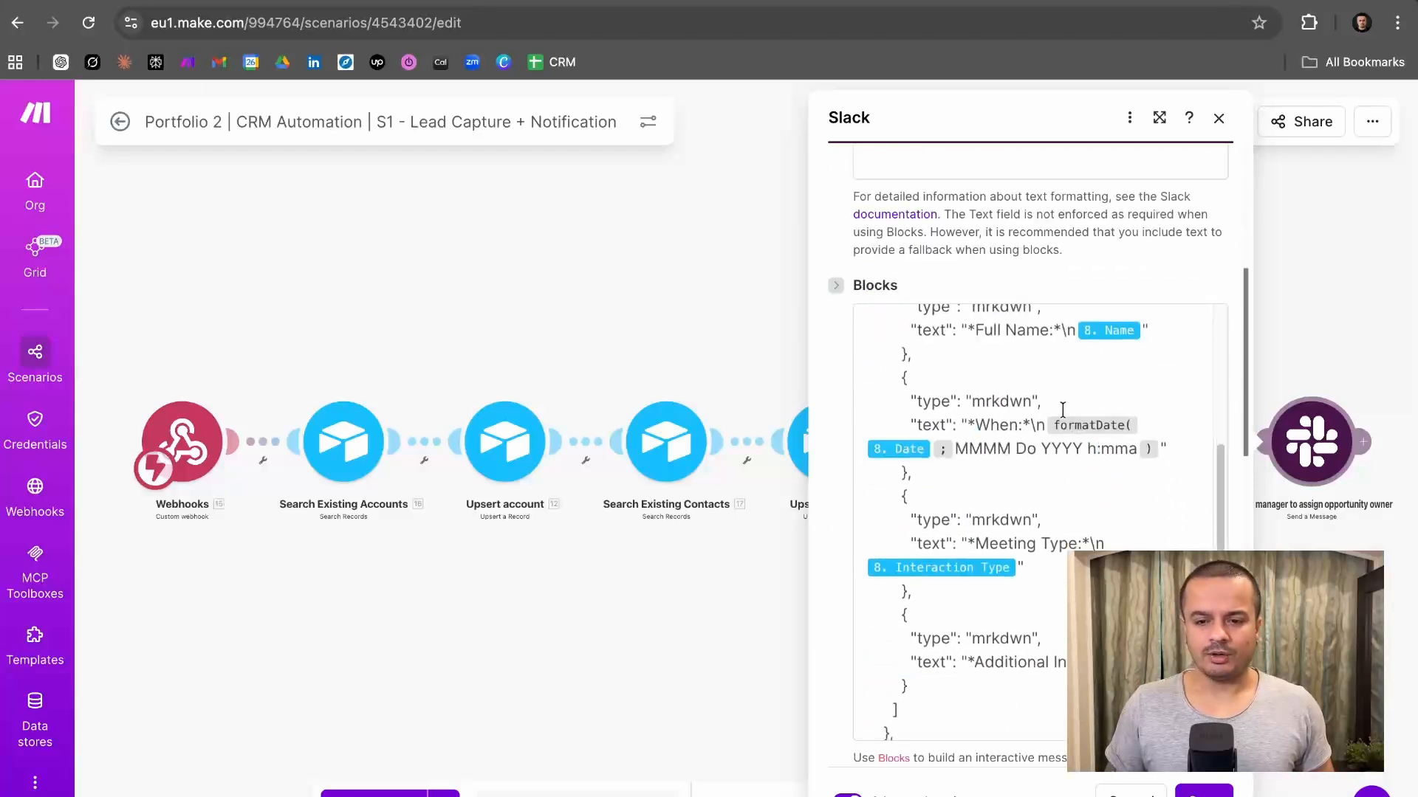
{"action": "scroll", "coordinate": [1075, 498], "scroll_direction": "up", "scroll_amount": 8}
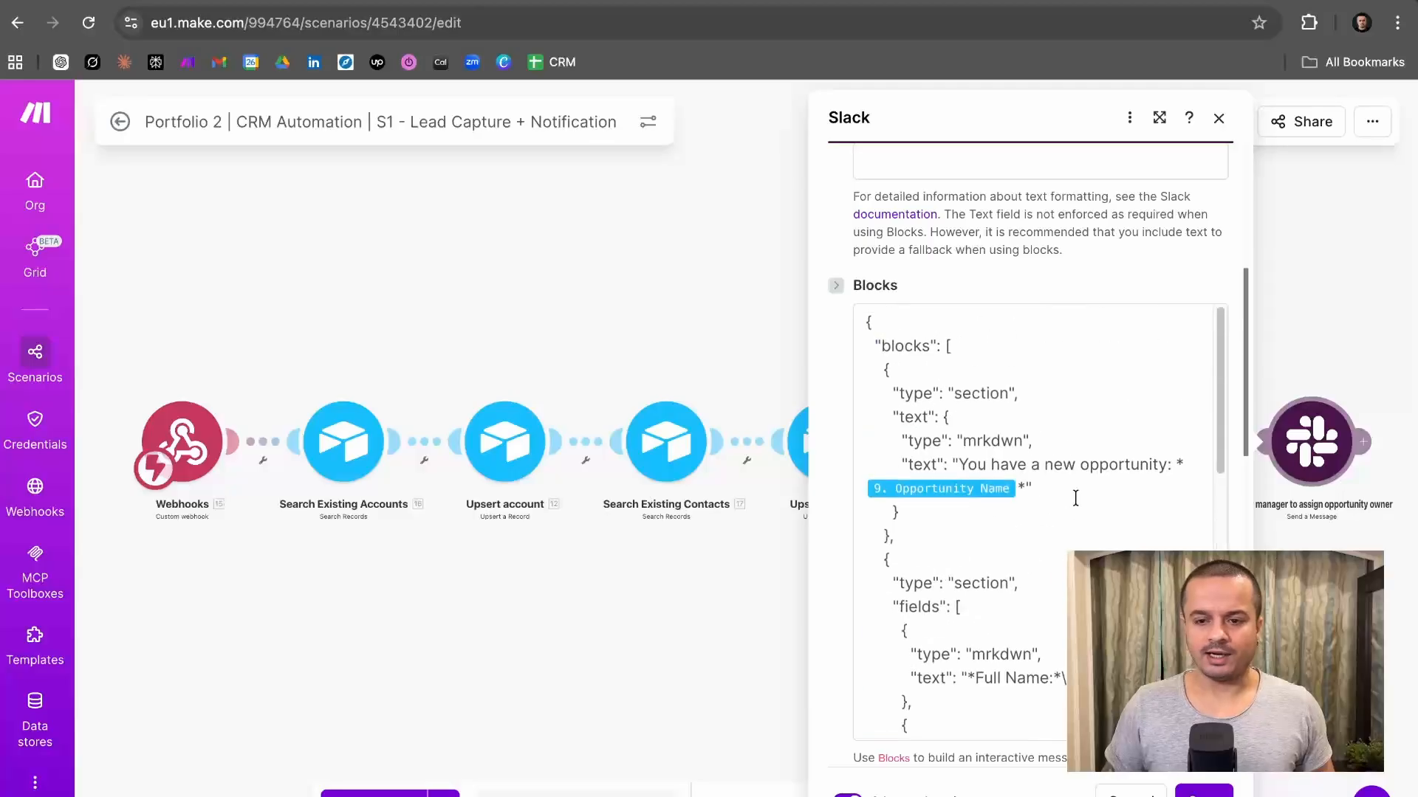
{"action": "scroll", "coordinate": [1076, 499], "scroll_direction": "down", "scroll_amount": 7}
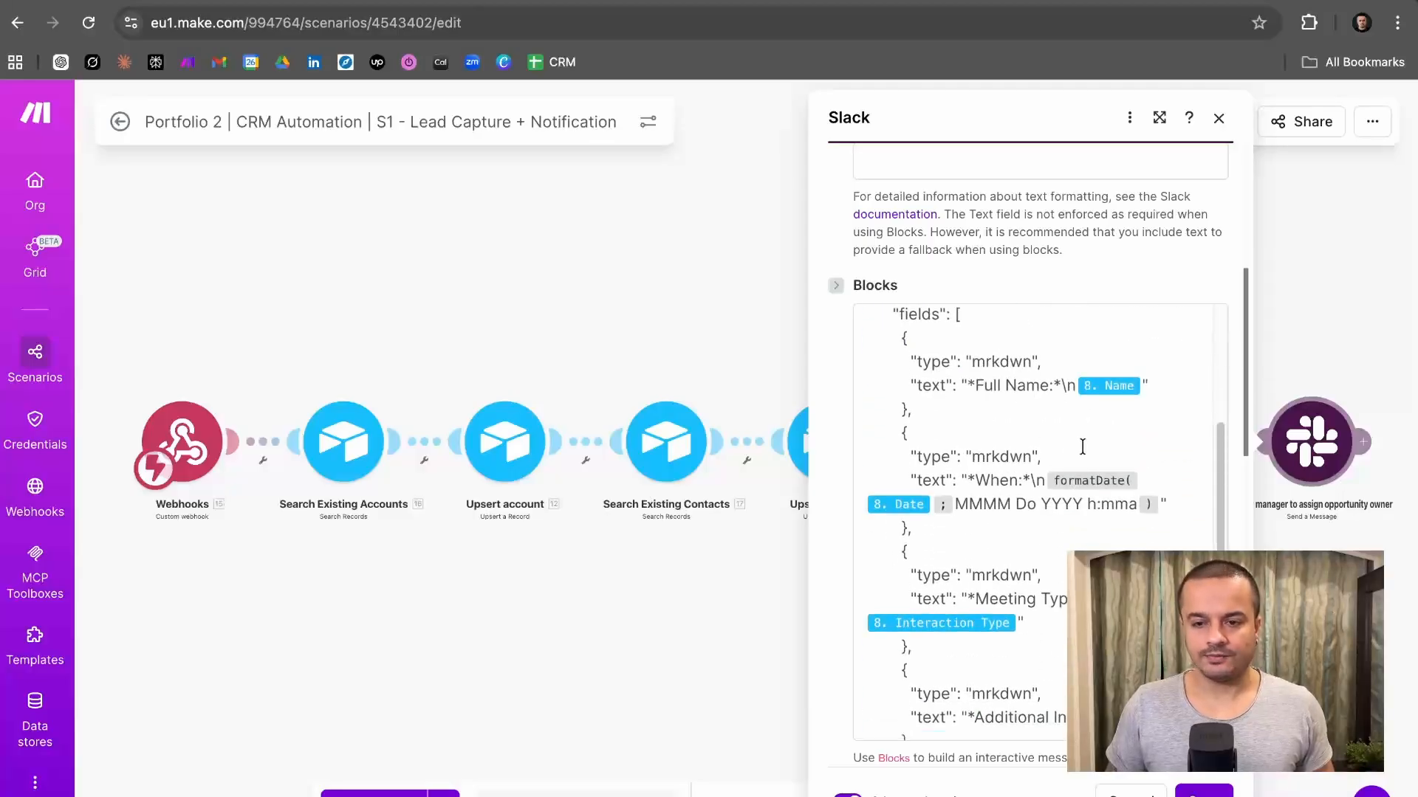
{"action": "scroll", "coordinate": [1083, 447], "scroll_direction": "down", "scroll_amount": 3}
{"action": "scroll", "coordinate": [1053, 514], "scroll_direction": "down", "scroll_amount": 1}
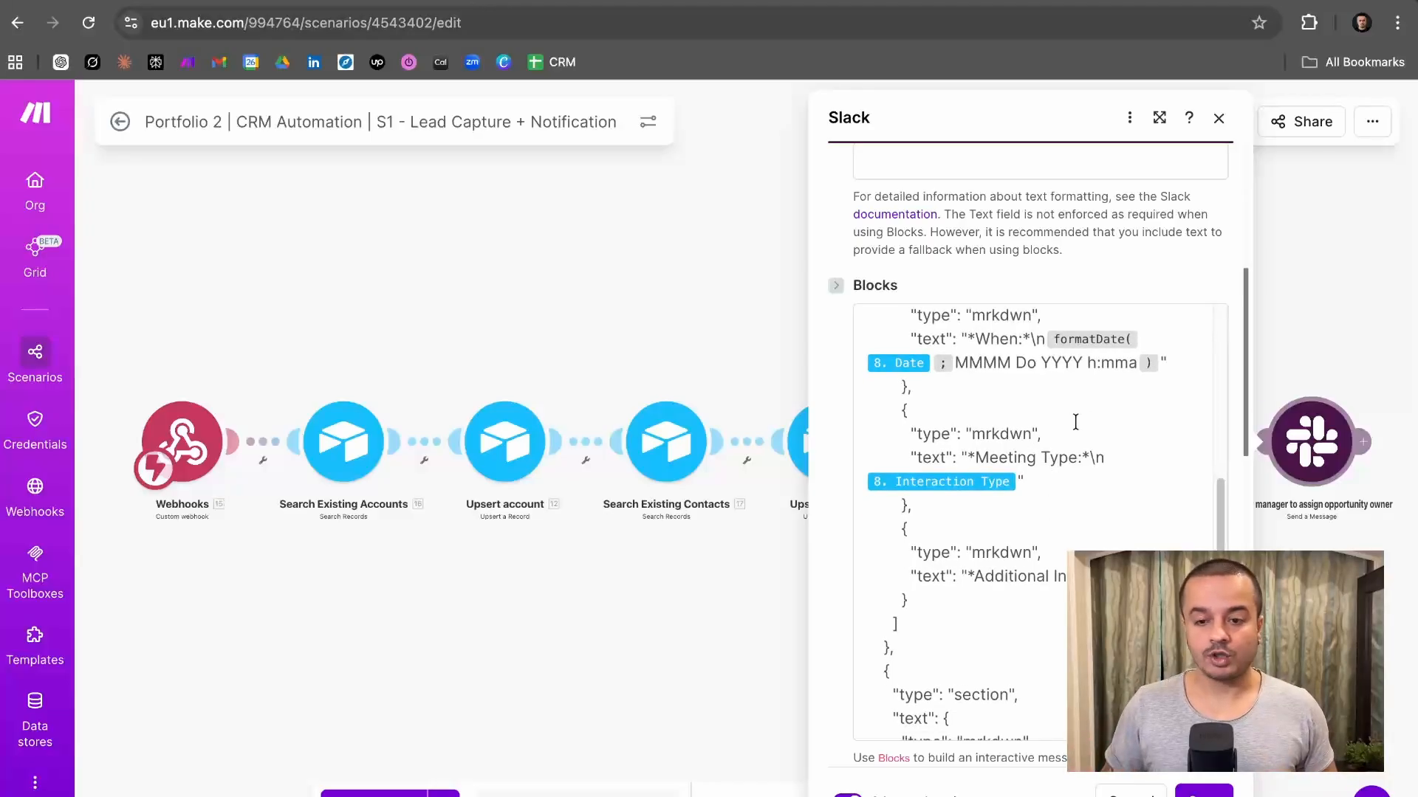
{"action": "scroll", "coordinate": [1076, 422], "scroll_direction": "down", "scroll_amount": 4}
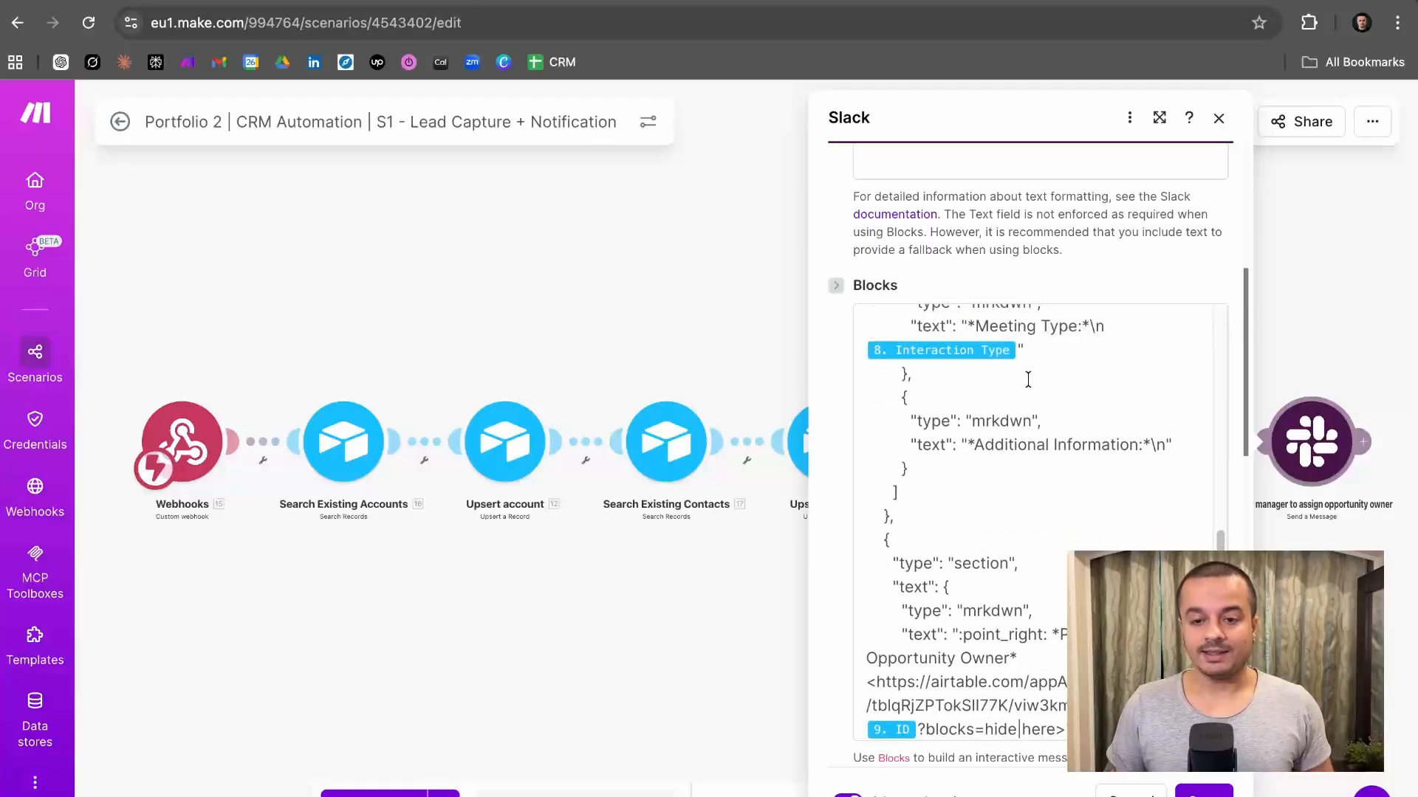
{"action": "scroll", "coordinate": [1028, 380], "scroll_direction": "down", "scroll_amount": 1}
{"action": "scroll", "coordinate": [1075, 521], "scroll_direction": "down", "scroll_amount": 4}
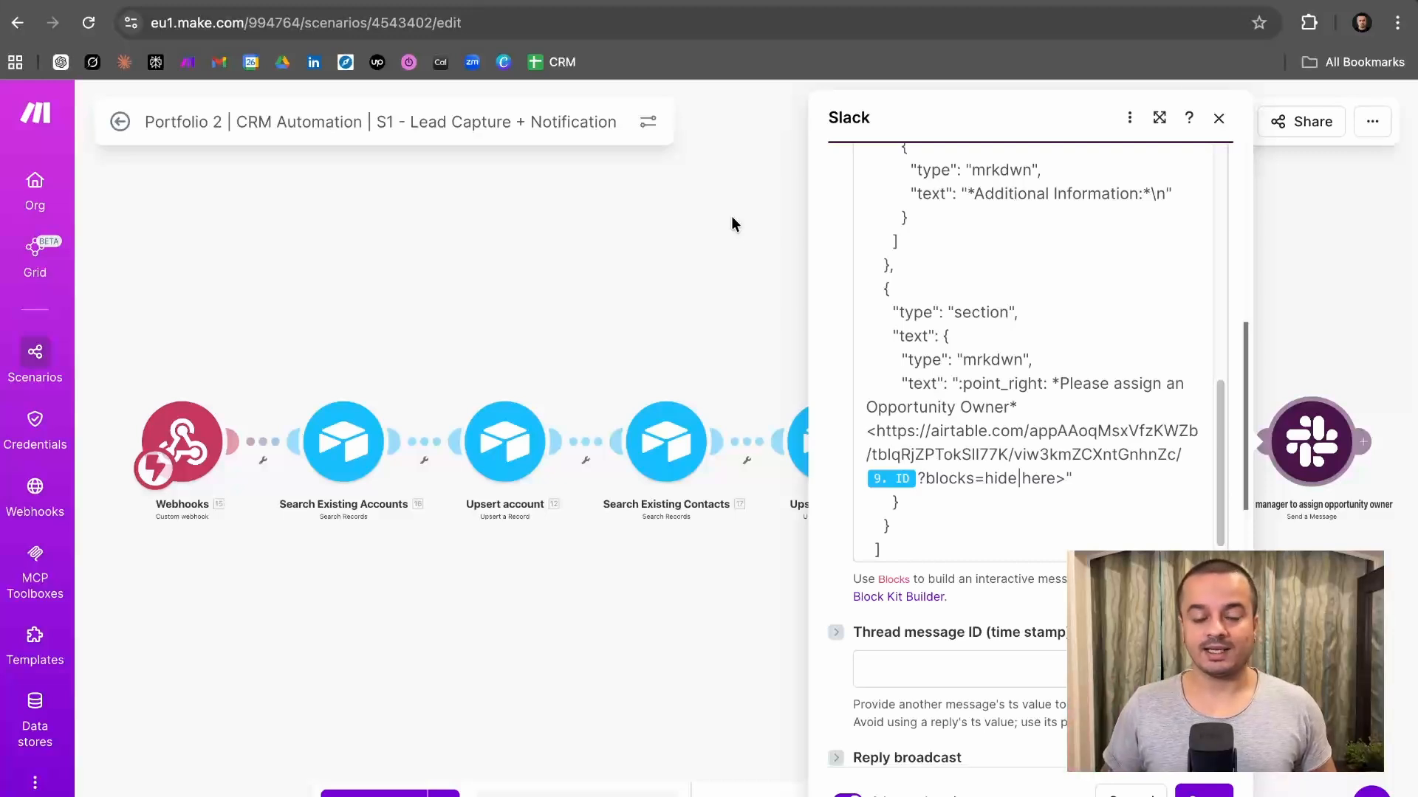
{"action": "left_click", "coordinate": [707, 244]}
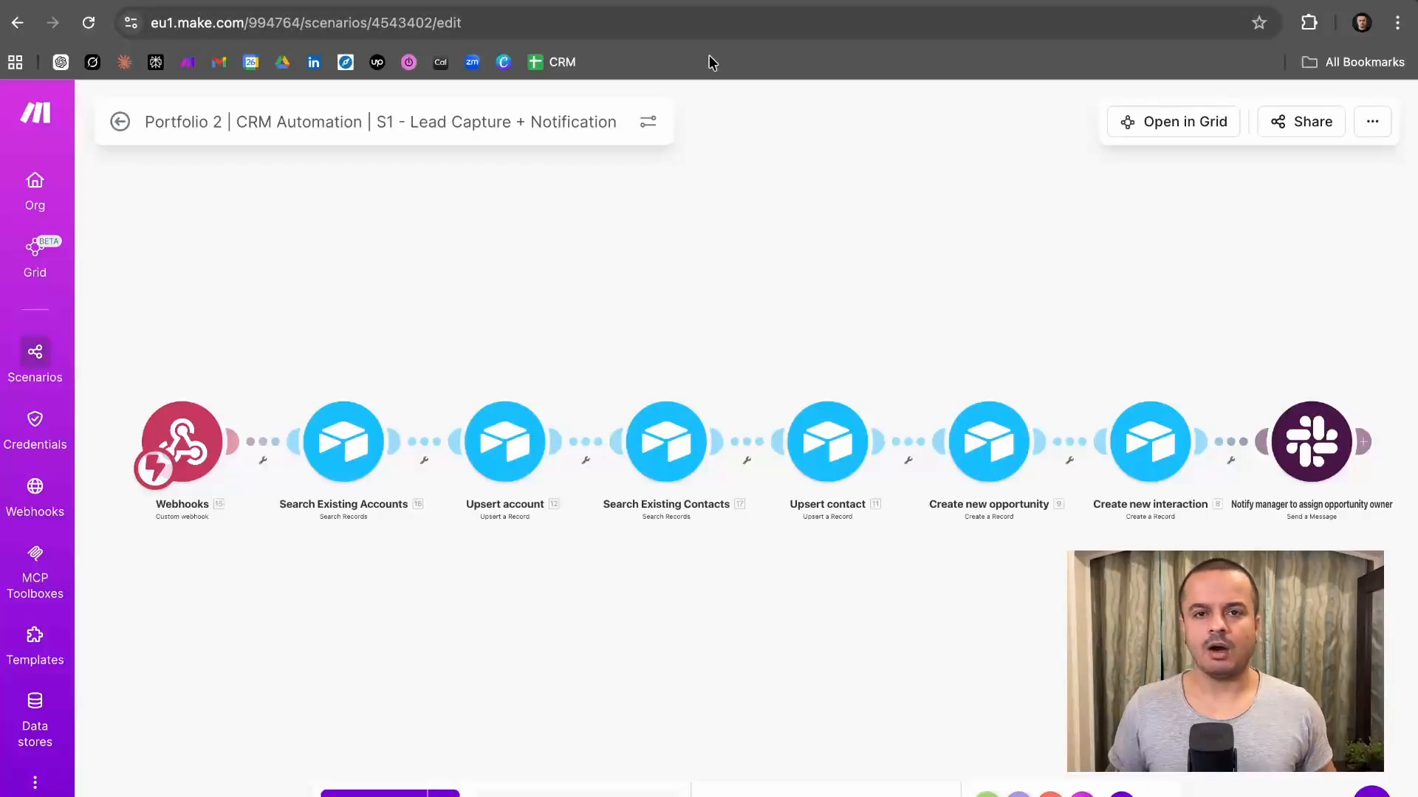
- Switch to the Cal.com Discovery Call_Airtable booking form, enter the lead's full name and choose Founder as the title
{"action": "left_click", "coordinate": [963, 15]}
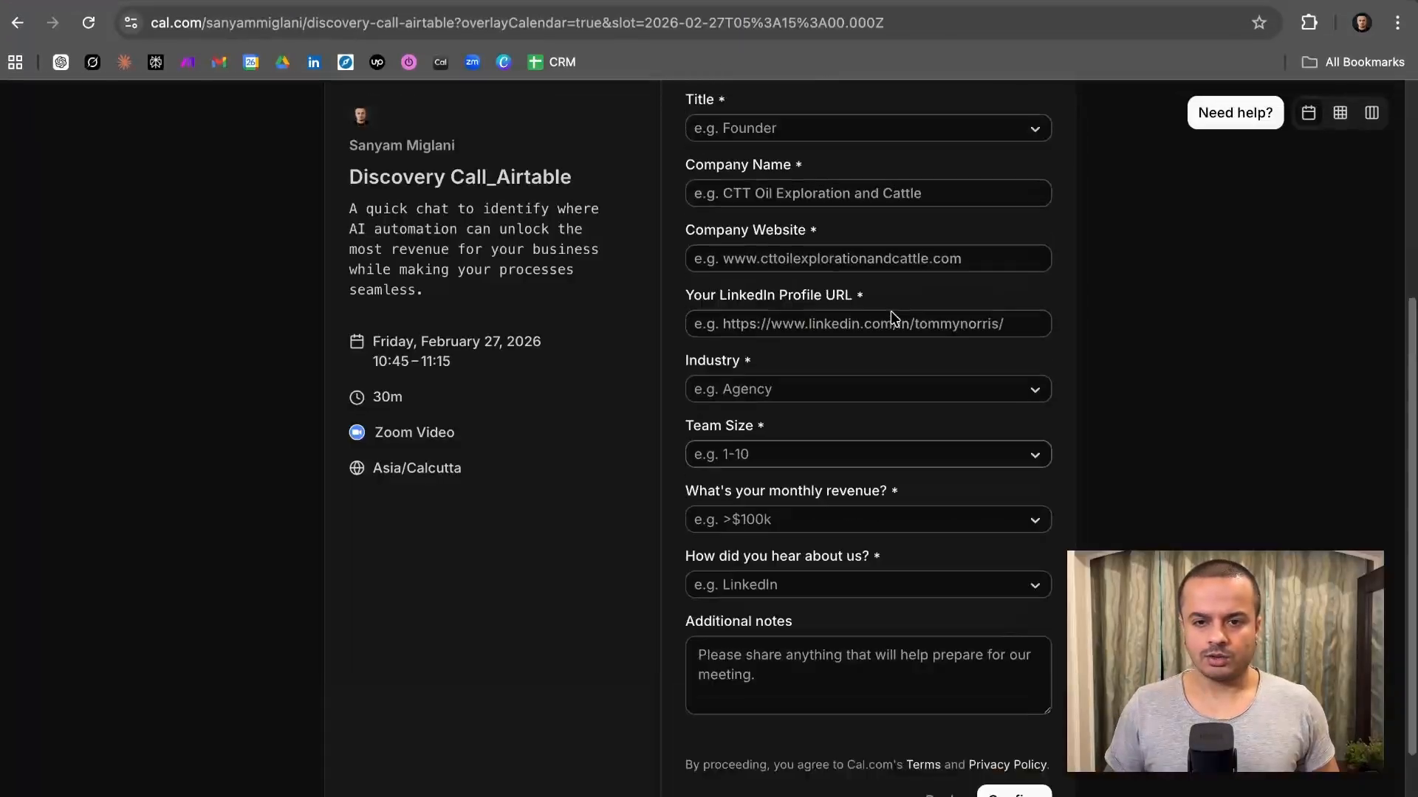
{"action": "scroll", "coordinate": [887, 311], "scroll_direction": "down", "scroll_amount": 1}
{"action": "left_click", "coordinate": [877, 198]}
{"action": "key", "text": "super+a"}
{"action": "type", "text": "Tomm"}
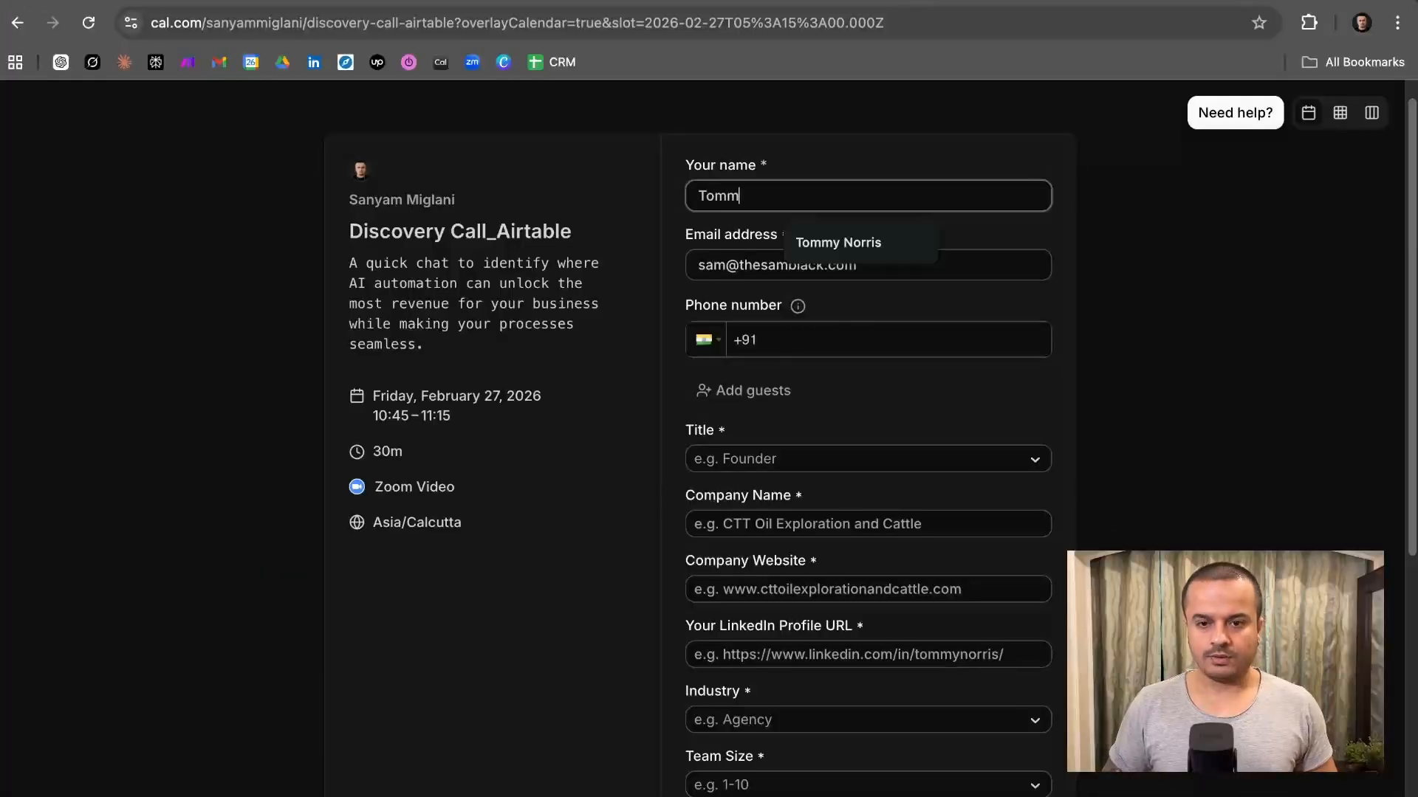
{"action": "key", "text": "Tab"}
{"action": "left_click", "coordinate": [896, 203]}
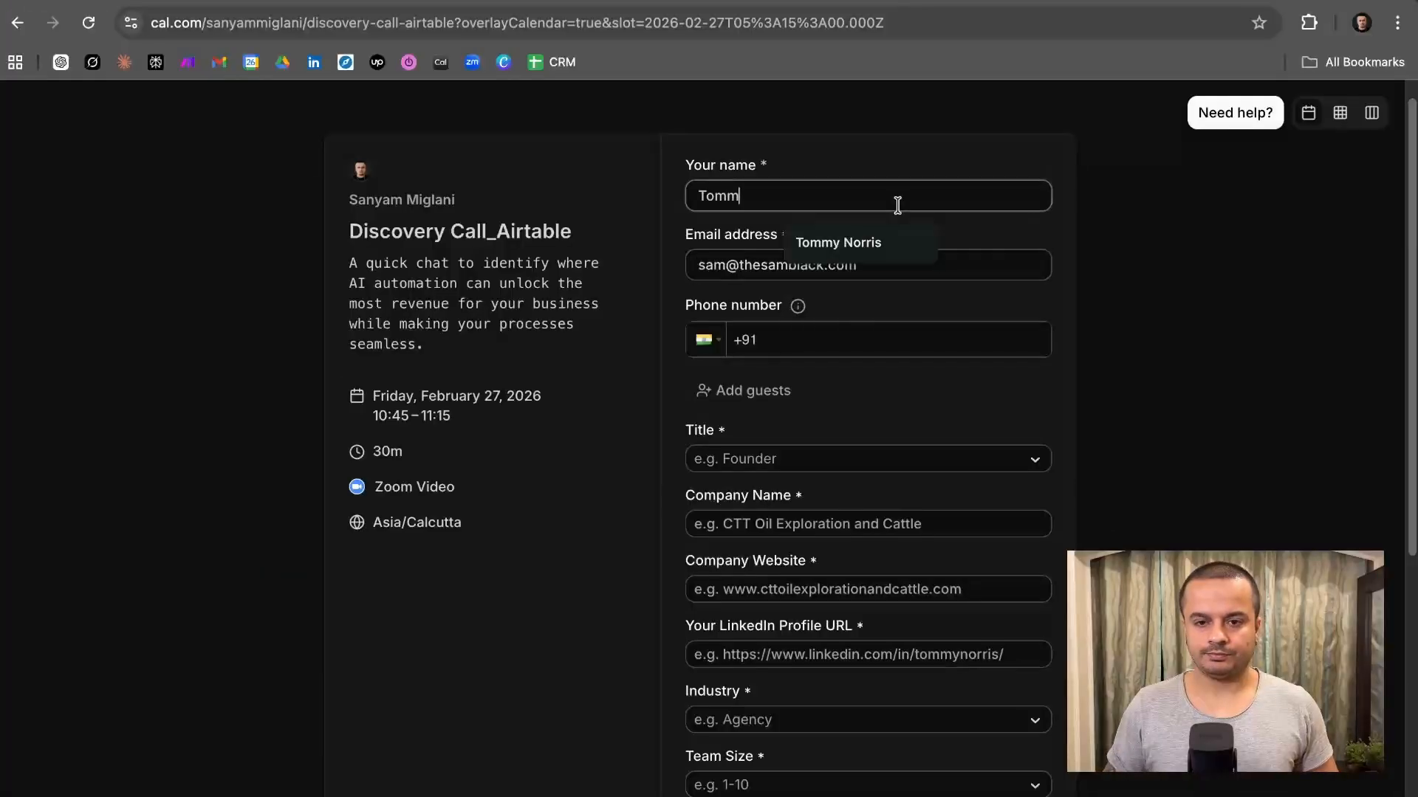
{"action": "left_click", "coordinate": [884, 249]}
{"action": "left_click", "coordinate": [890, 458]}
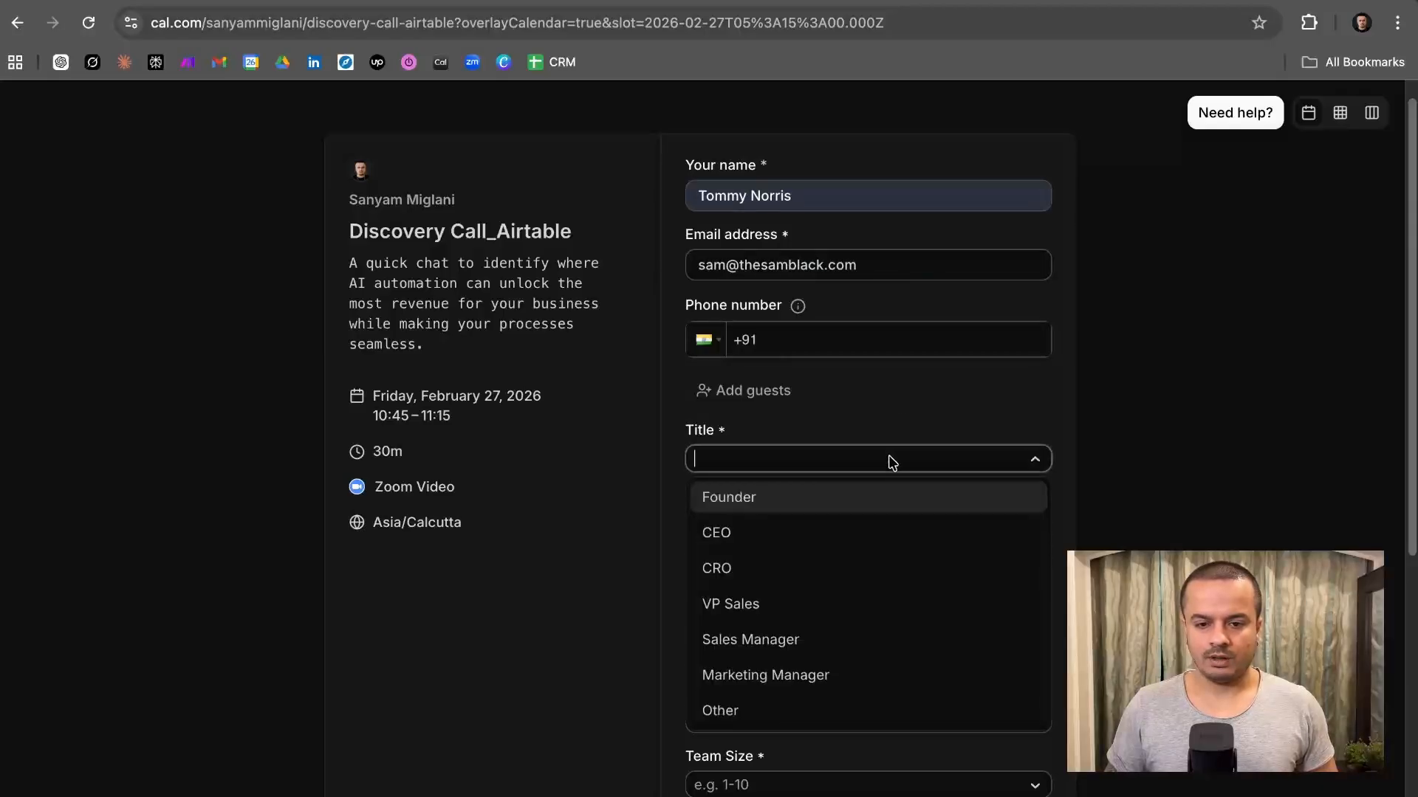
{"action": "left_click", "coordinate": [889, 496]}
{"action": "scroll", "coordinate": [886, 491], "scroll_direction": "down", "scroll_amount": 2}
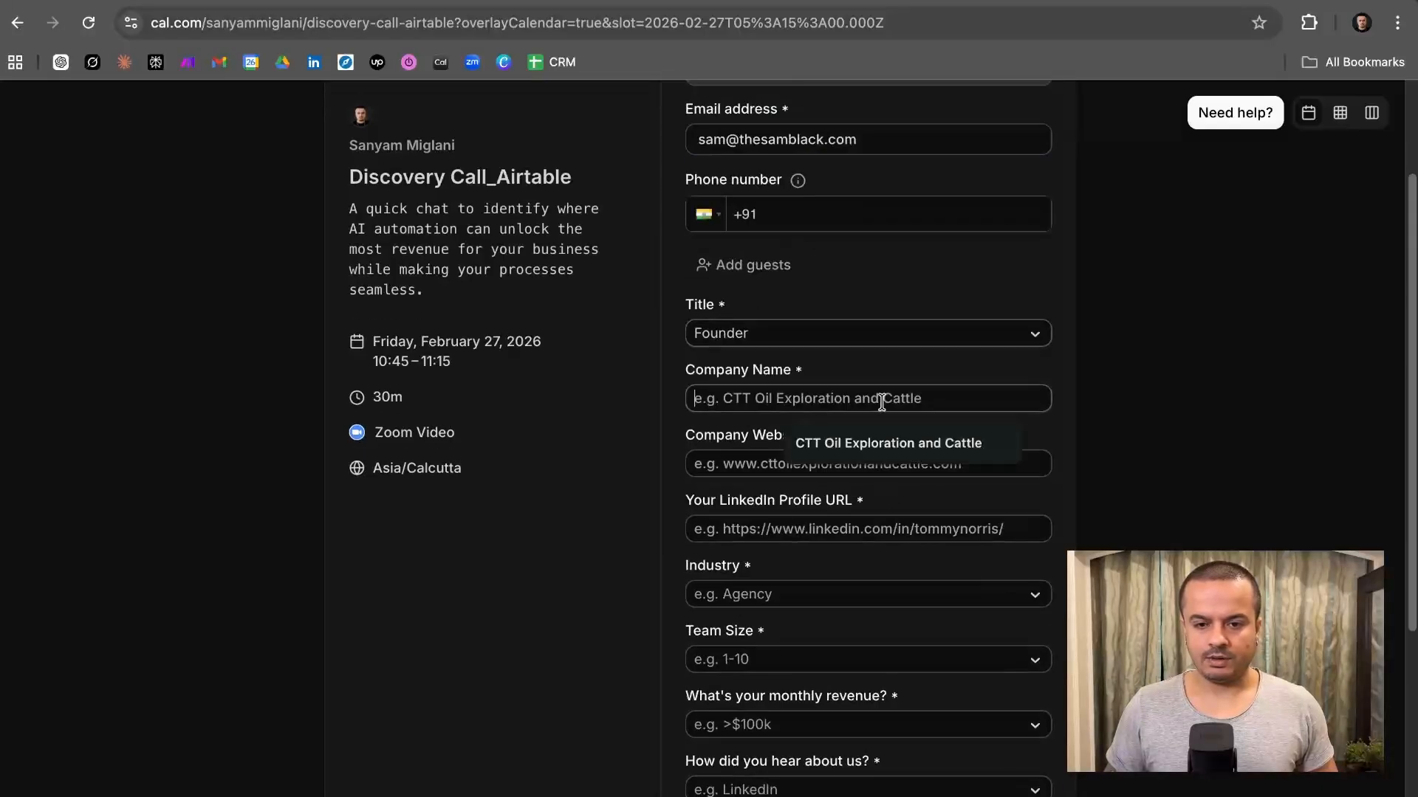
{"action": "left_click", "coordinate": [886, 435]}
{"action": "left_click", "coordinate": [876, 463]}
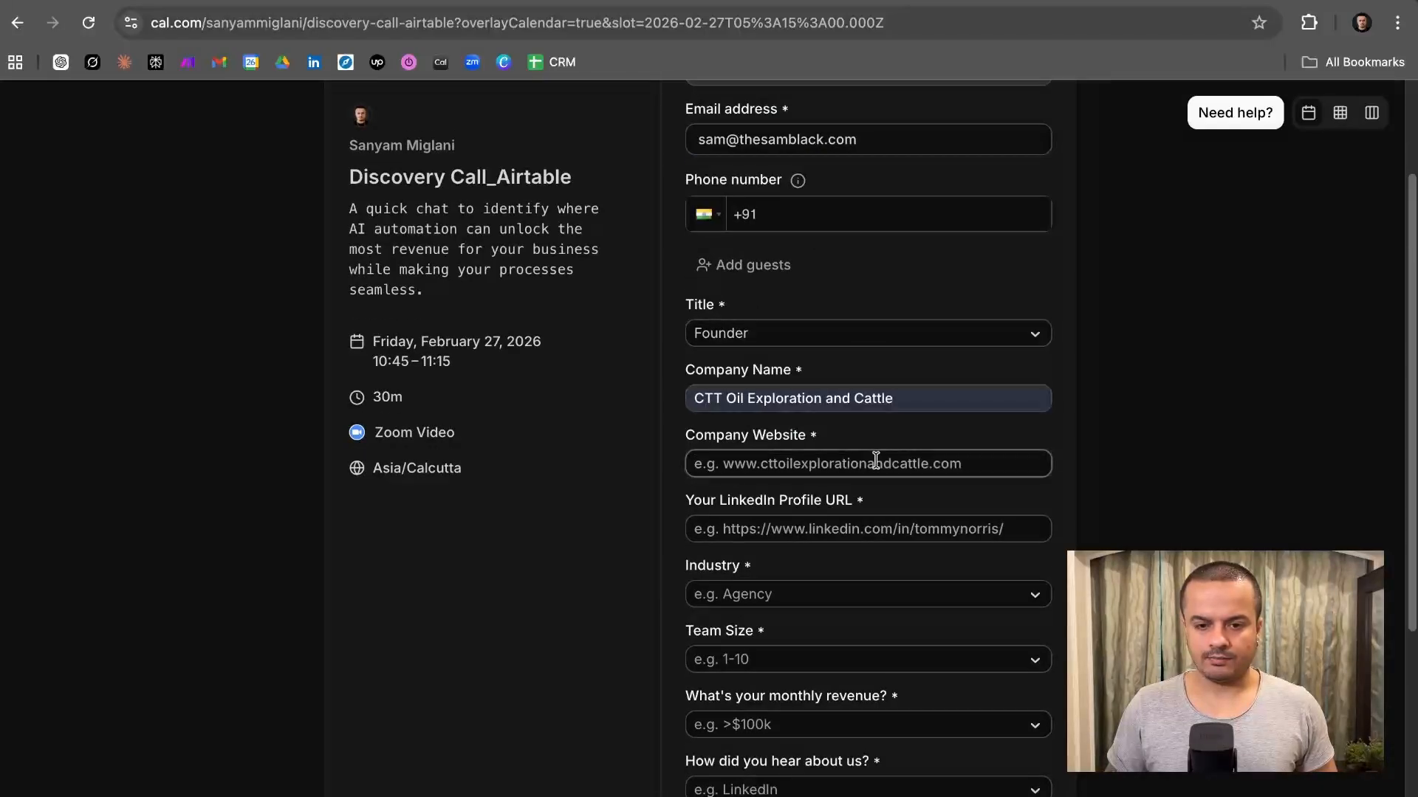
{"action": "type", "text": "www.ctt.com"}
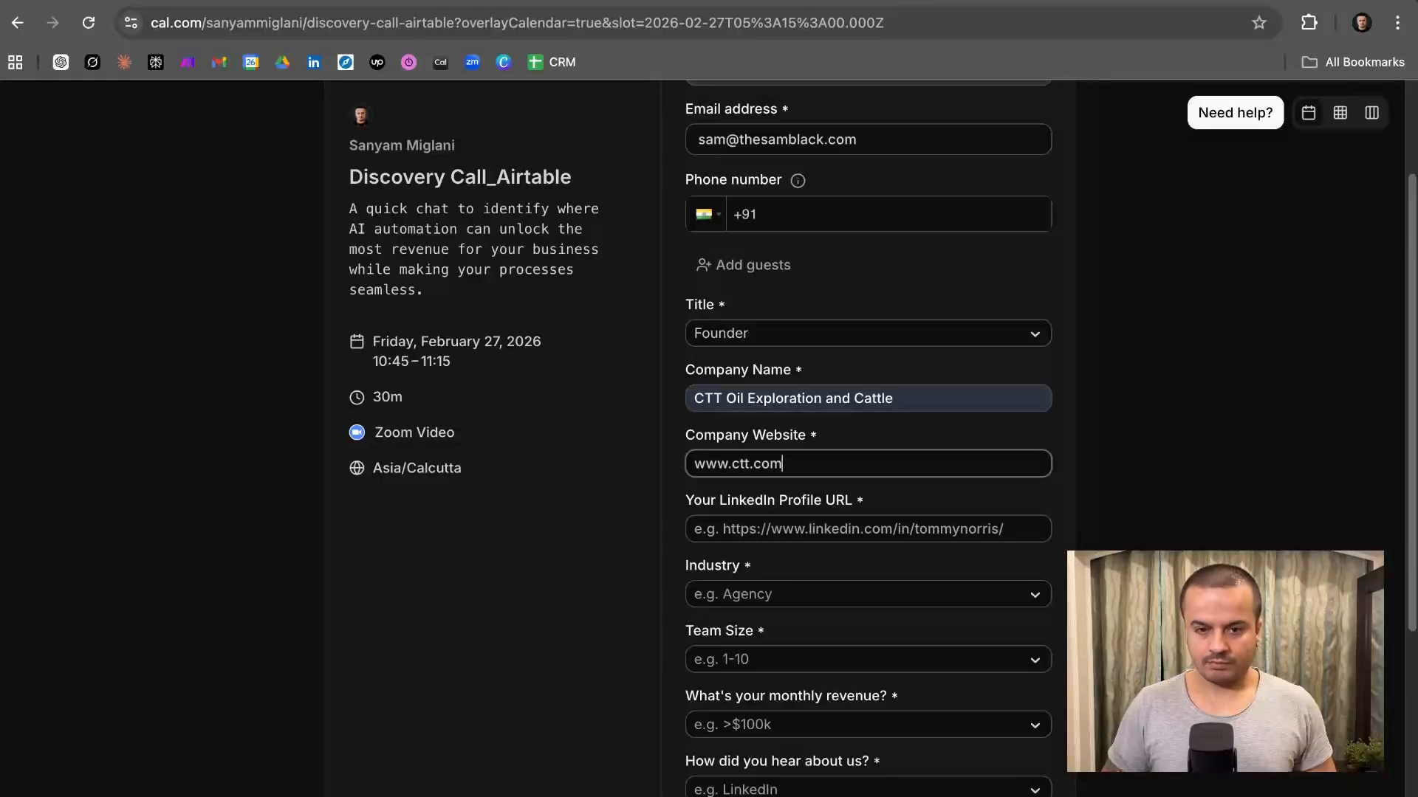
{"action": "left_click", "coordinate": [893, 527]}
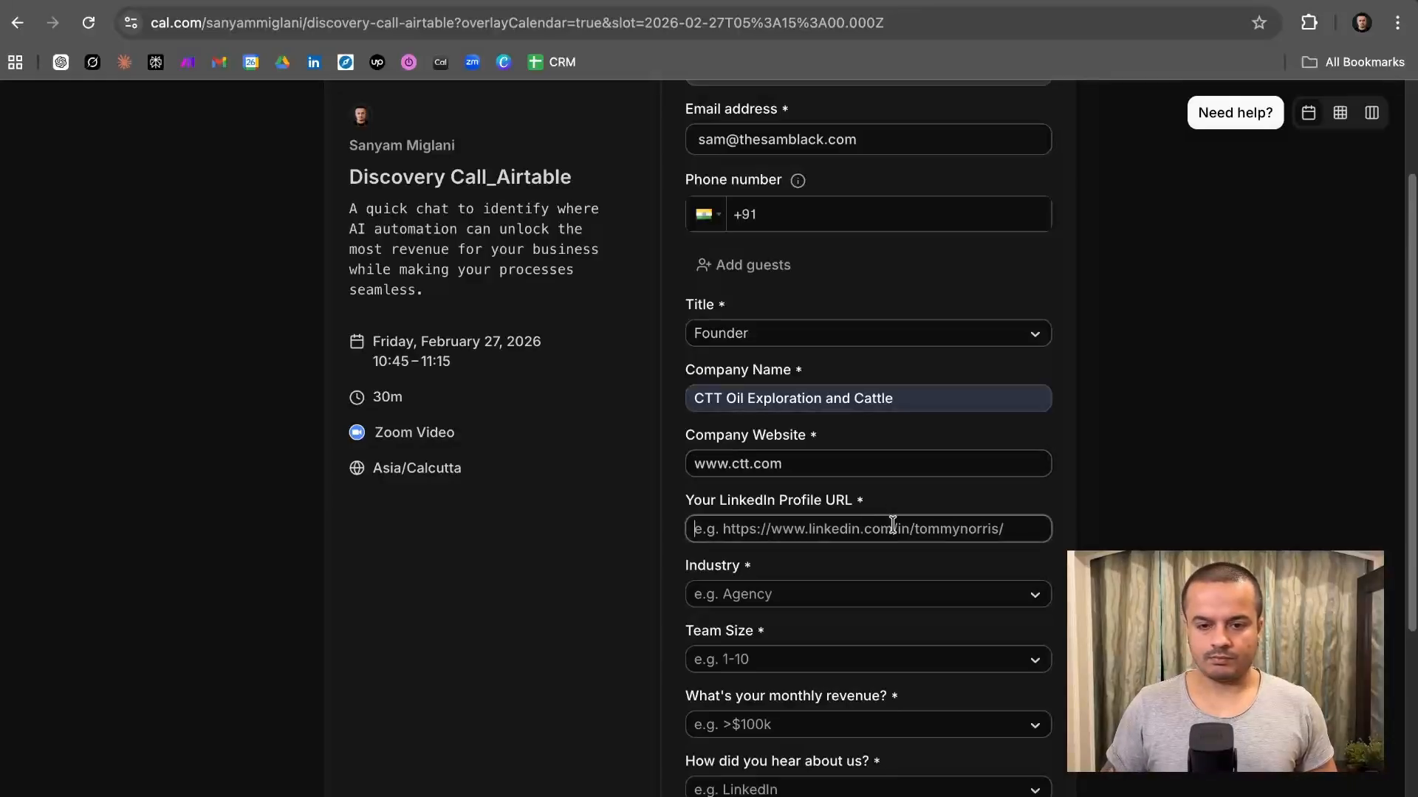
{"action": "left_click", "coordinate": [892, 468]}
{"action": "key", "text": "ctrl+a"}
{"action": "key", "text": "ctrl+c"}
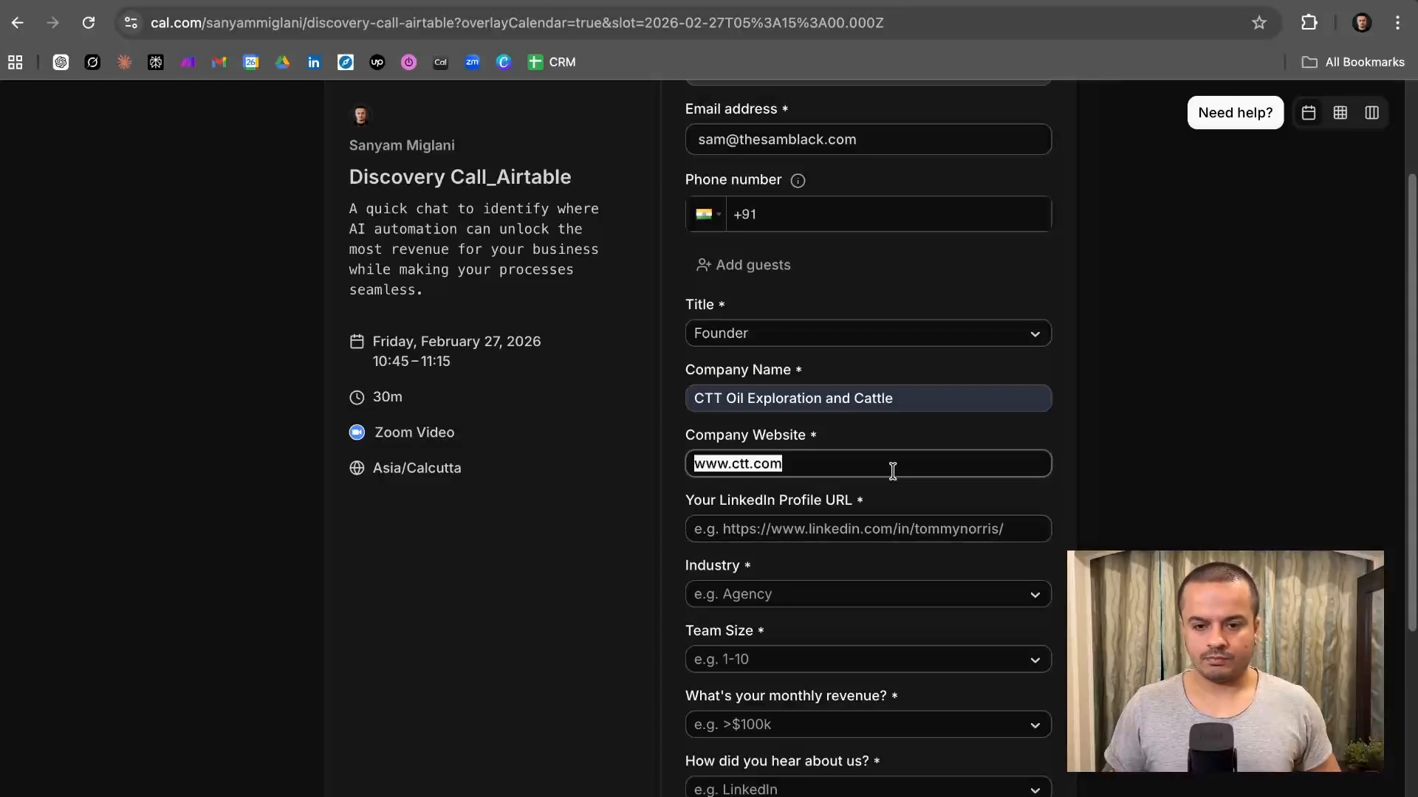
{"action": "left_click", "coordinate": [875, 529]}
{"action": "key", "text": "ctrl+v"}
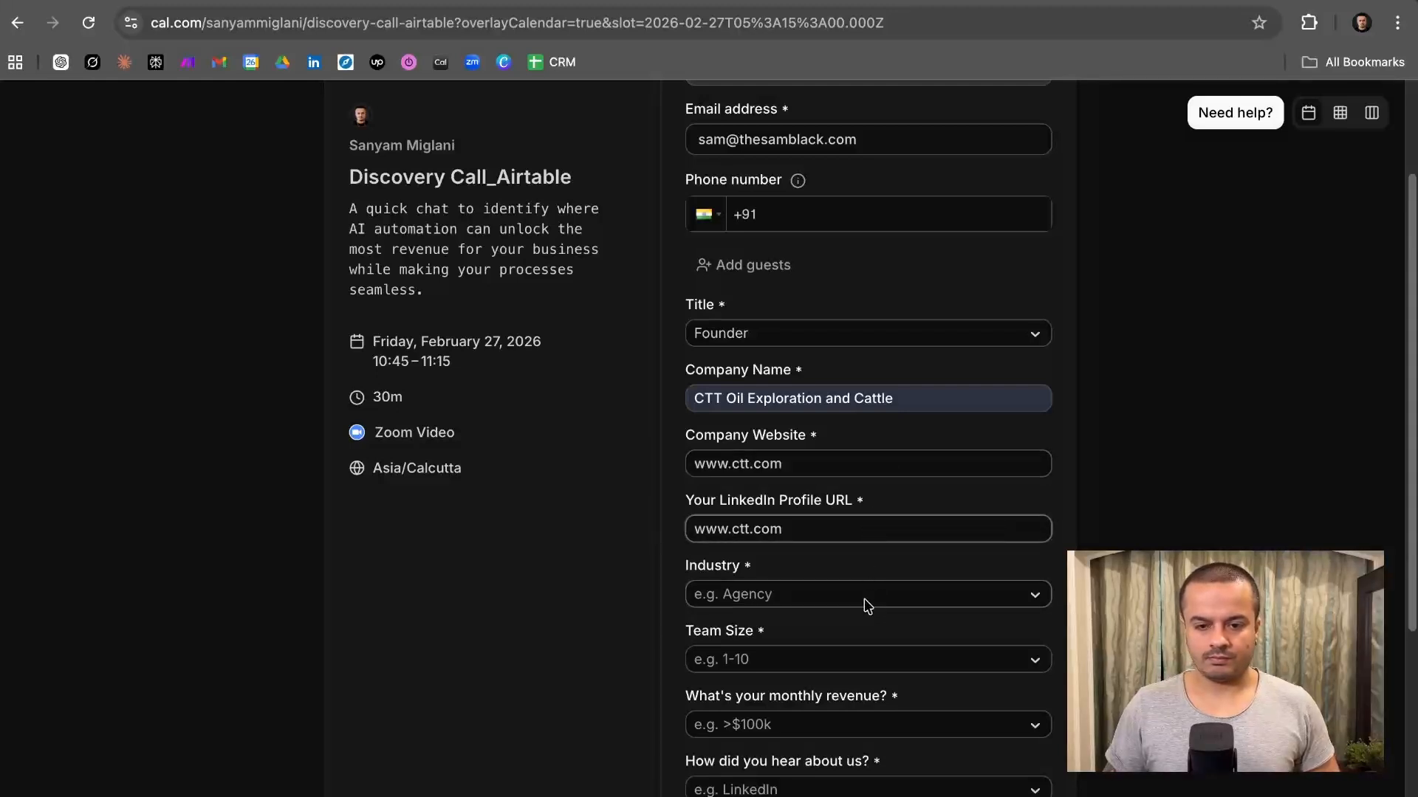
- Choose industry Agency, team size 1-10, monthly revenue >$100k and YouTube as the referral source, and check the completed form
{"action": "left_click", "coordinate": [866, 598]}
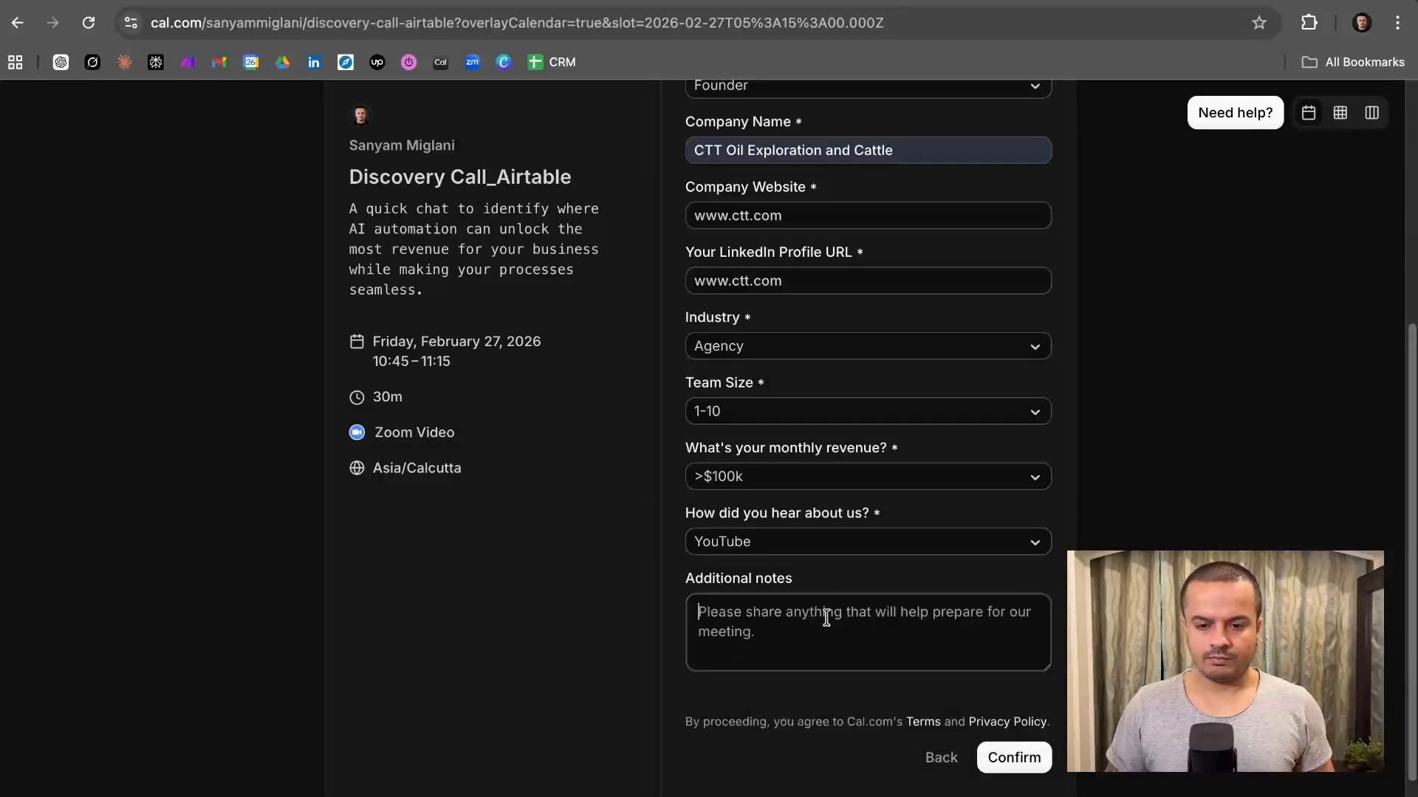
{"action": "scroll", "coordinate": [1006, 525], "scroll_direction": "up", "scroll_amount": 4}
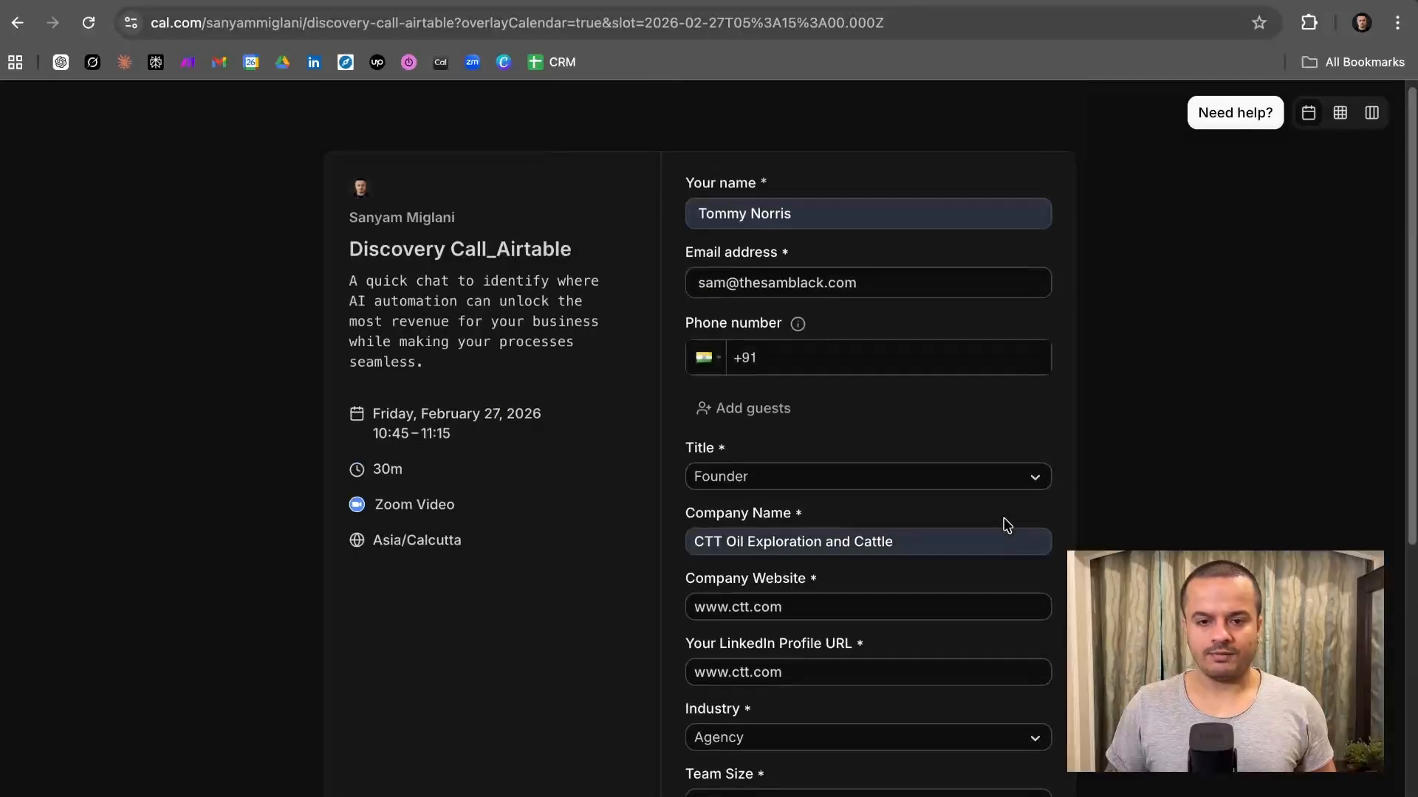
{"action": "scroll", "coordinate": [1004, 526], "scroll_direction": "down", "scroll_amount": 6}
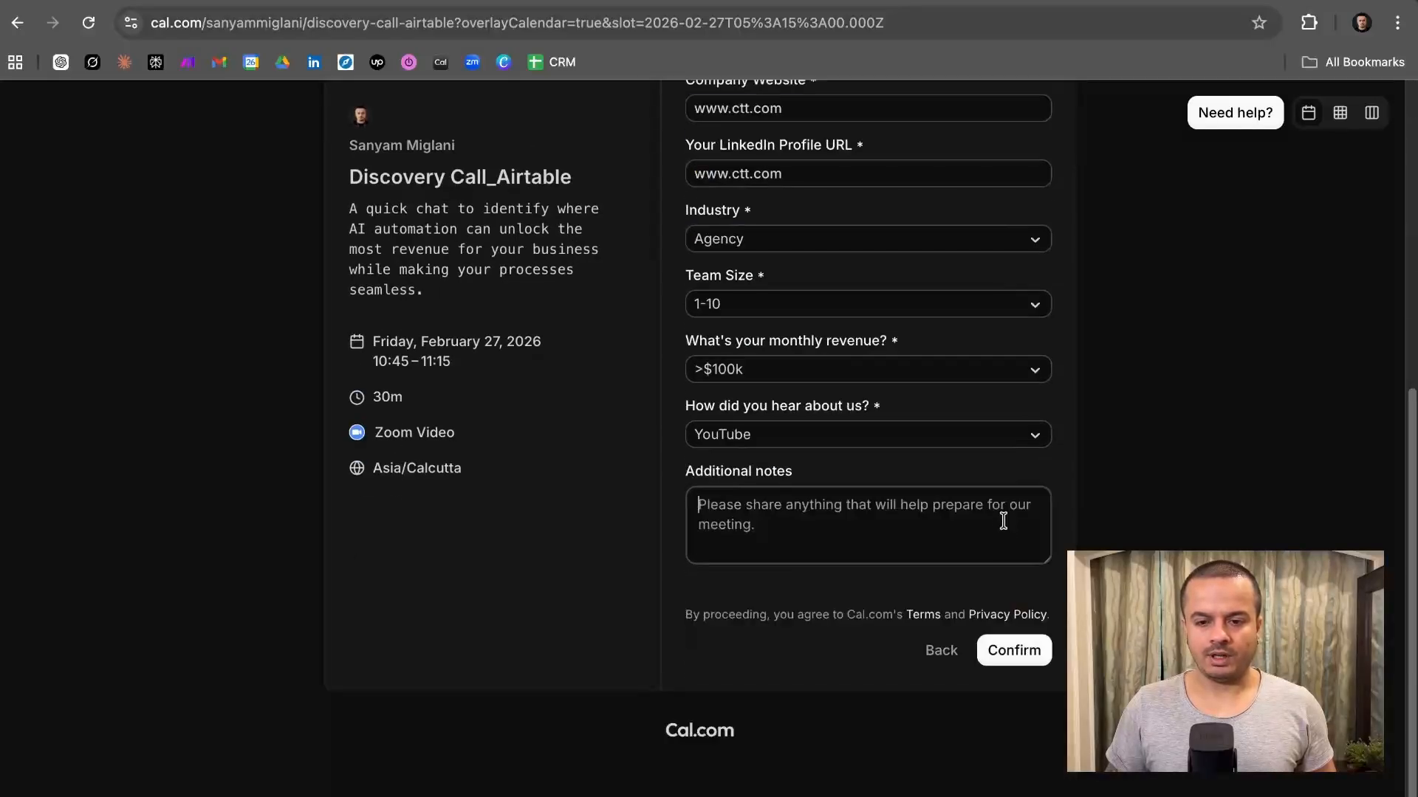
- Start a run of the Lead Capture + Notification scenario in Make.com and confirm the discovery call booking in Cal.com
{"action": "left_click", "coordinate": [550, 2]}
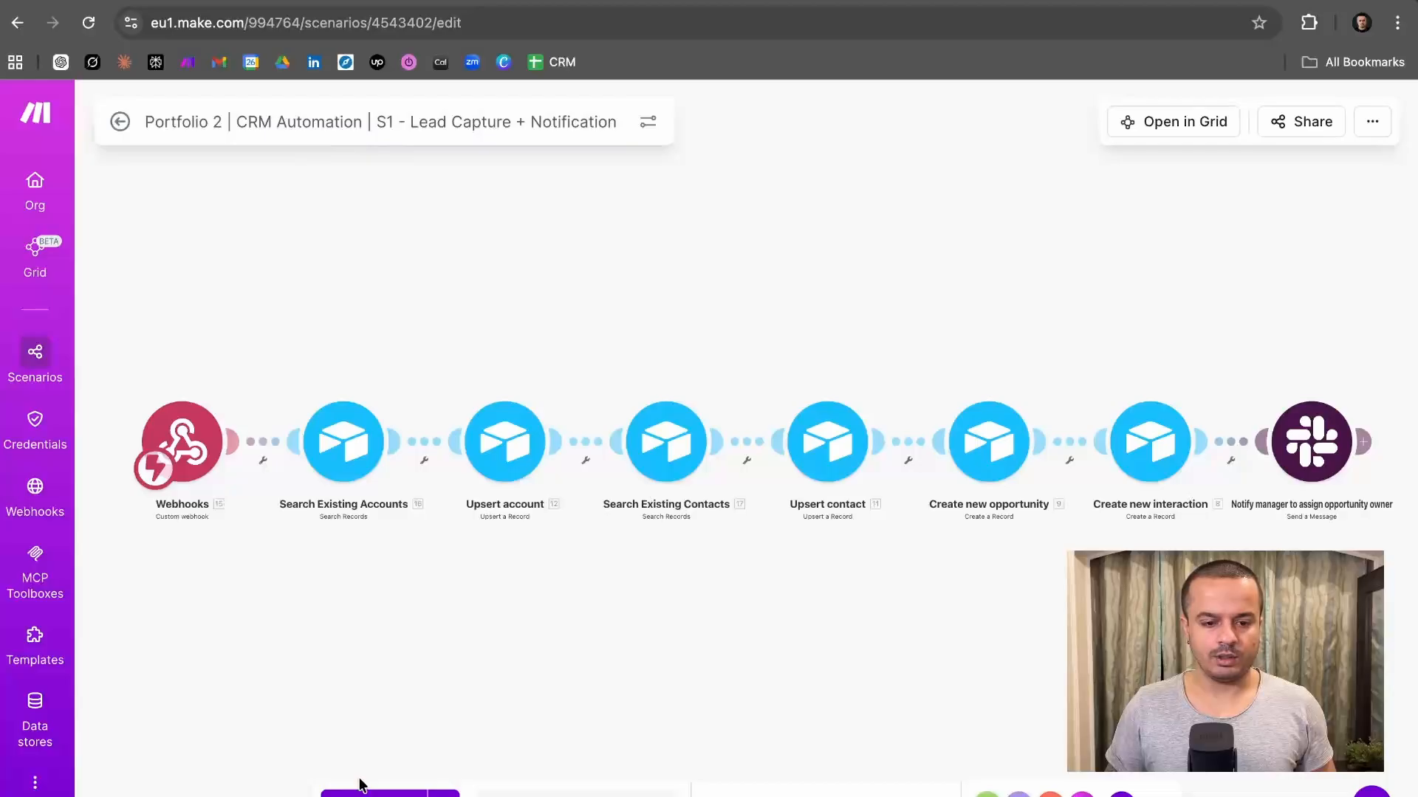
{"action": "left_click", "coordinate": [374, 795]}
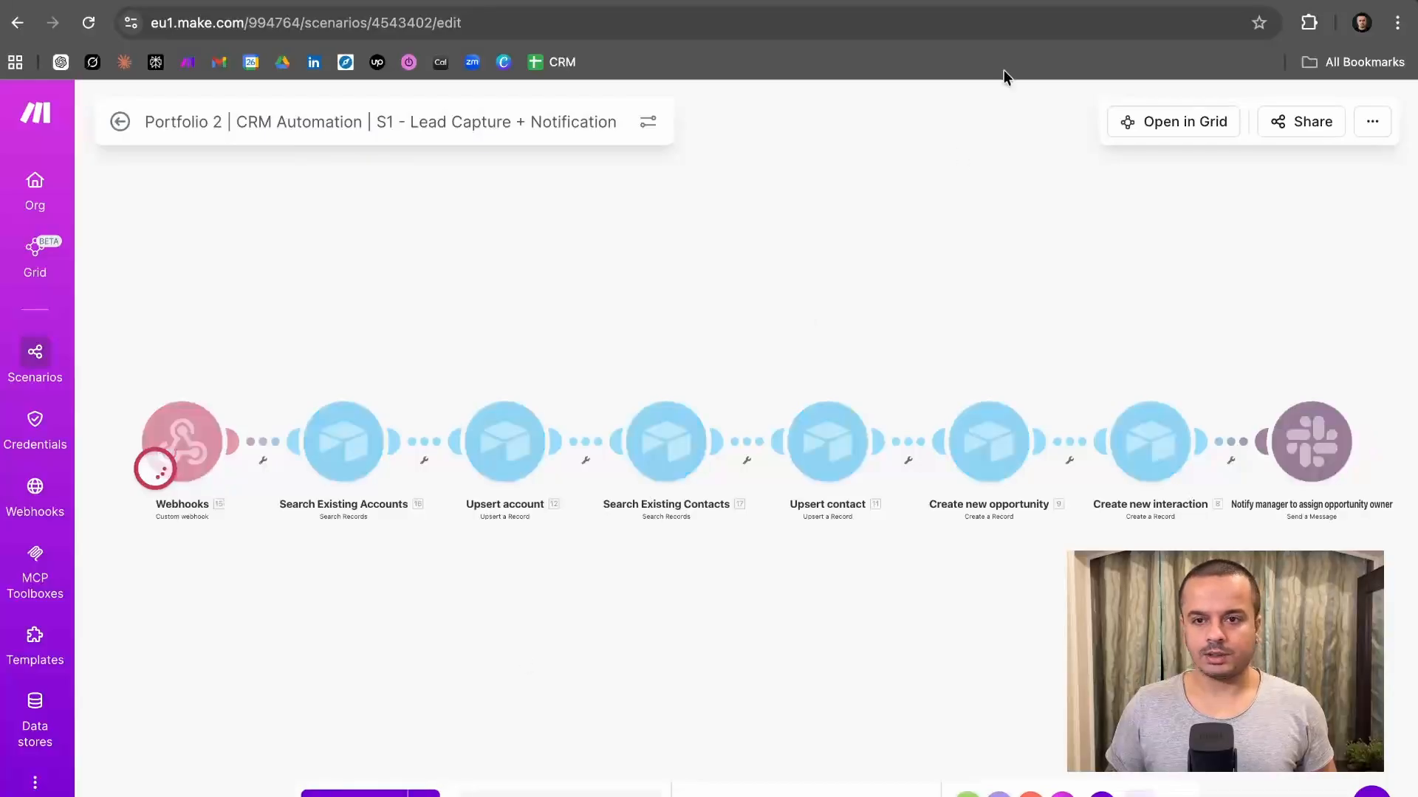
{"action": "left_click", "coordinate": [1005, 2]}
{"action": "left_click", "coordinate": [1014, 651]}
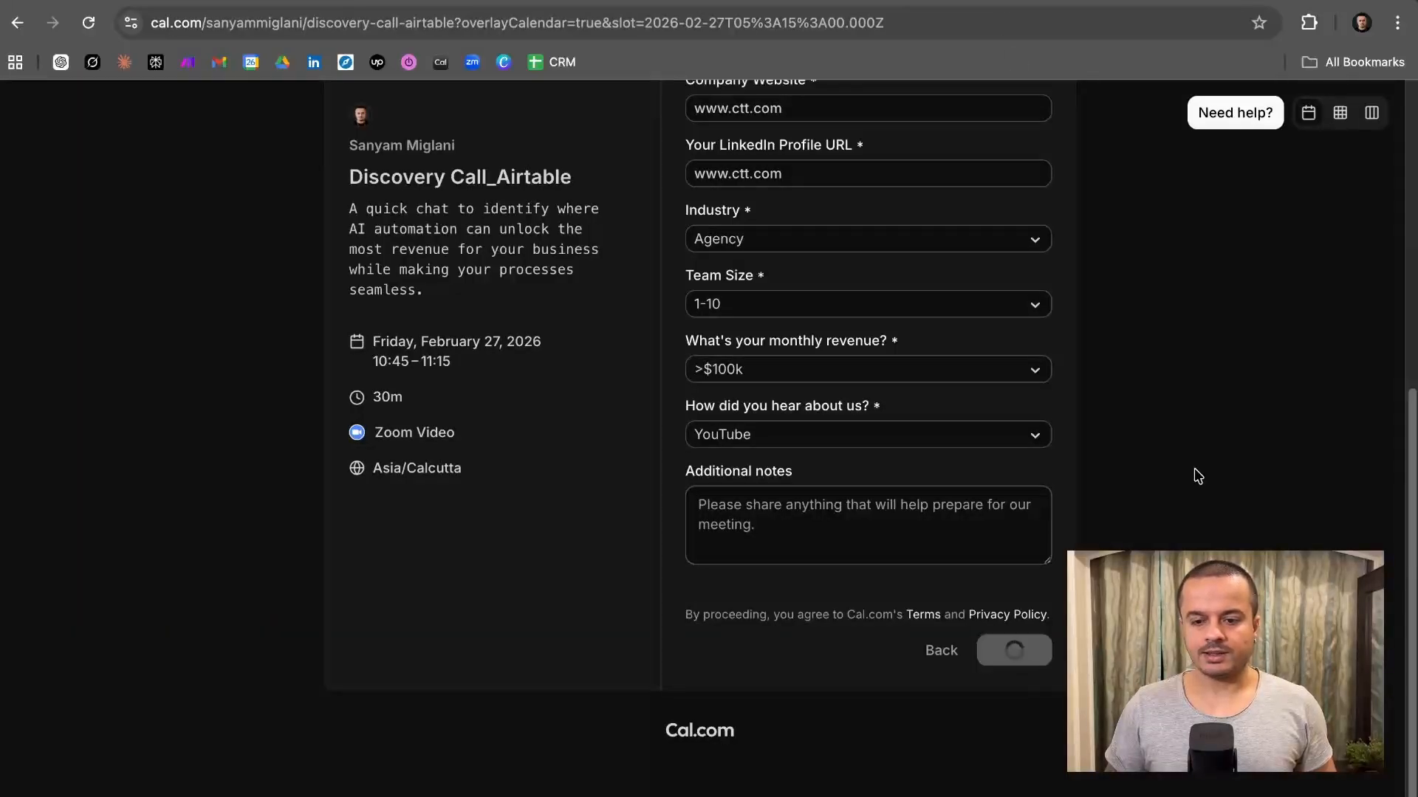
- Check the scenario run in Make.com and open the new opportunity in Airtable from the LeadBot message in Slack
{"action": "left_click", "coordinate": [574, 1]}
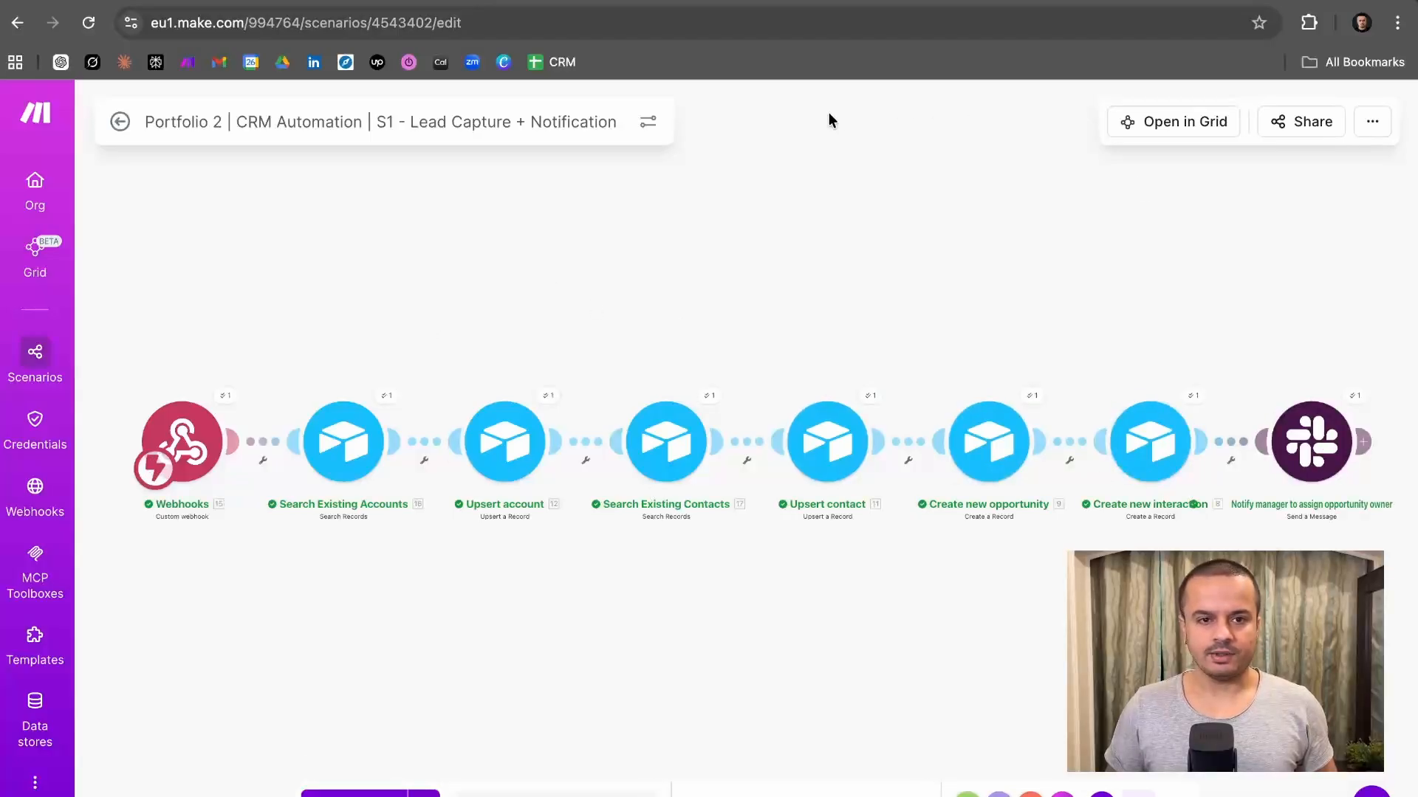
{"action": "left_click", "coordinate": [1161, 4]}
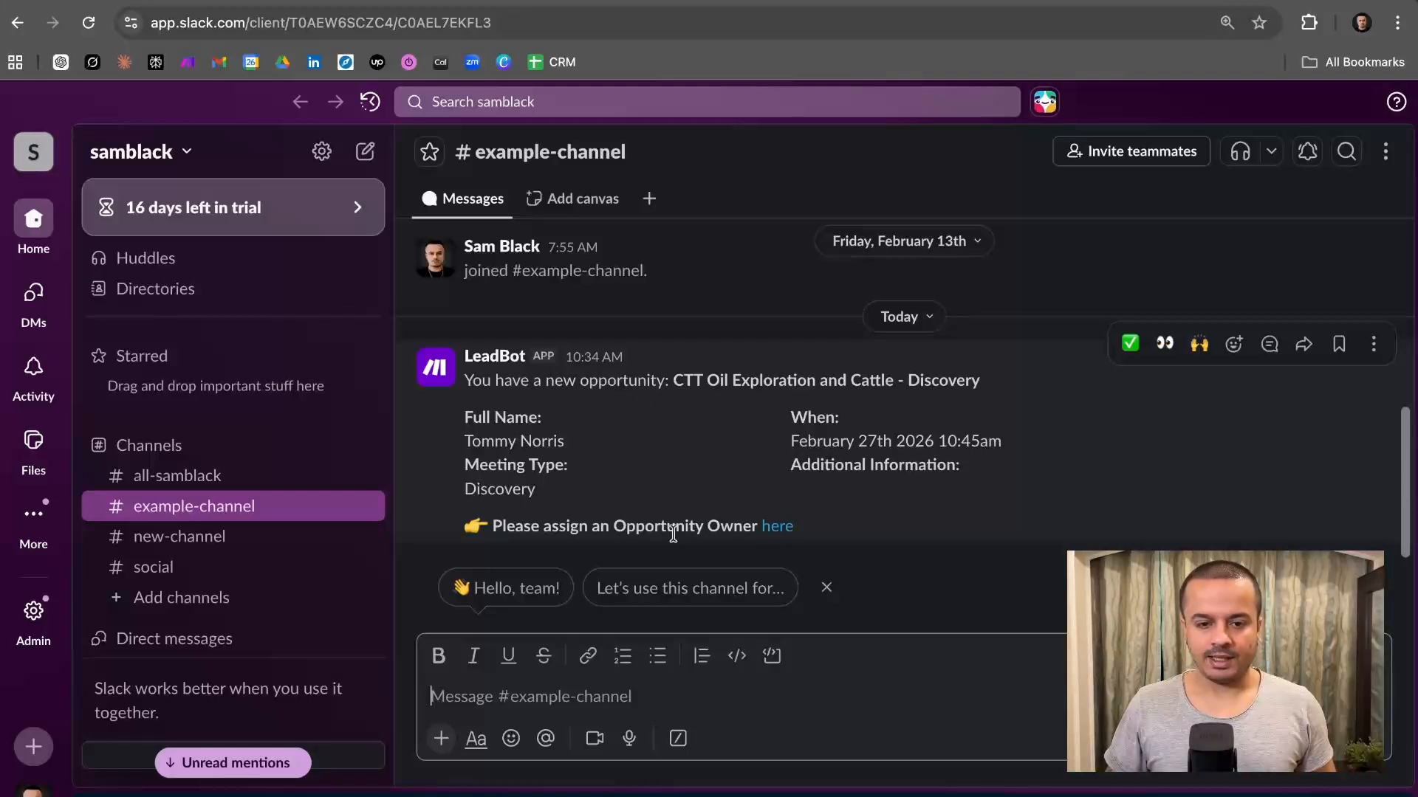
{"action": "left_click", "coordinate": [779, 528]}
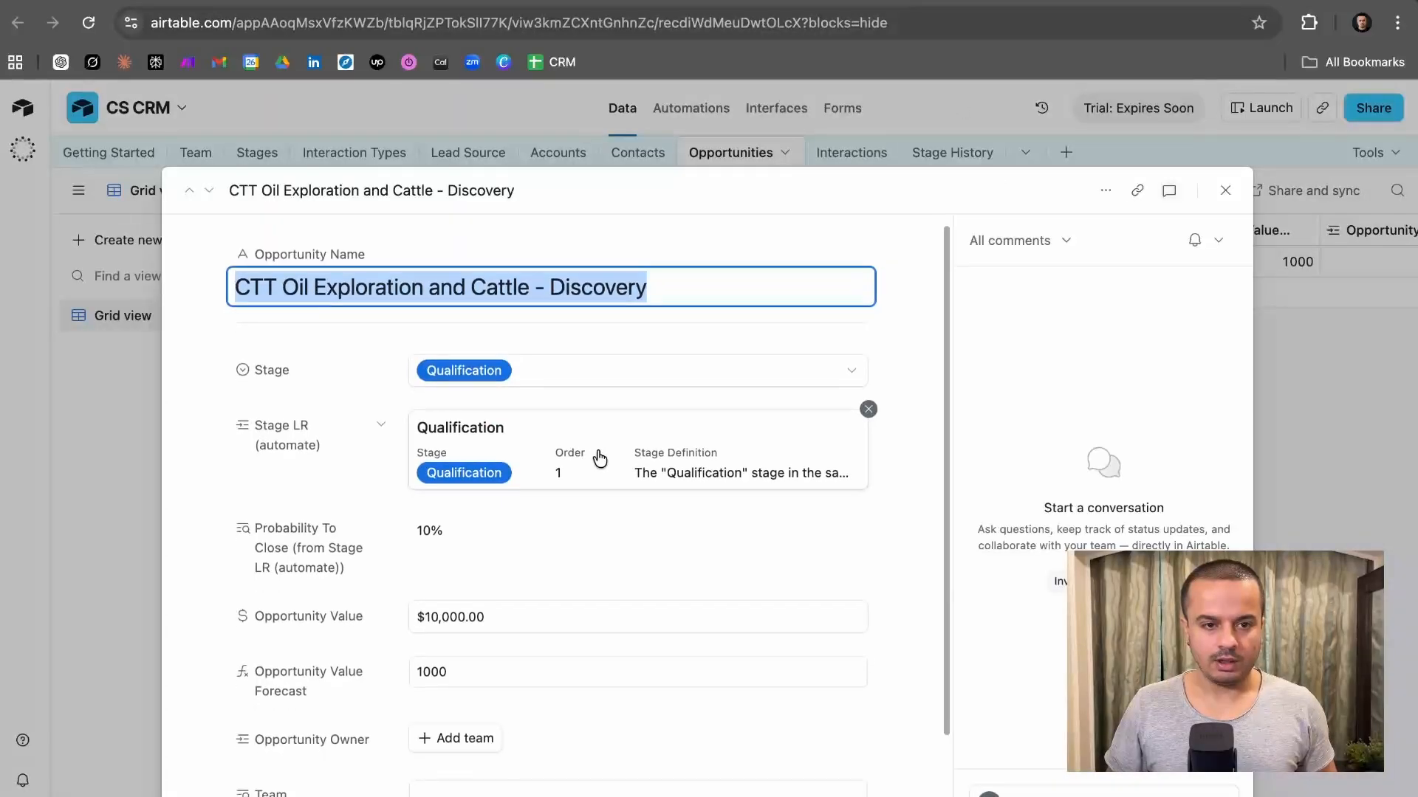
- Assign the Sales Rep as Opportunity Owner of the CTT opportunity, remove the assignment again and close the record
{"action": "scroll", "coordinate": [600, 459], "scroll_direction": "down", "scroll_amount": 2}
{"action": "left_click", "coordinate": [462, 619]}
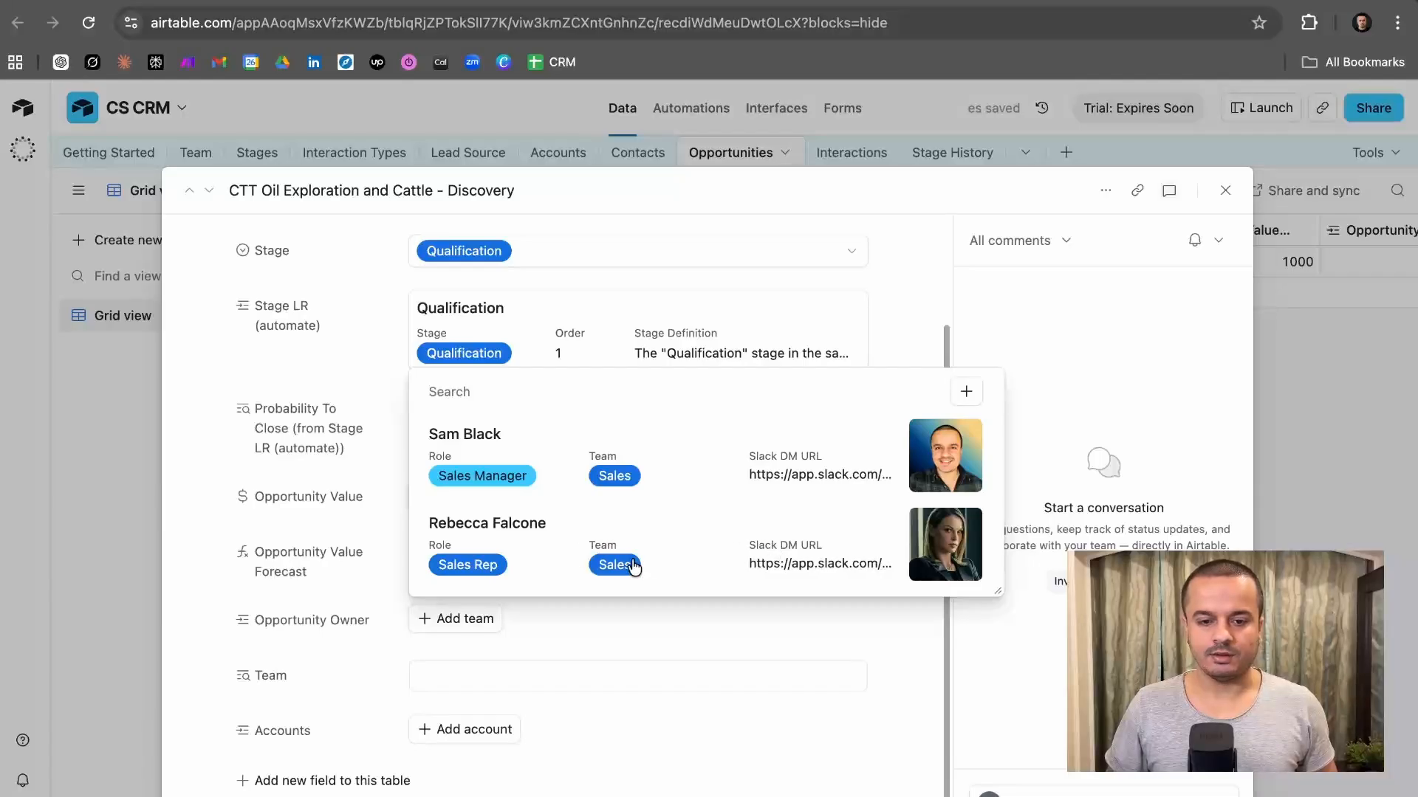
{"action": "left_click", "coordinate": [499, 545]}
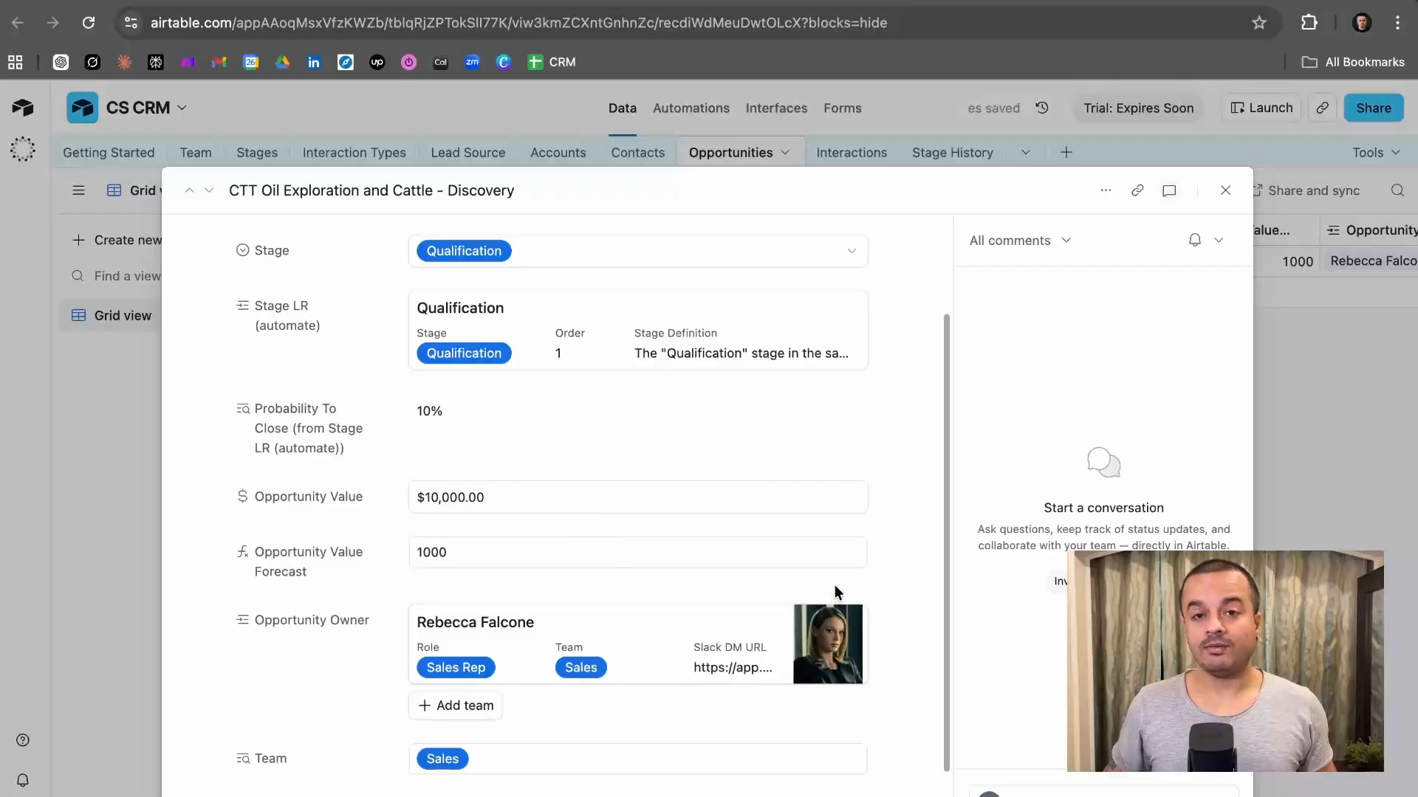
{"action": "scroll", "coordinate": [834, 587], "scroll_direction": "down", "scroll_amount": 2}
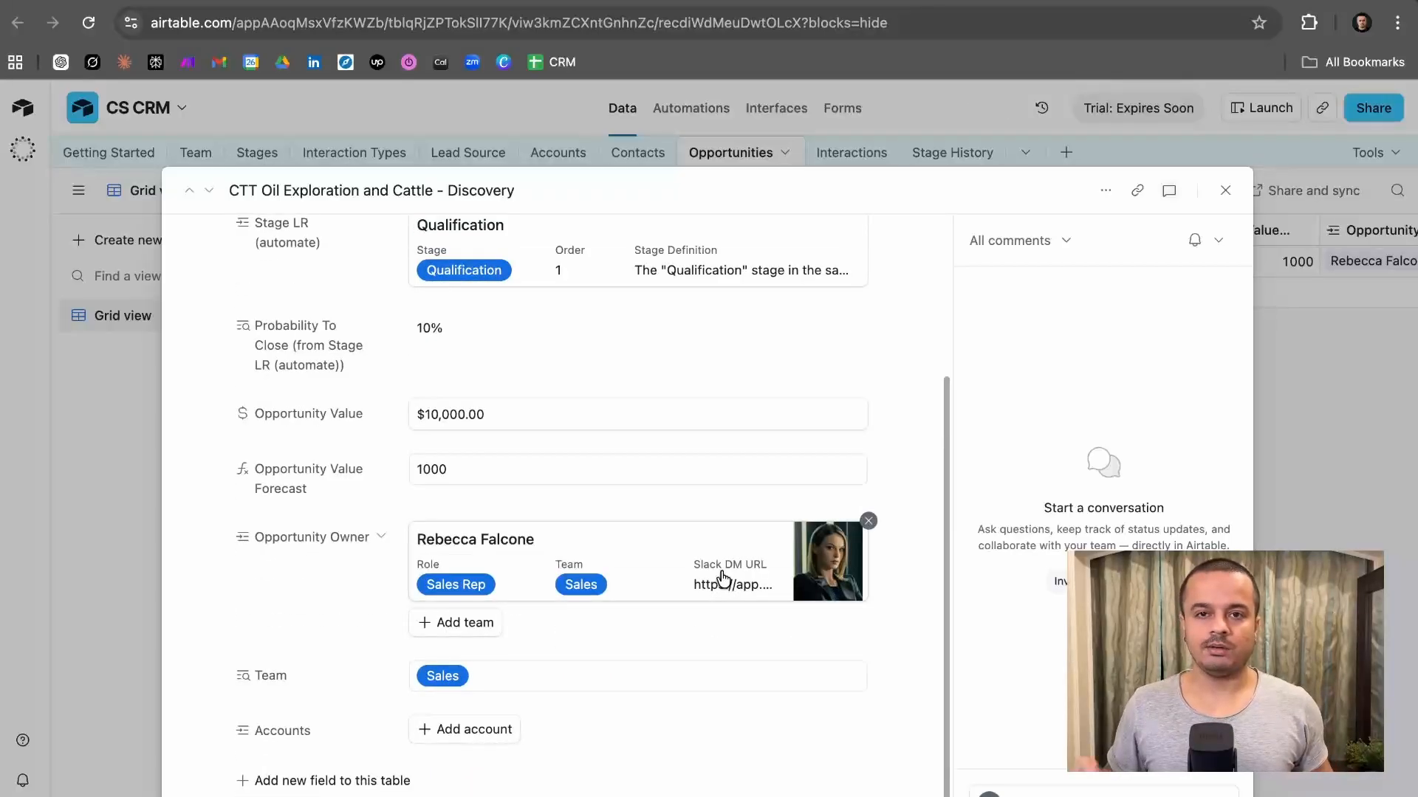
{"action": "left_click", "coordinate": [869, 521]}
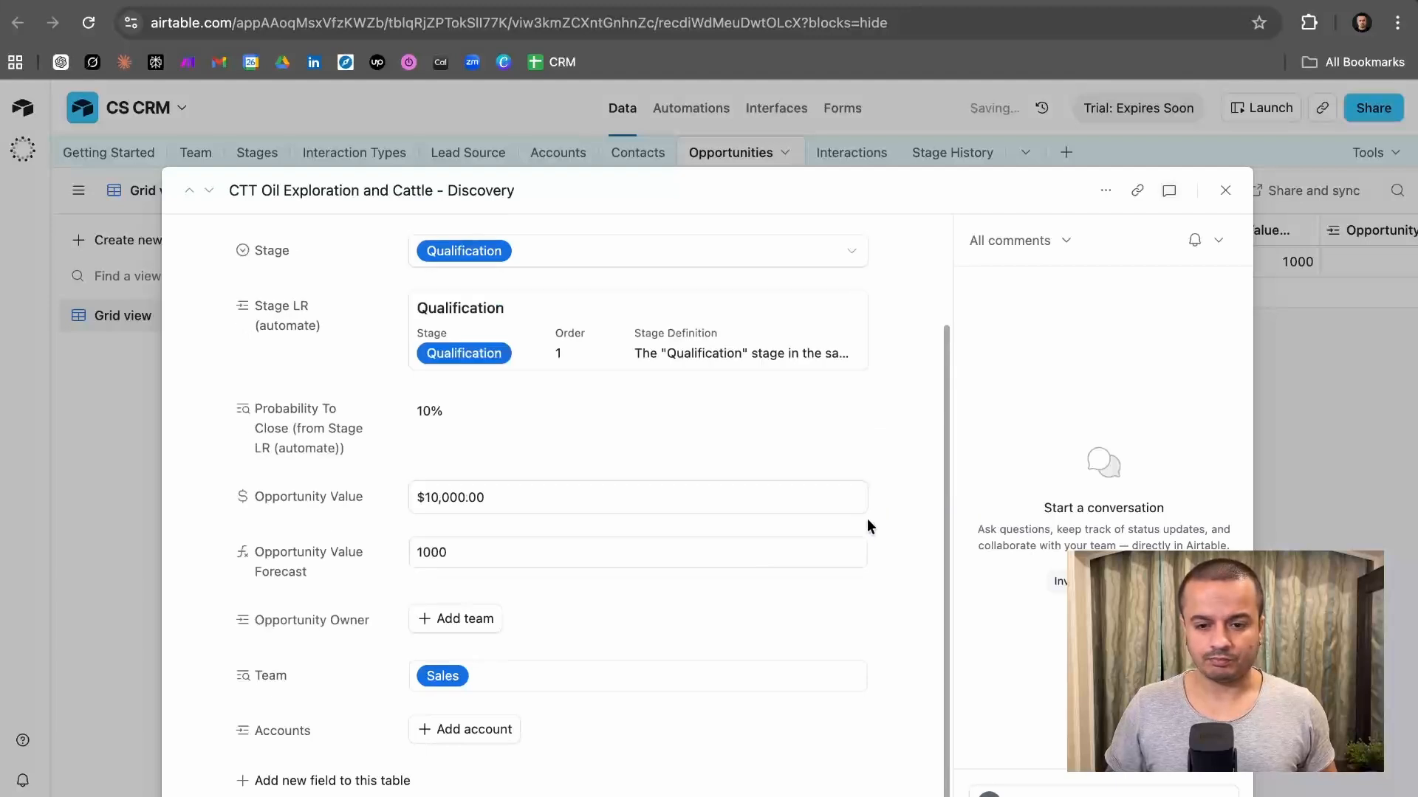
{"action": "left_click", "coordinate": [1225, 192]}
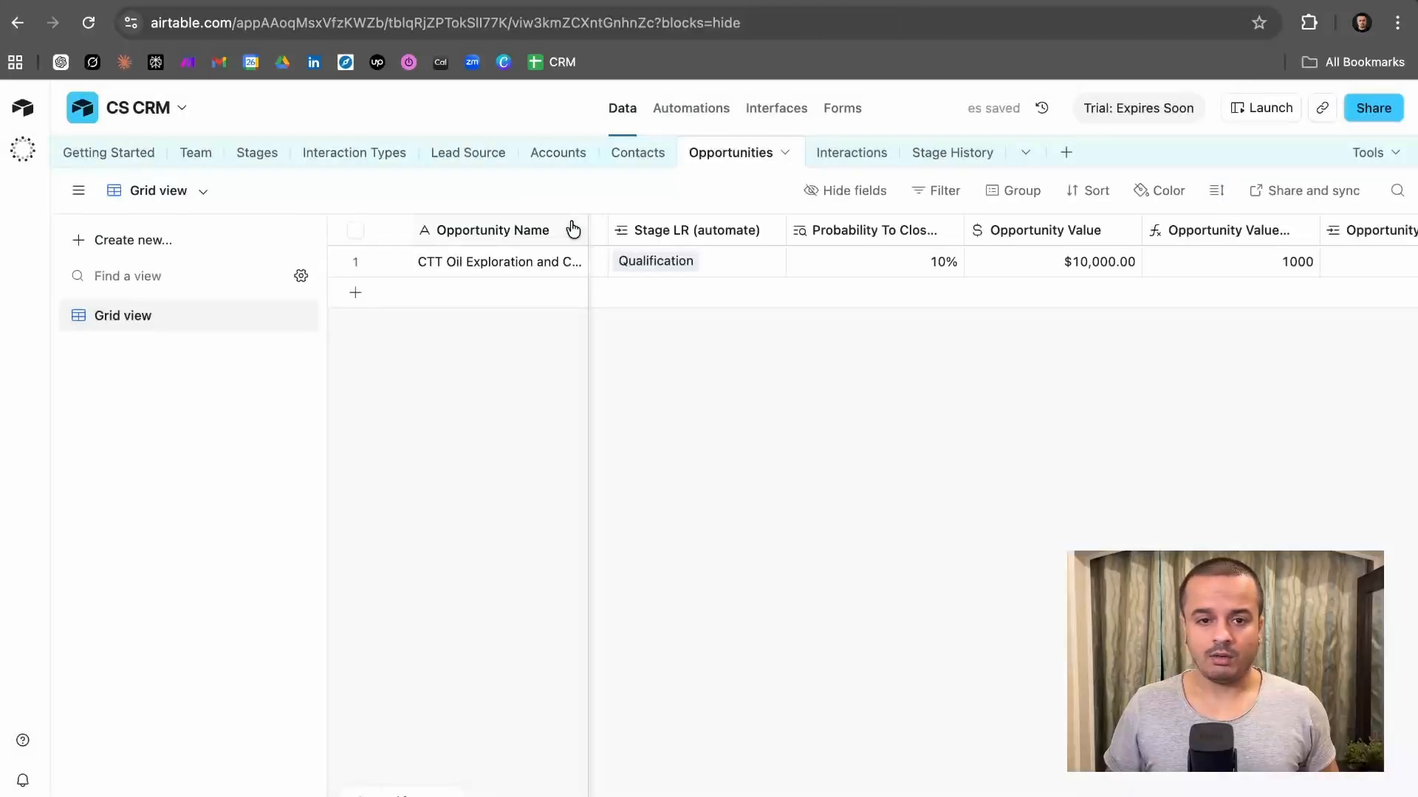
- Inspect the new records in the Accounts and Contacts tables, including monthly revenue, linked contact and lead score
{"action": "left_click", "coordinate": [530, 151]}
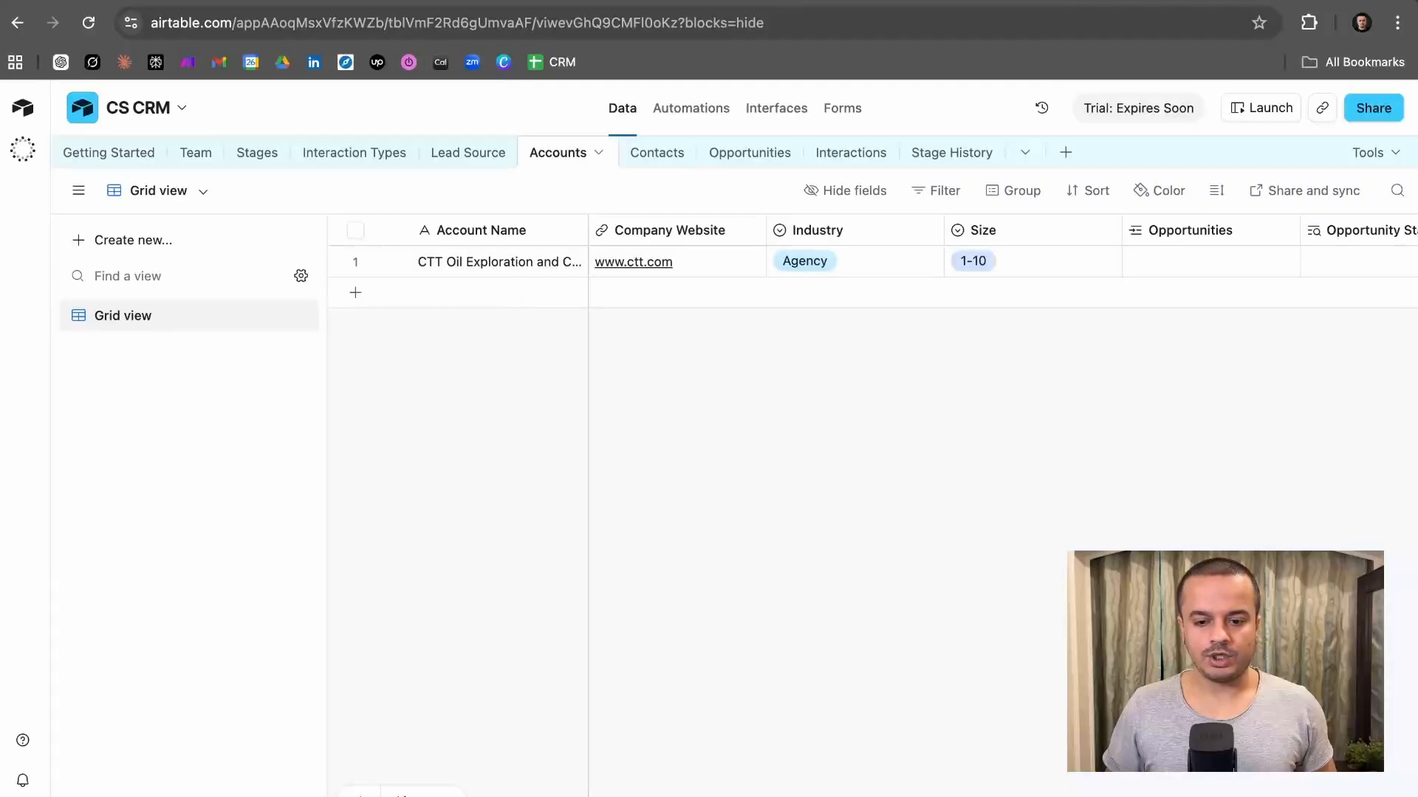
{"action": "left_click", "coordinate": [1056, 795]}
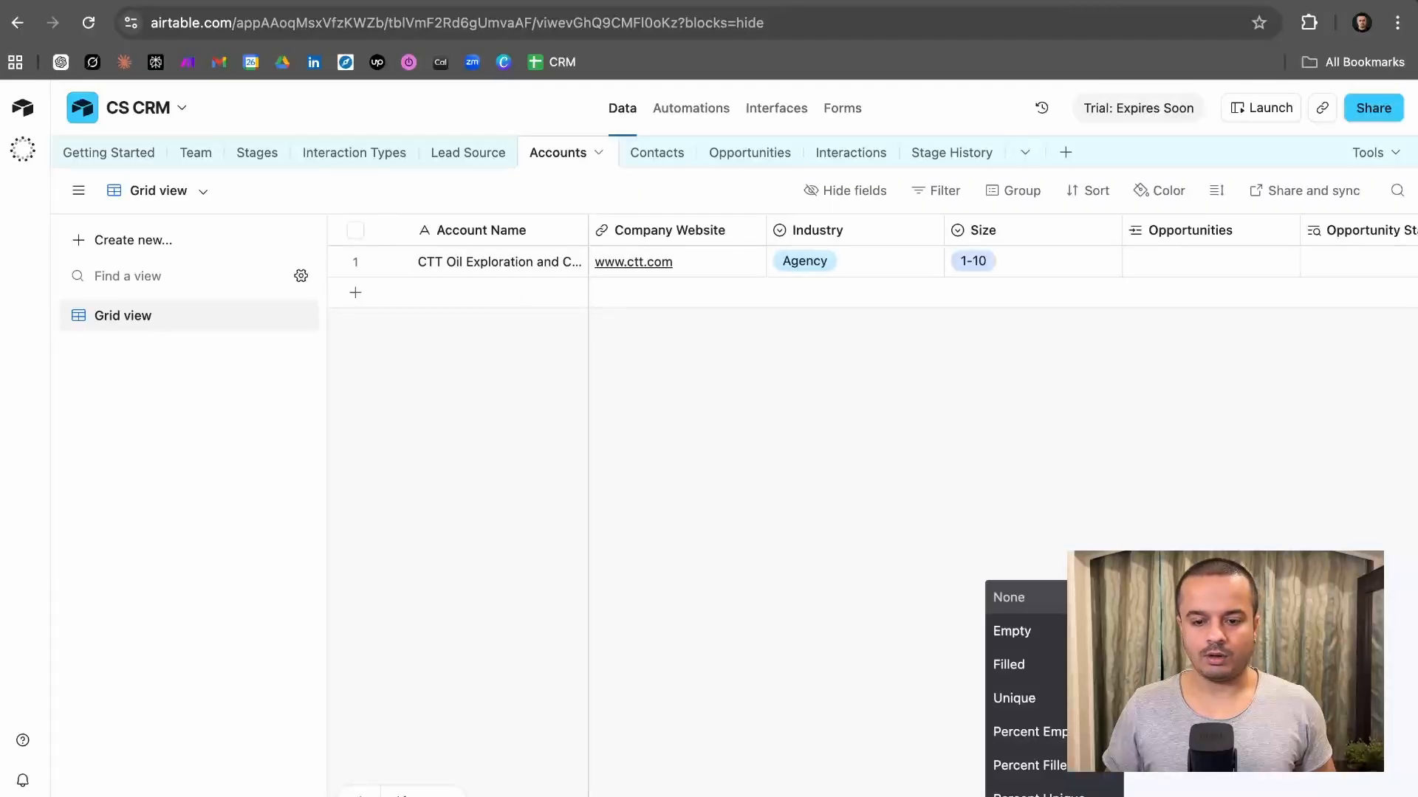
{"action": "scroll", "coordinate": [1003, 505], "scroll_direction": "right", "scroll_amount": 10}
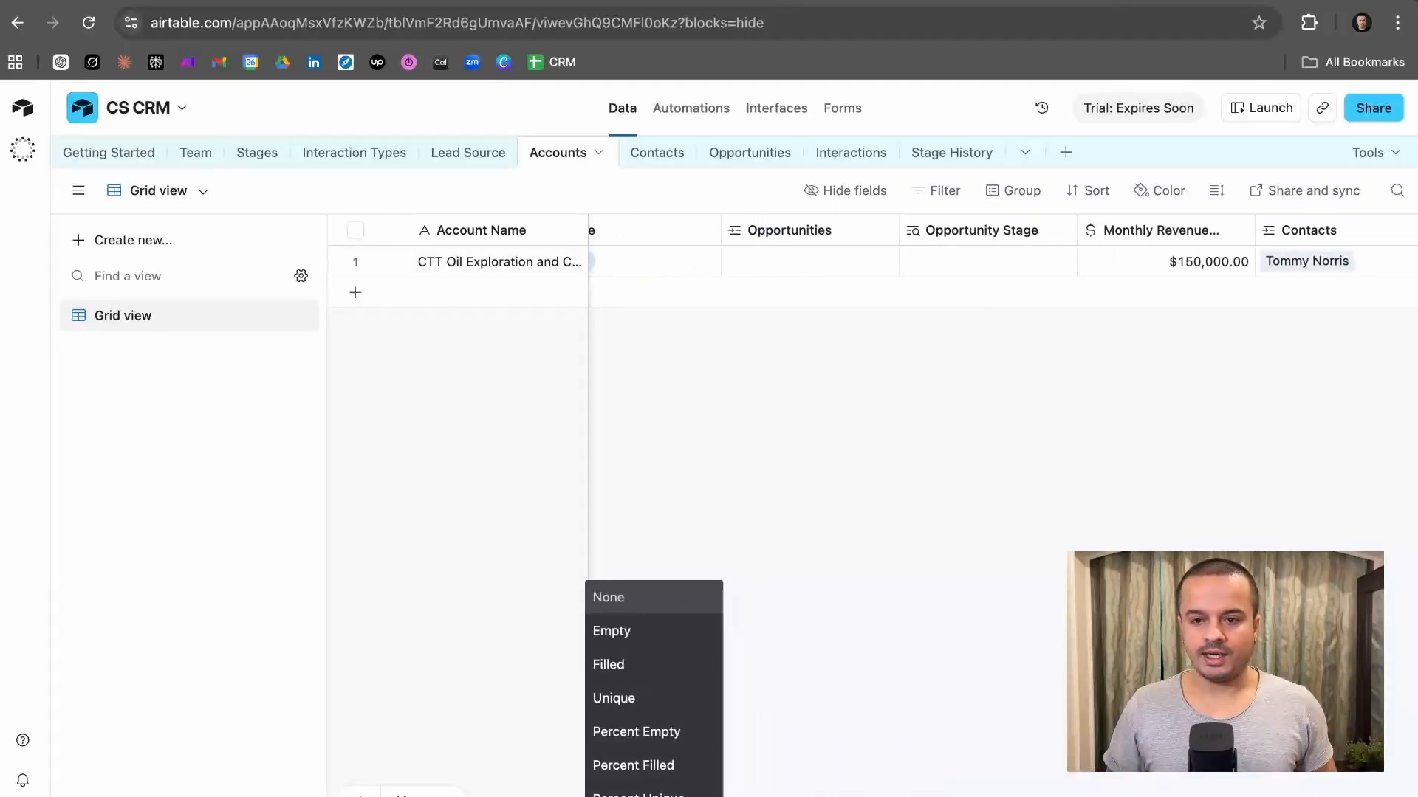
{"action": "left_click", "coordinate": [1072, 775]}
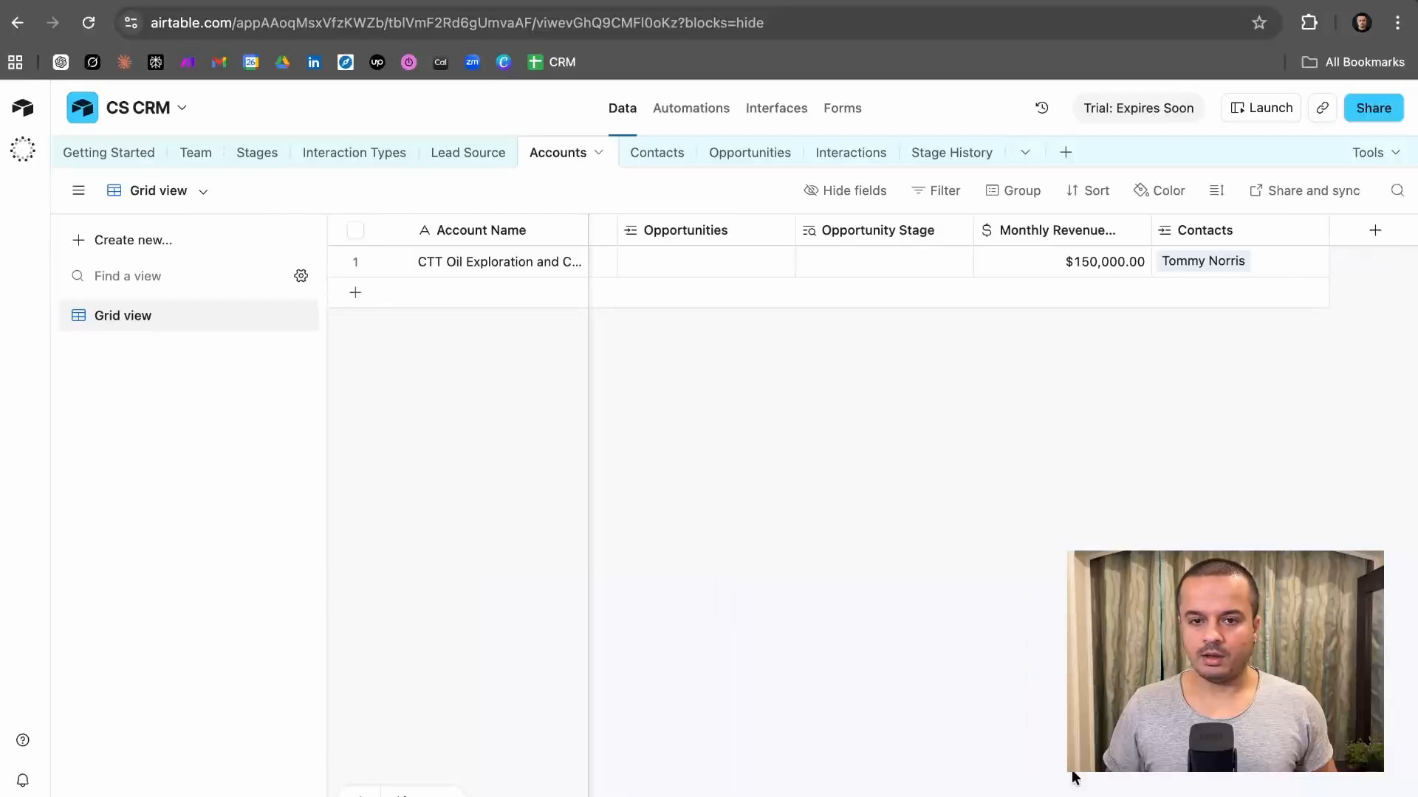
{"action": "left_click", "coordinate": [663, 150]}
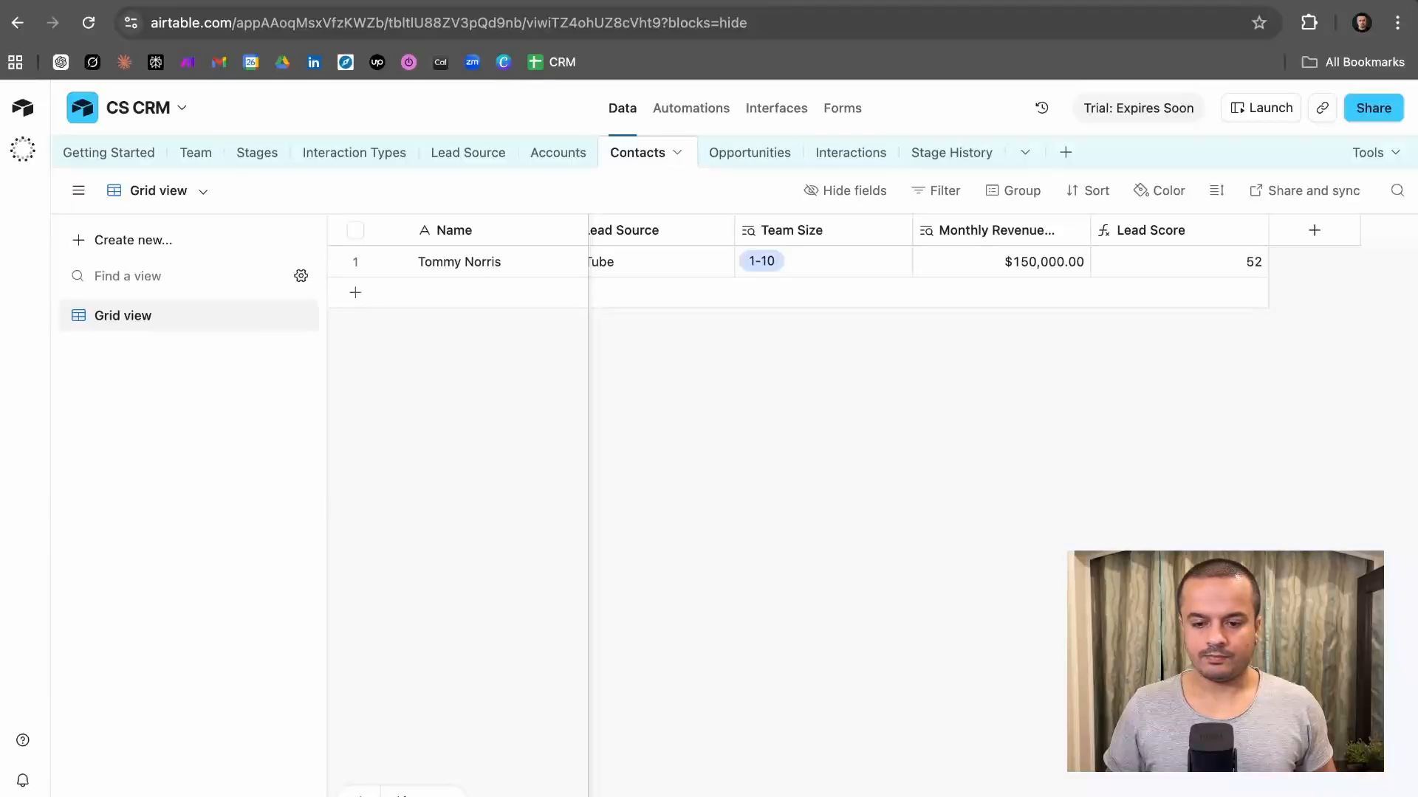
{"action": "scroll", "coordinate": [986, 410], "scroll_direction": "left", "scroll_amount": 10}
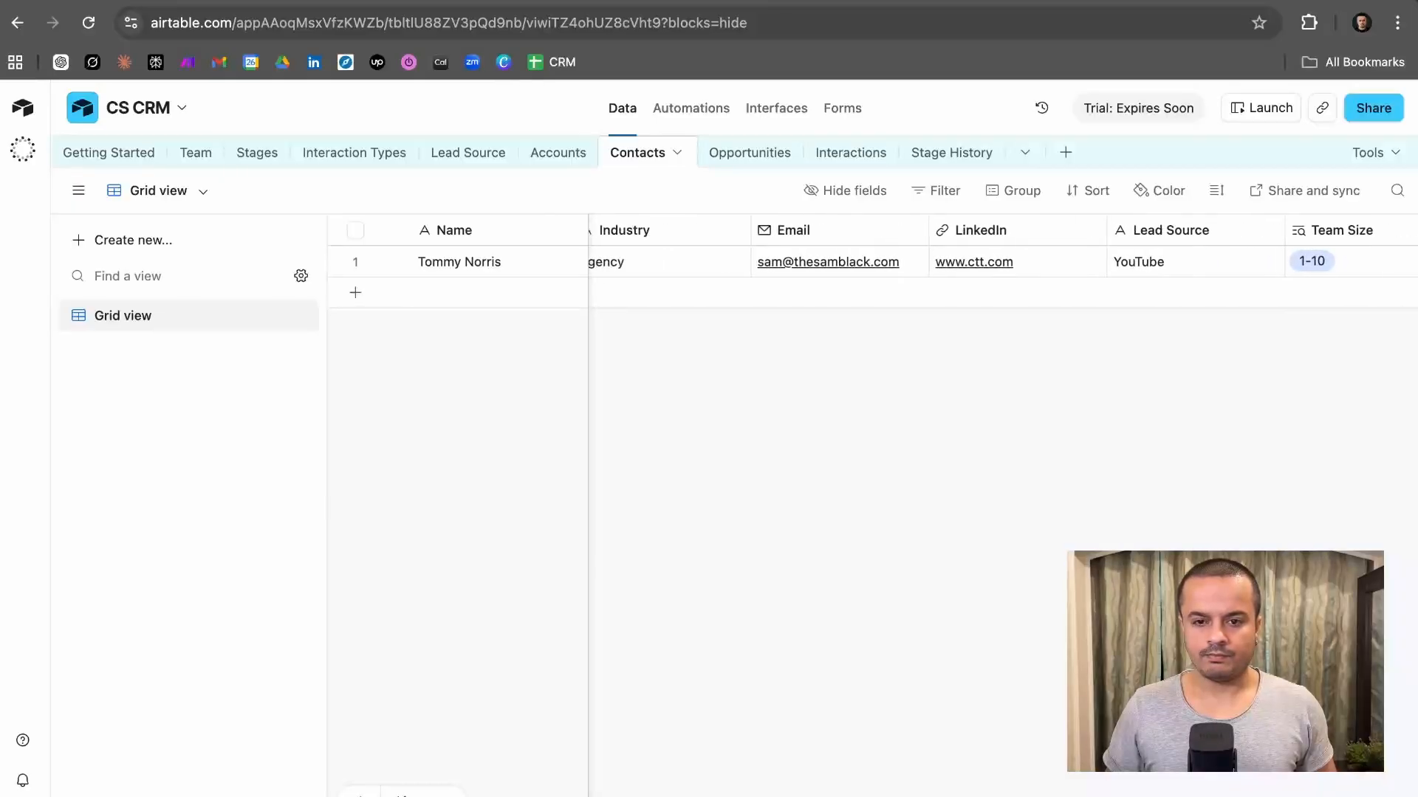
{"action": "scroll", "coordinate": [1192, 488], "scroll_direction": "right", "scroll_amount": 10}
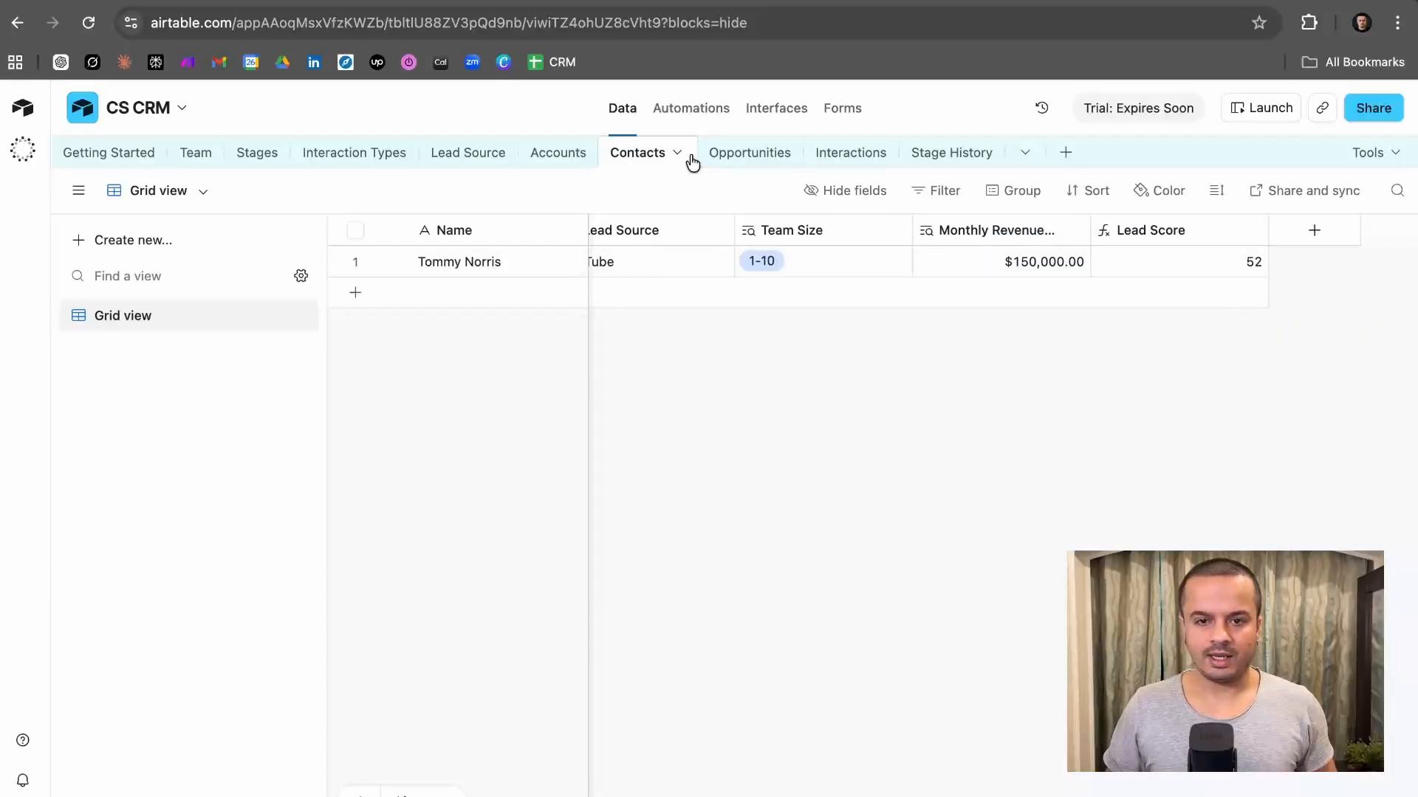
- Examine the new opportunity's stage, value and owner fields and the discovery call logged in the Interactions table
{"action": "left_click", "coordinate": [748, 153]}
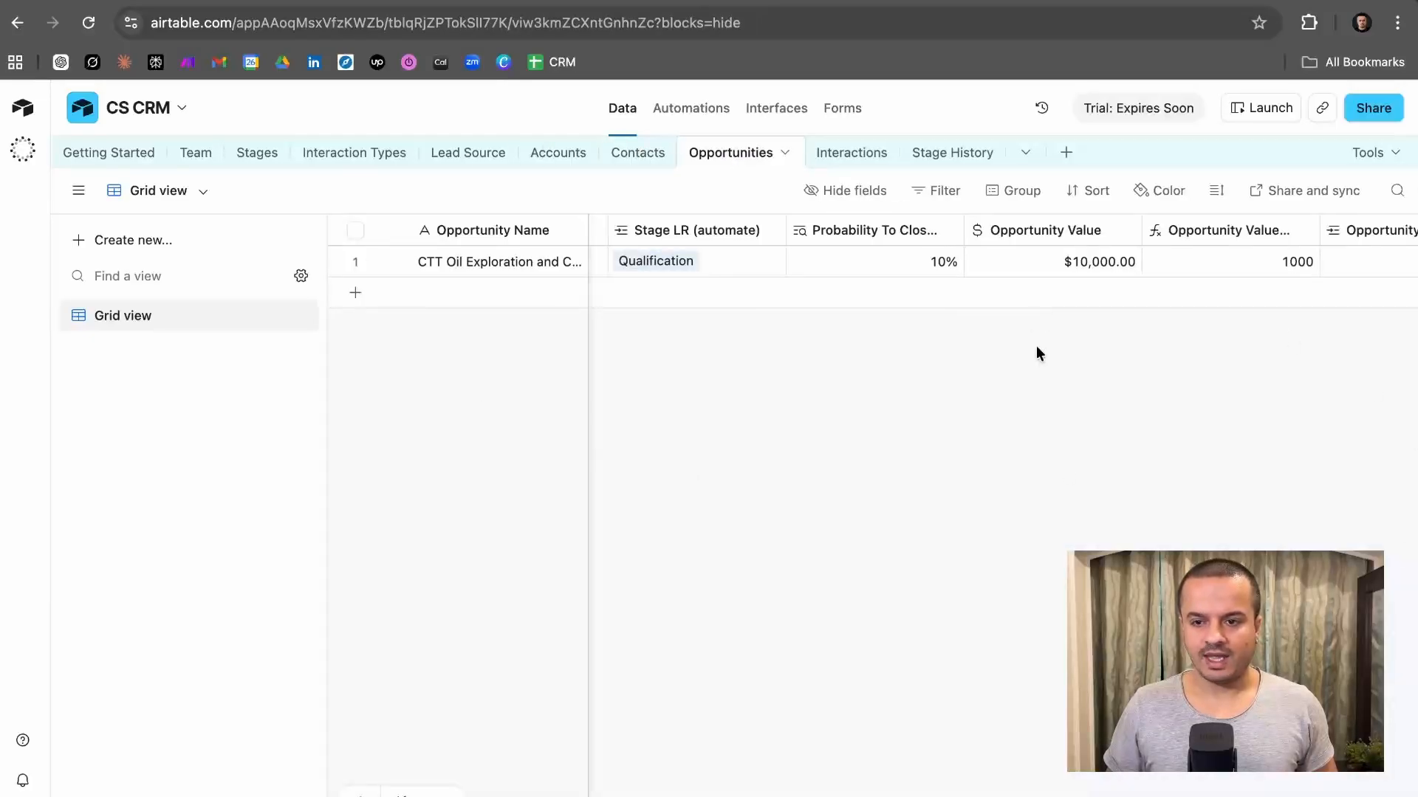
{"action": "scroll", "coordinate": [1202, 405], "scroll_direction": "right", "scroll_amount": 5}
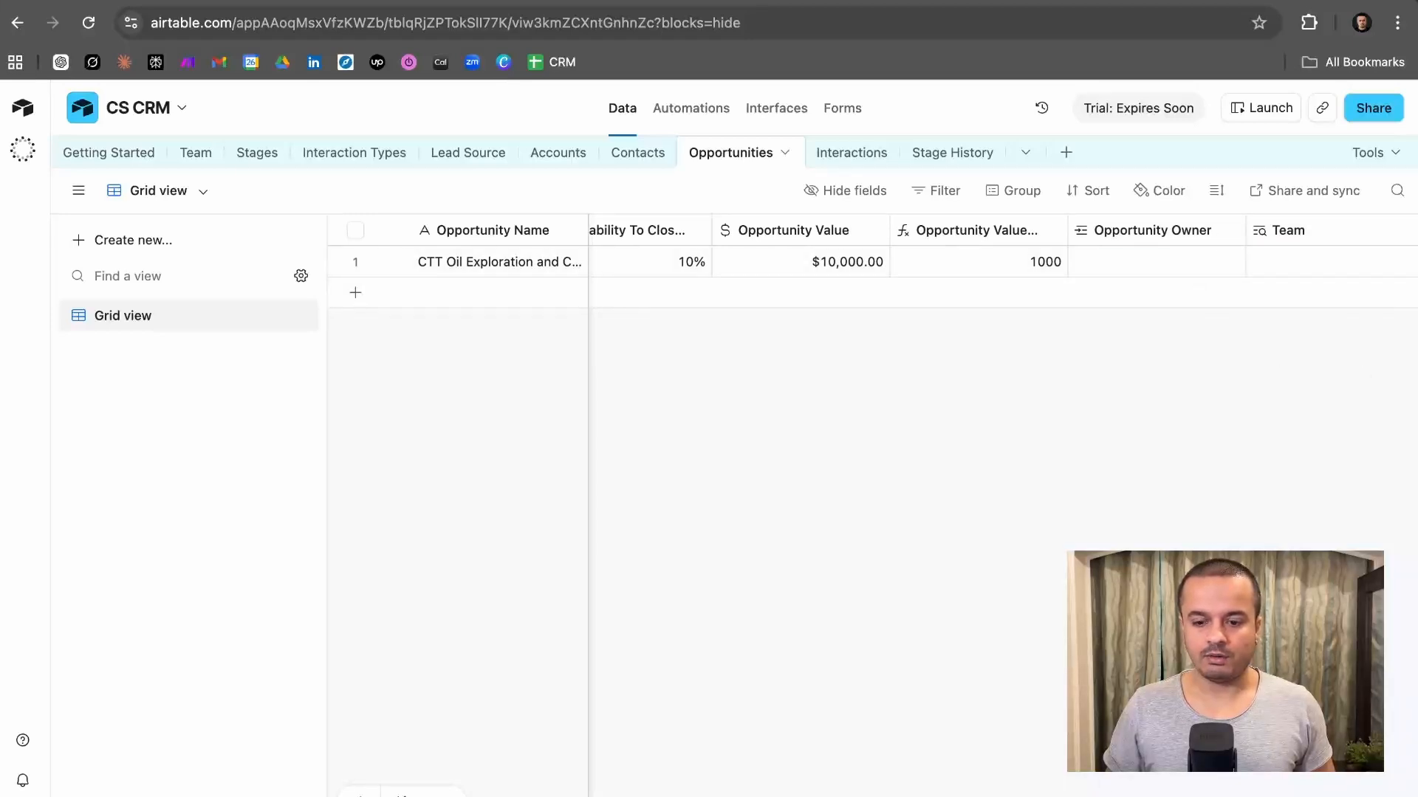
{"action": "scroll", "coordinate": [1002, 408], "scroll_direction": "left", "scroll_amount": 5}
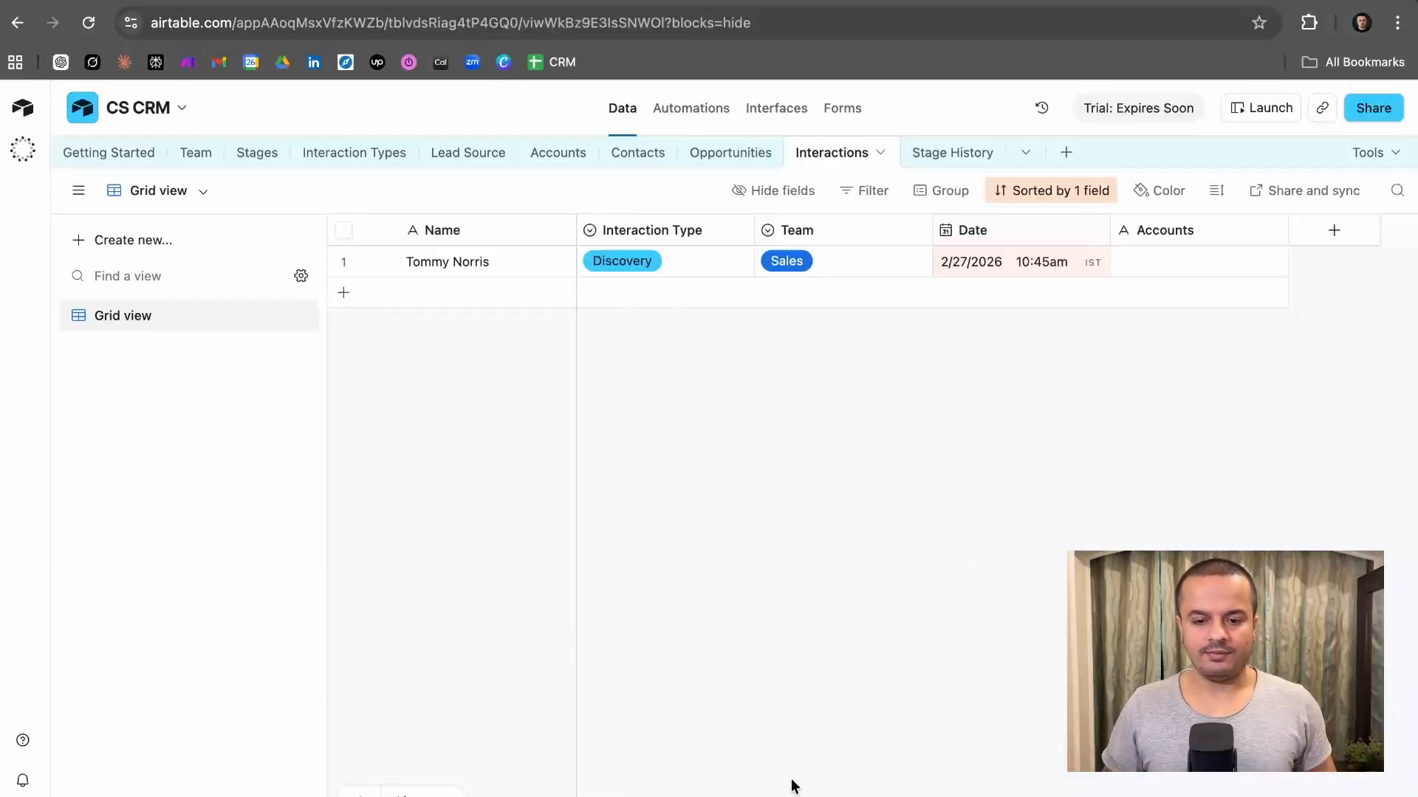
{"action": "scroll", "coordinate": [1034, 332], "scroll_direction": "right", "scroll_amount": 1}
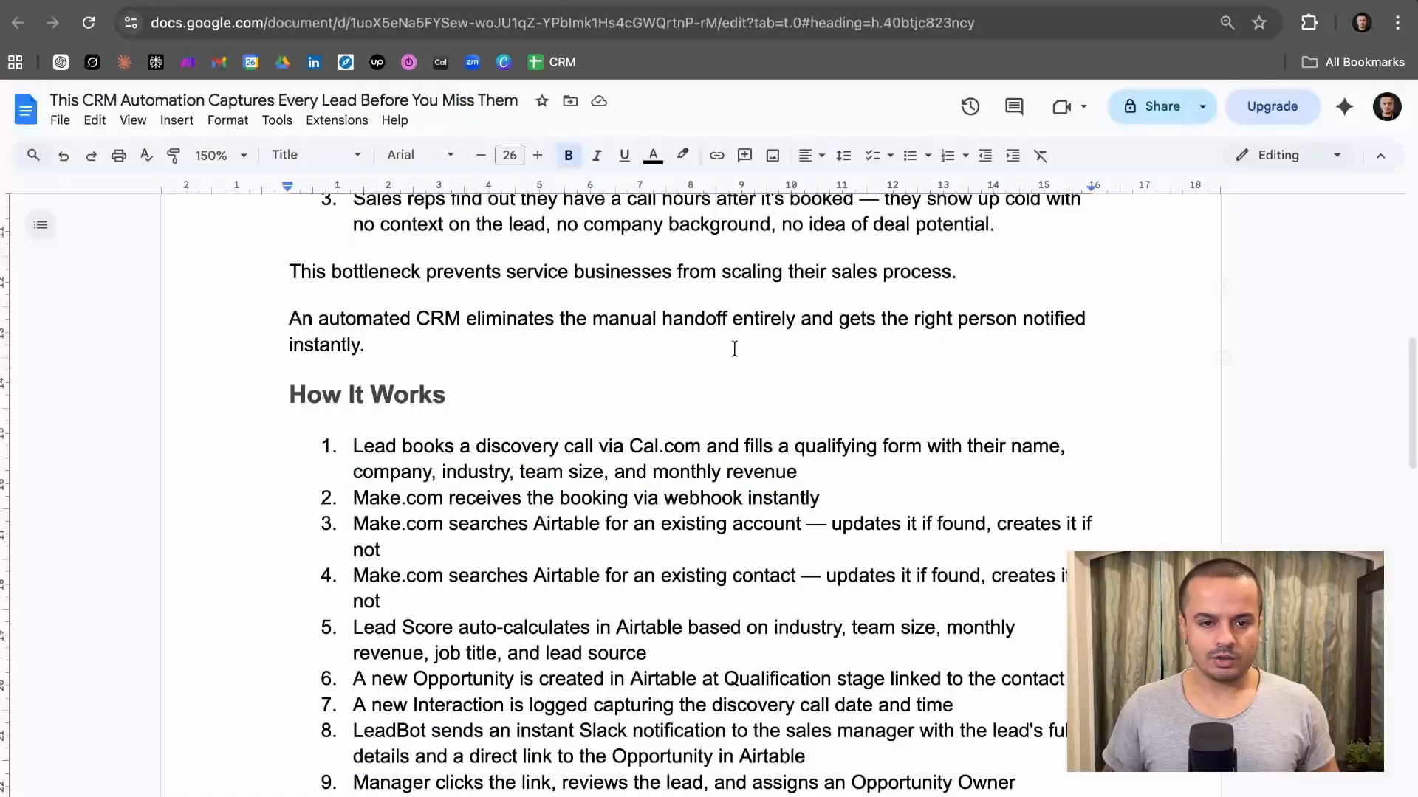
- Read the Google Docs summary of the CRM automation from How It Works through The Result
{"action": "scroll", "coordinate": [733, 348], "scroll_direction": "down", "scroll_amount": 10}
{"action": "scroll", "coordinate": [733, 348], "scroll_direction": "down", "scroll_amount": 3}
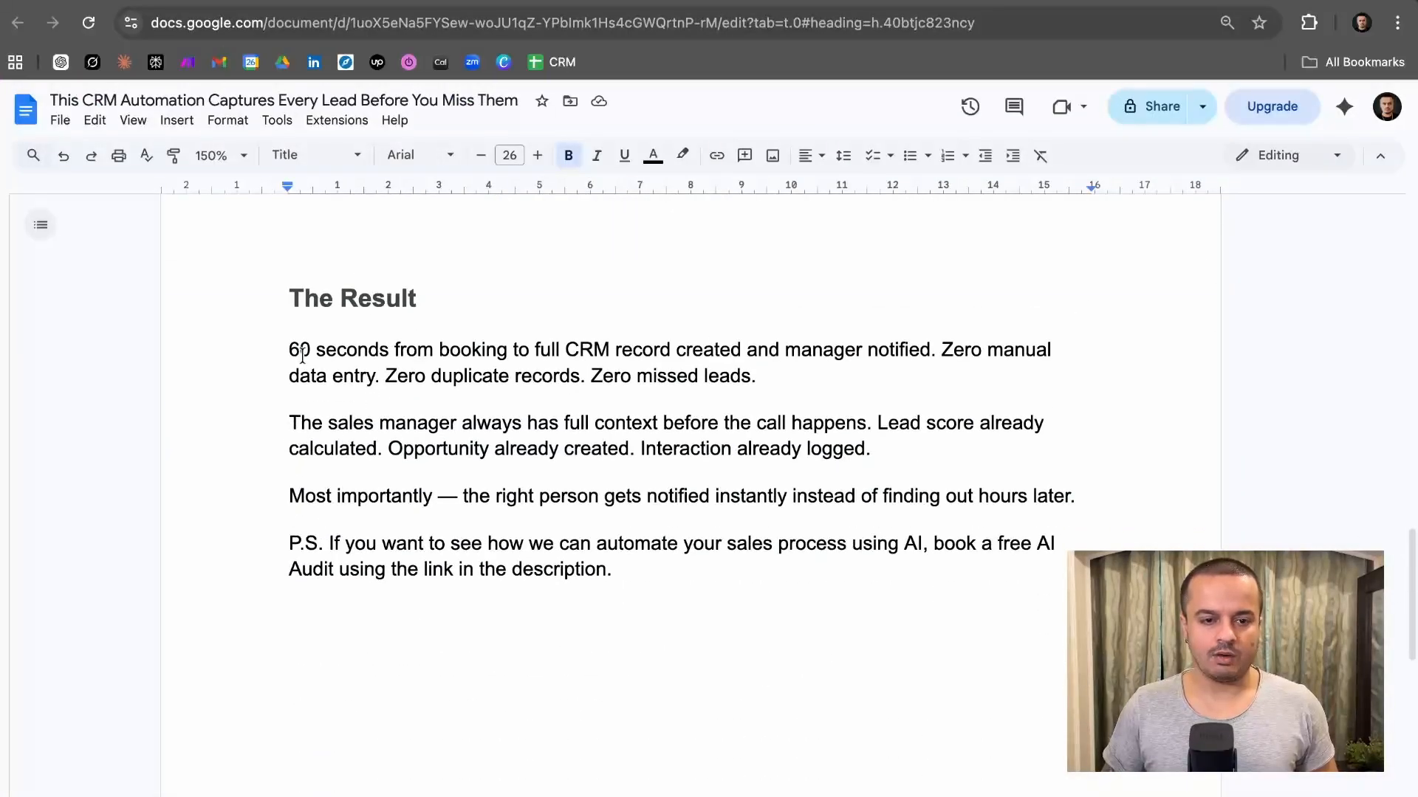
{"action": "left_click", "coordinate": [739, 377]}
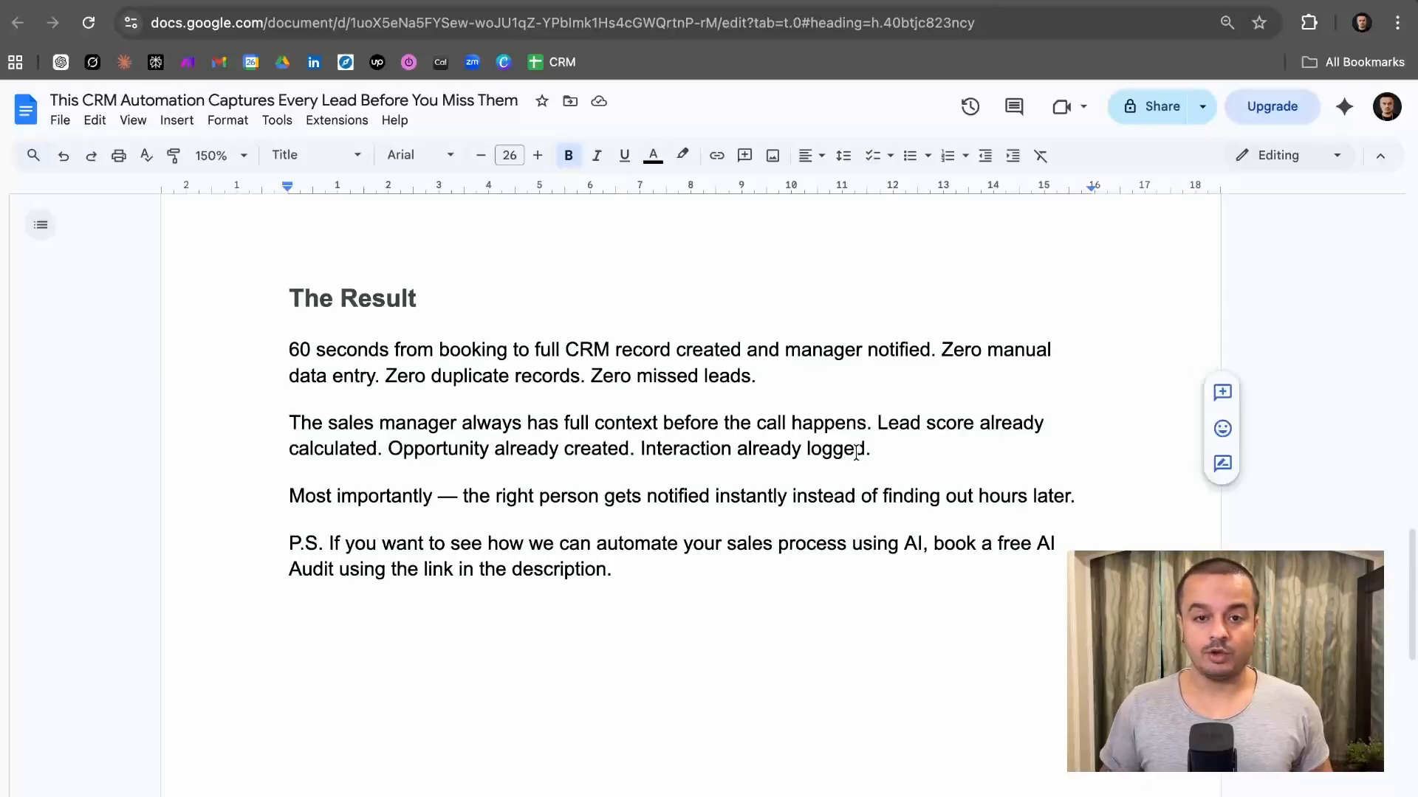
- Return to the Airtable CS CRM base and recap the Accounts, Contacts, Opportunities and Interactions tables
{"action": "left_click", "coordinate": [866, 4]}
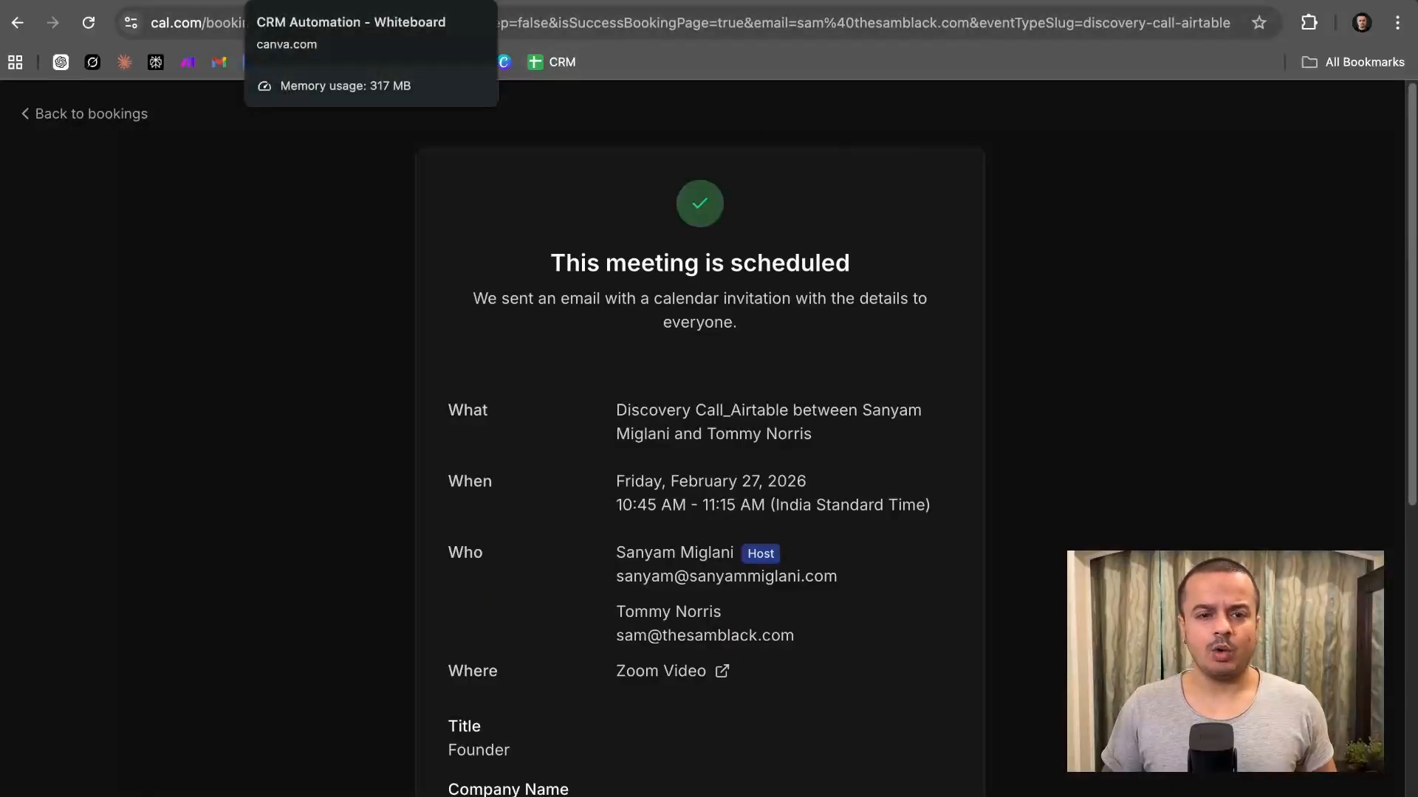
{"action": "left_click", "coordinate": [443, 3]}
{"action": "left_click", "coordinate": [632, 2]}
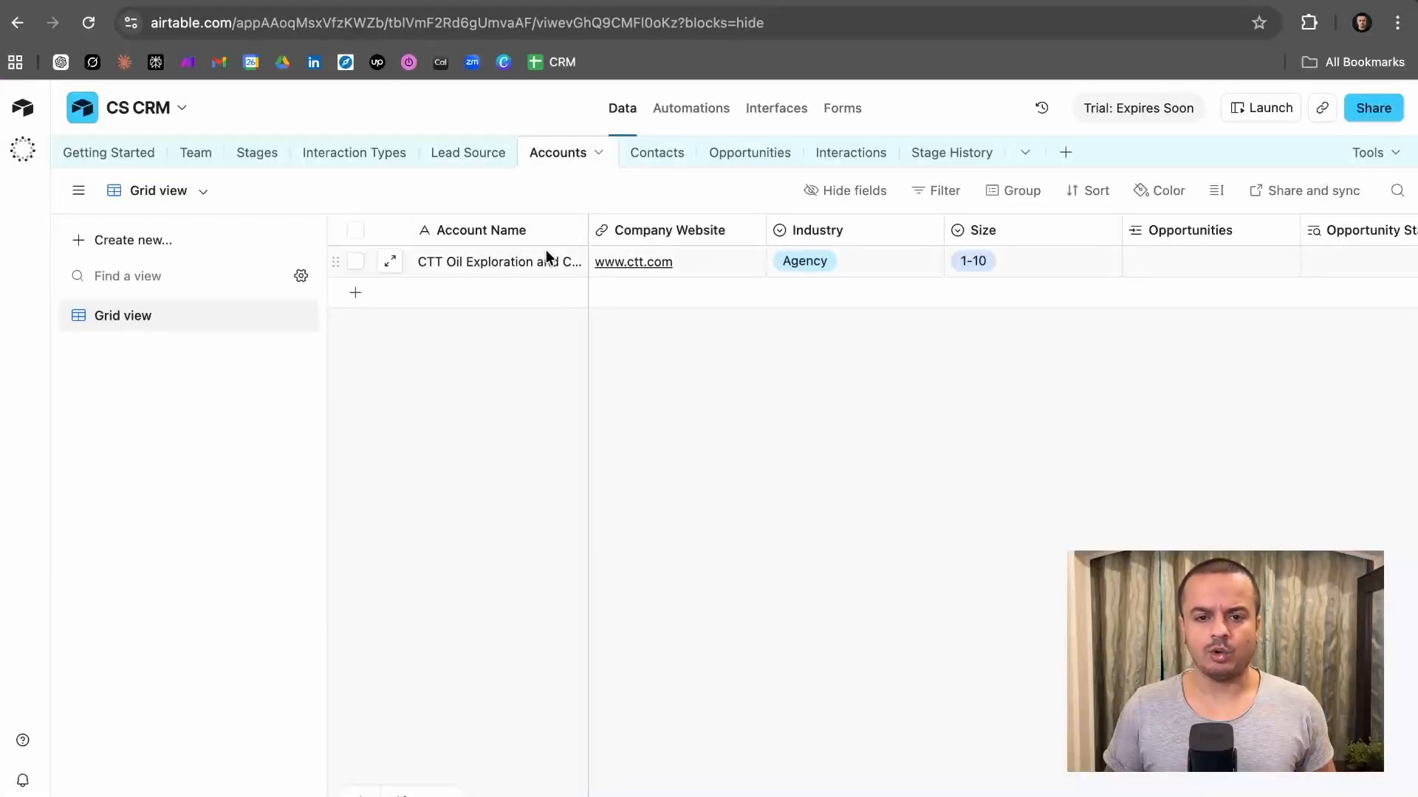
{"action": "left_click", "coordinate": [653, 152]}
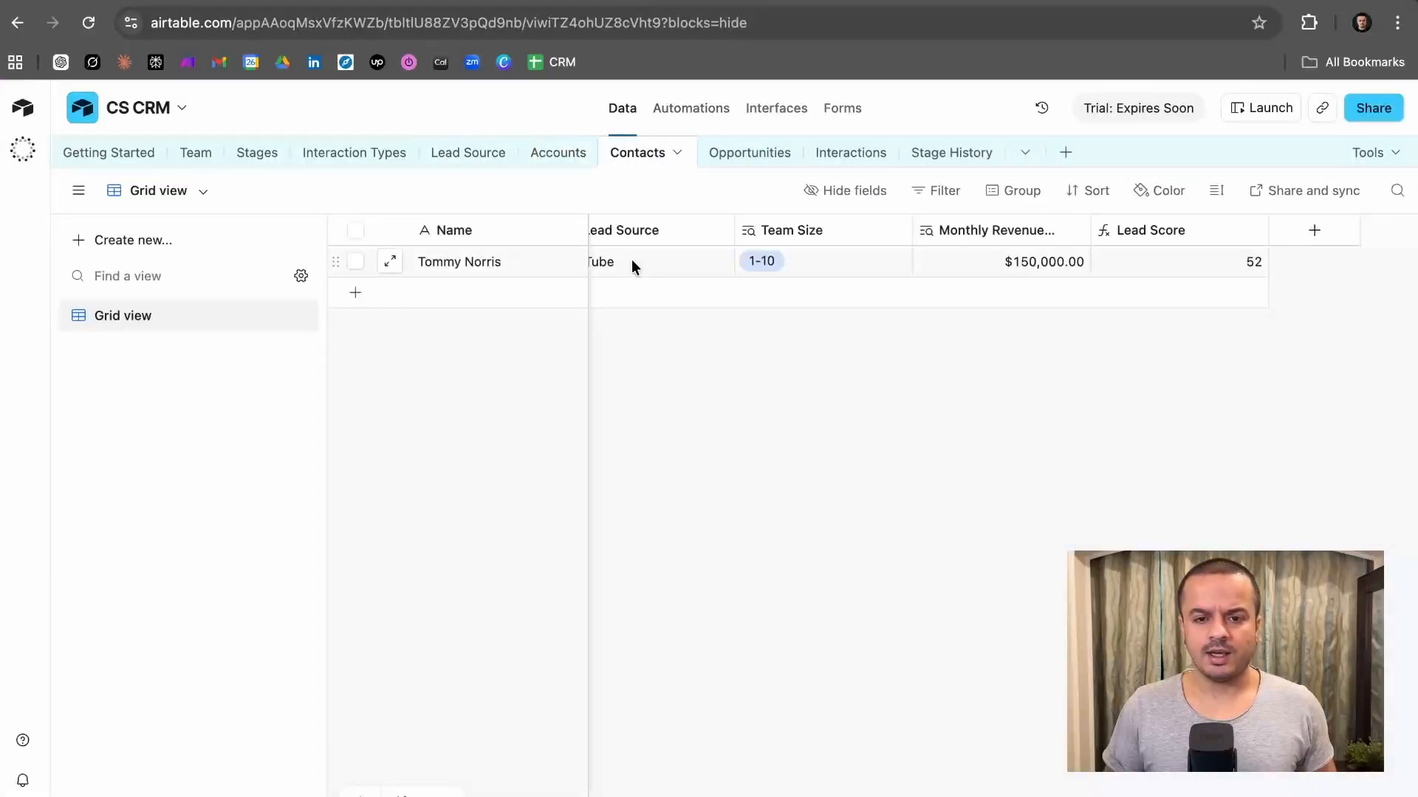
{"action": "left_click", "coordinate": [734, 156]}
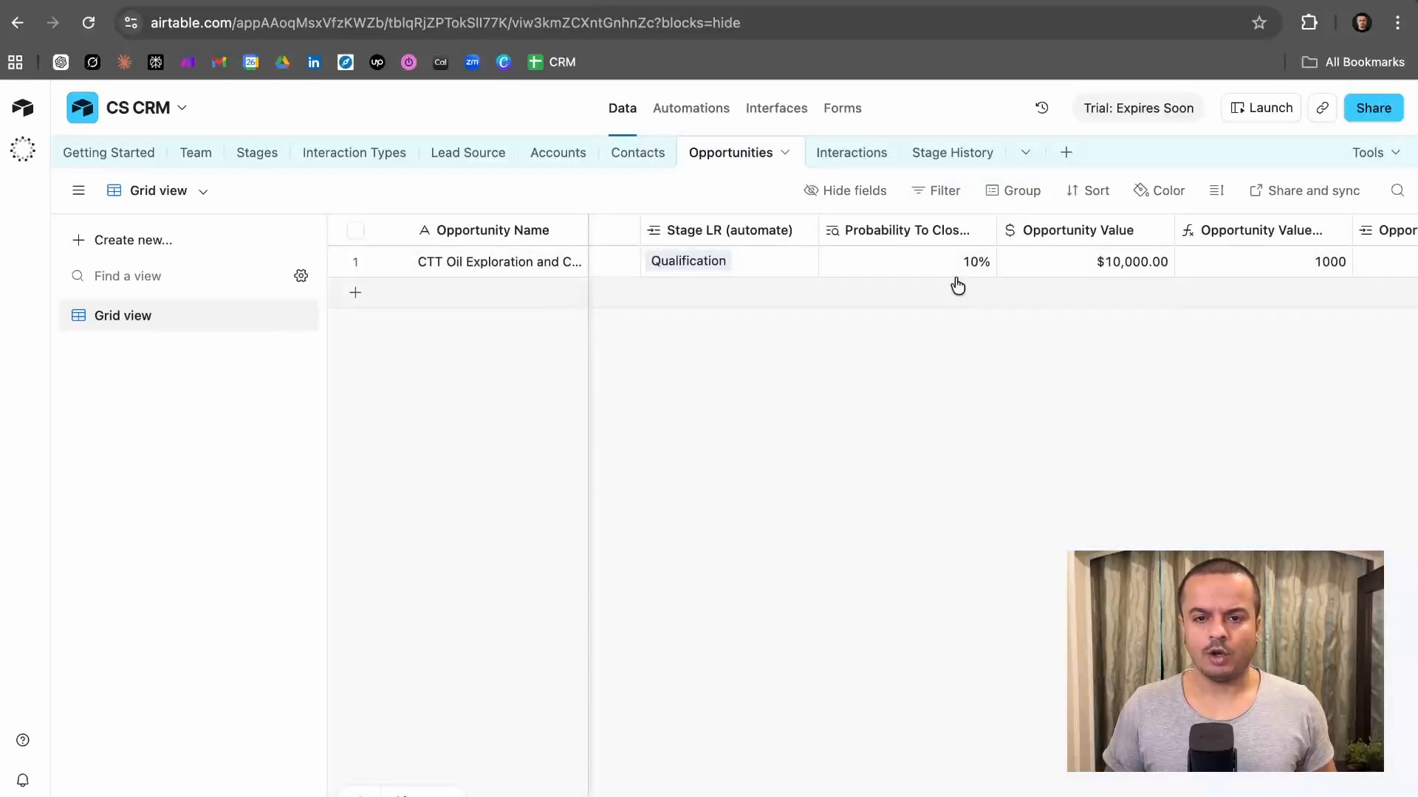
{"action": "left_click", "coordinate": [875, 157]}
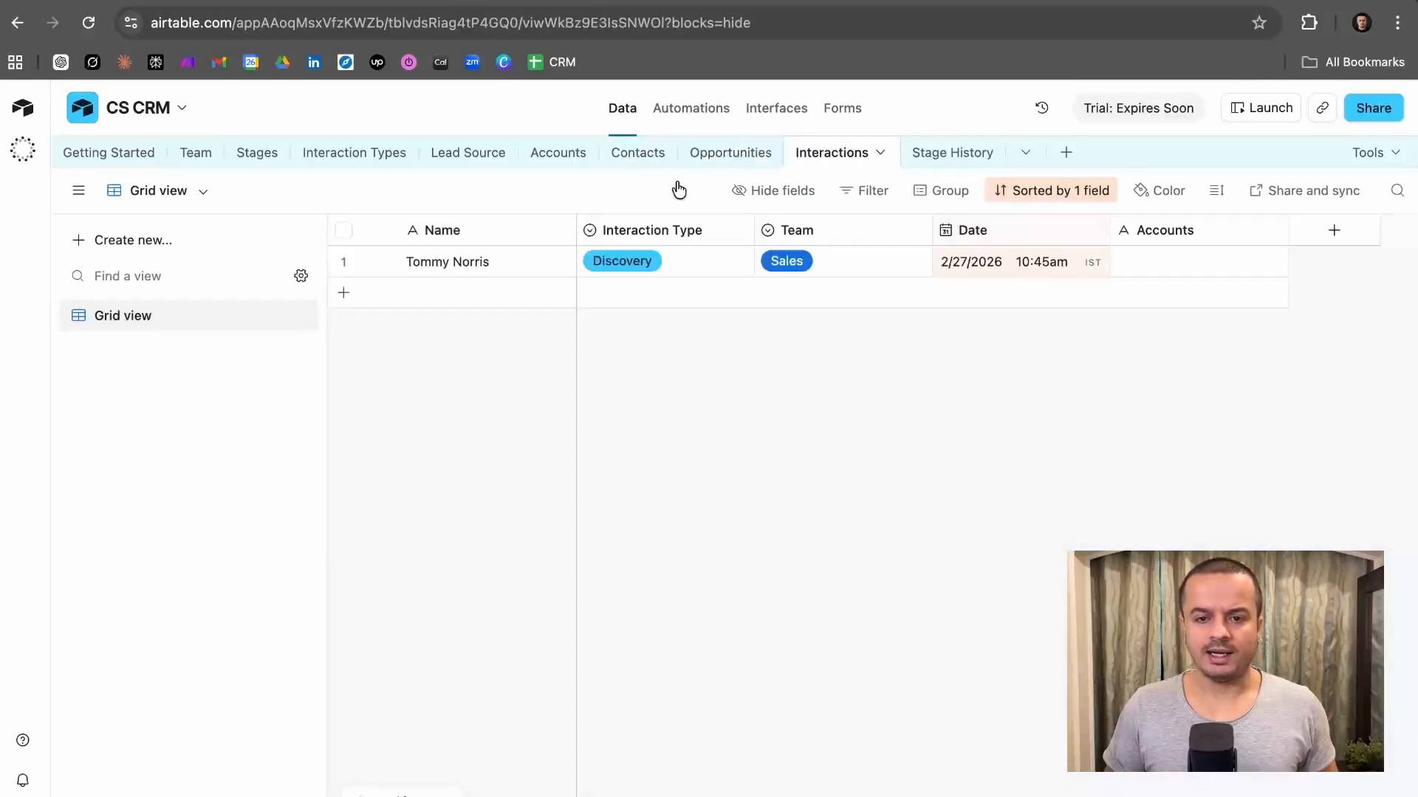
- View the Accounts table again and read the sales manager context paragraph under The Result in the Google Docs summary
{"action": "left_click", "coordinate": [539, 164]}
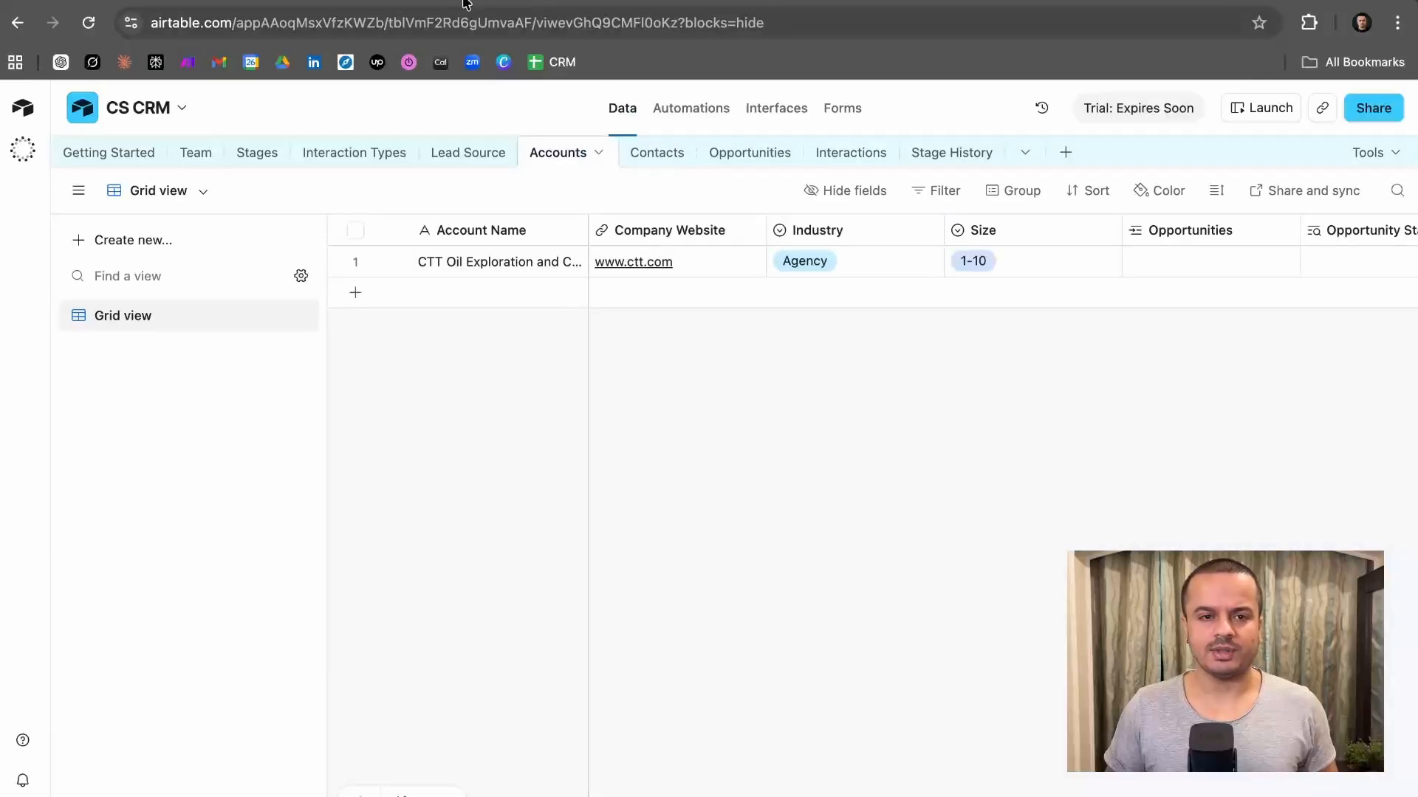
{"action": "left_click_drag", "start_coordinate": [872, 450], "coordinate": [923, 461]}
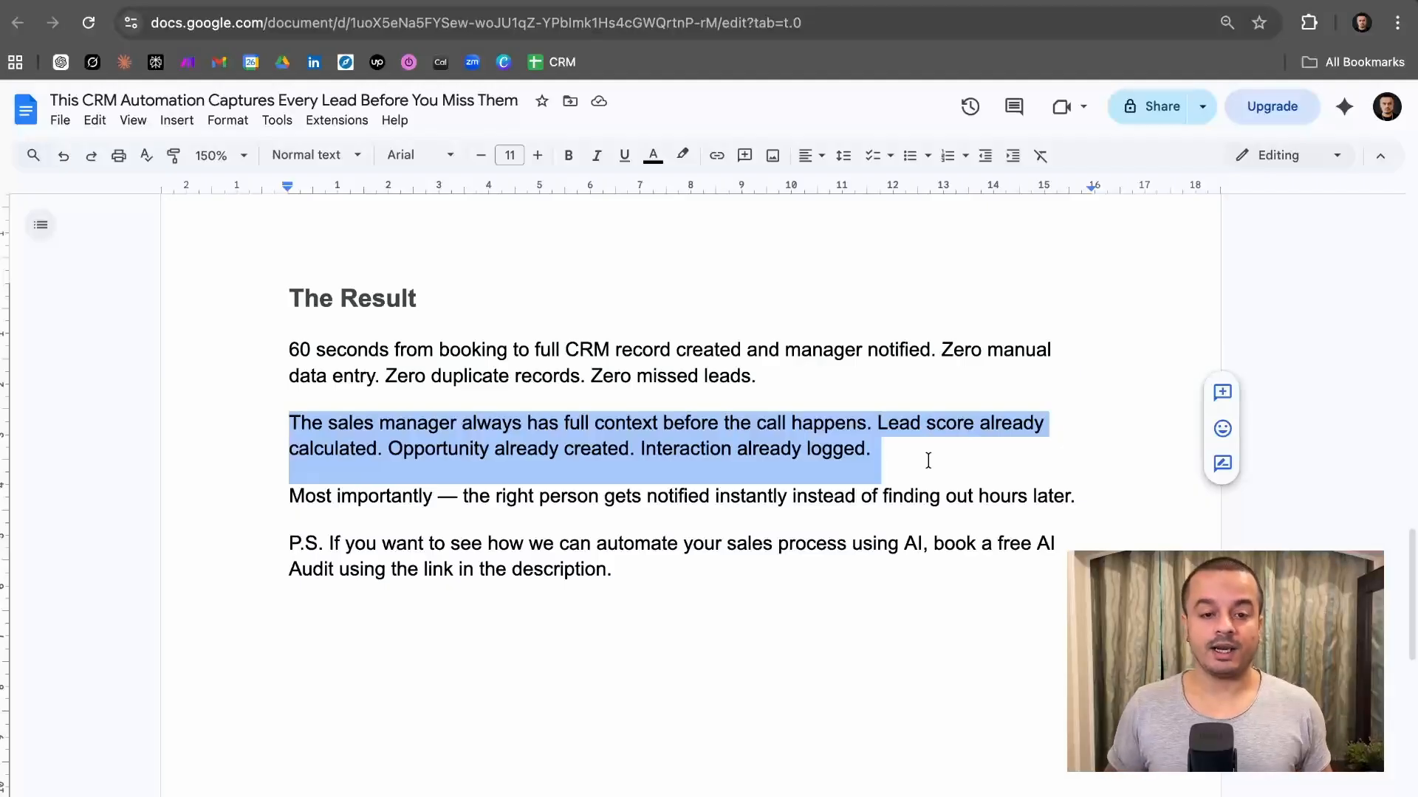
{"action": "left_click", "coordinate": [928, 460]}
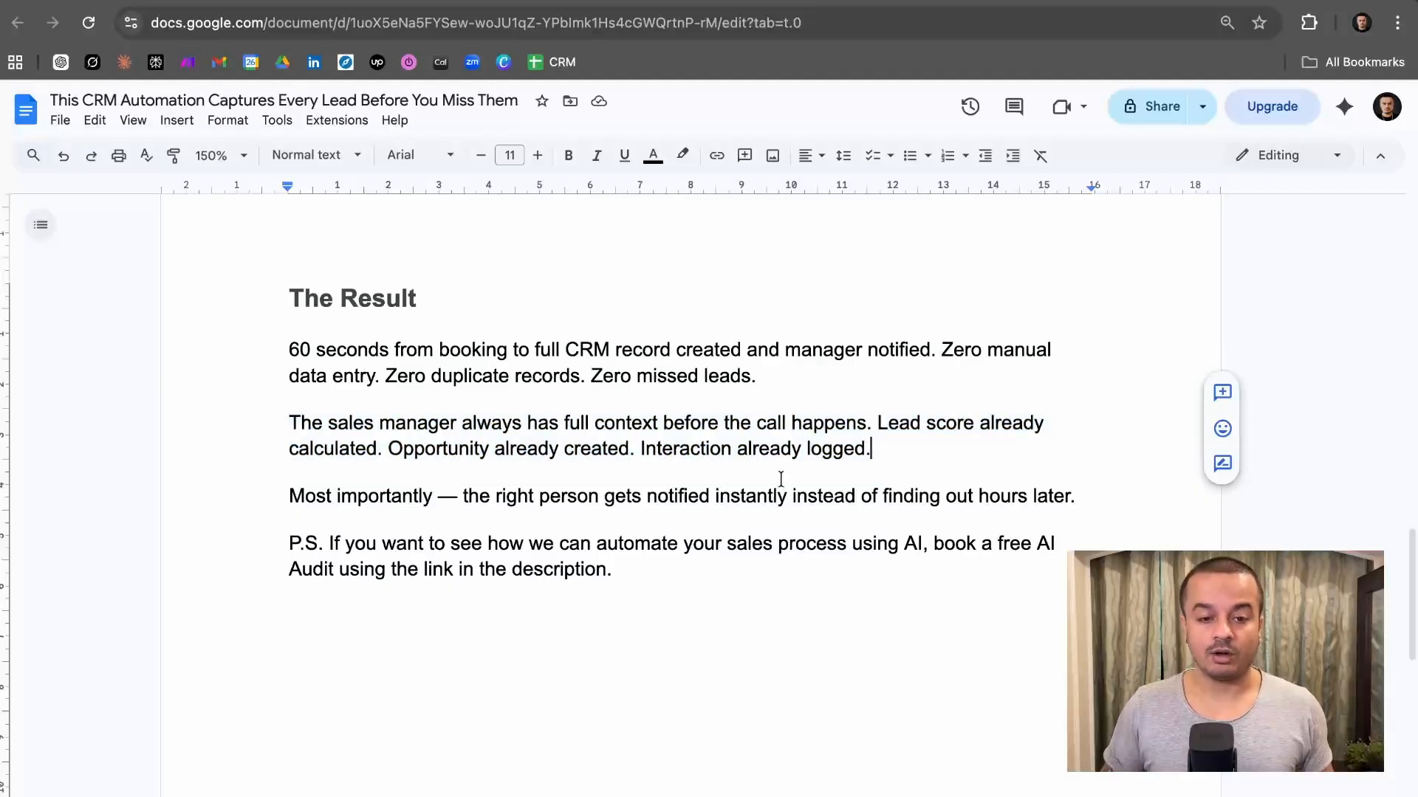
- Read the instant notification and P.S. paragraphs under The Result, and return to the Lead Capture + Notification scenario in Make.com
{"action": "left_click", "coordinate": [501, 493]}
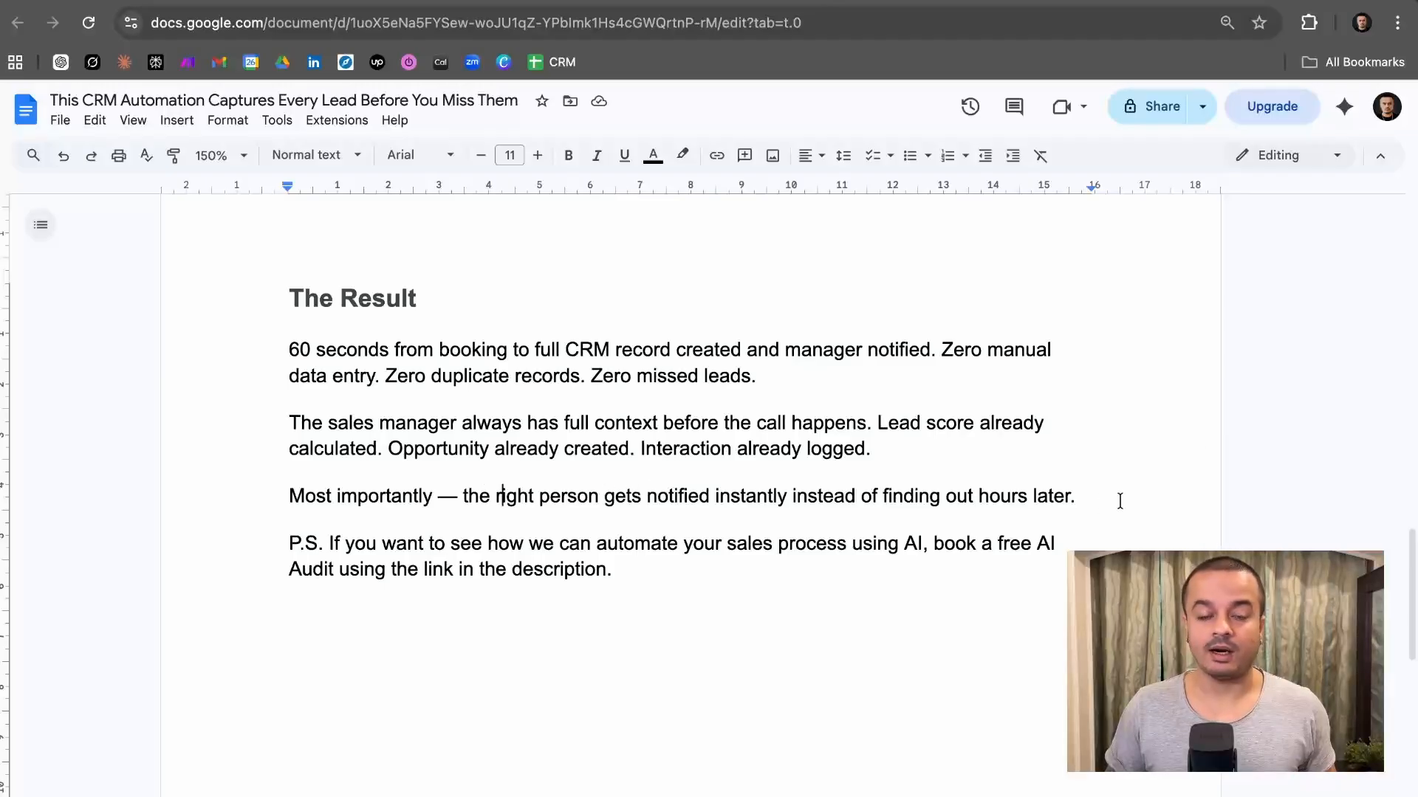
{"action": "left_click", "coordinate": [532, 495]}
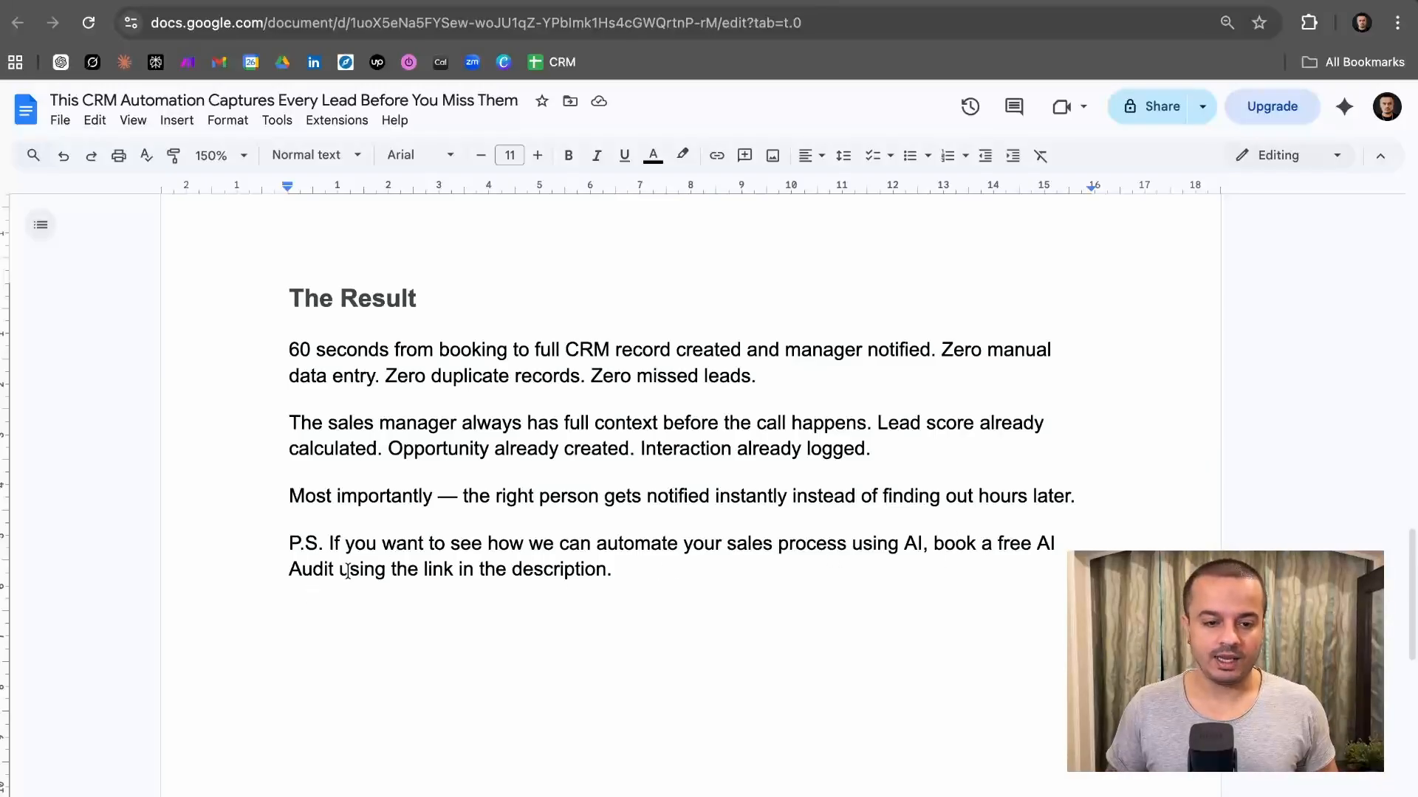
{"action": "left_click", "coordinate": [652, 576]}
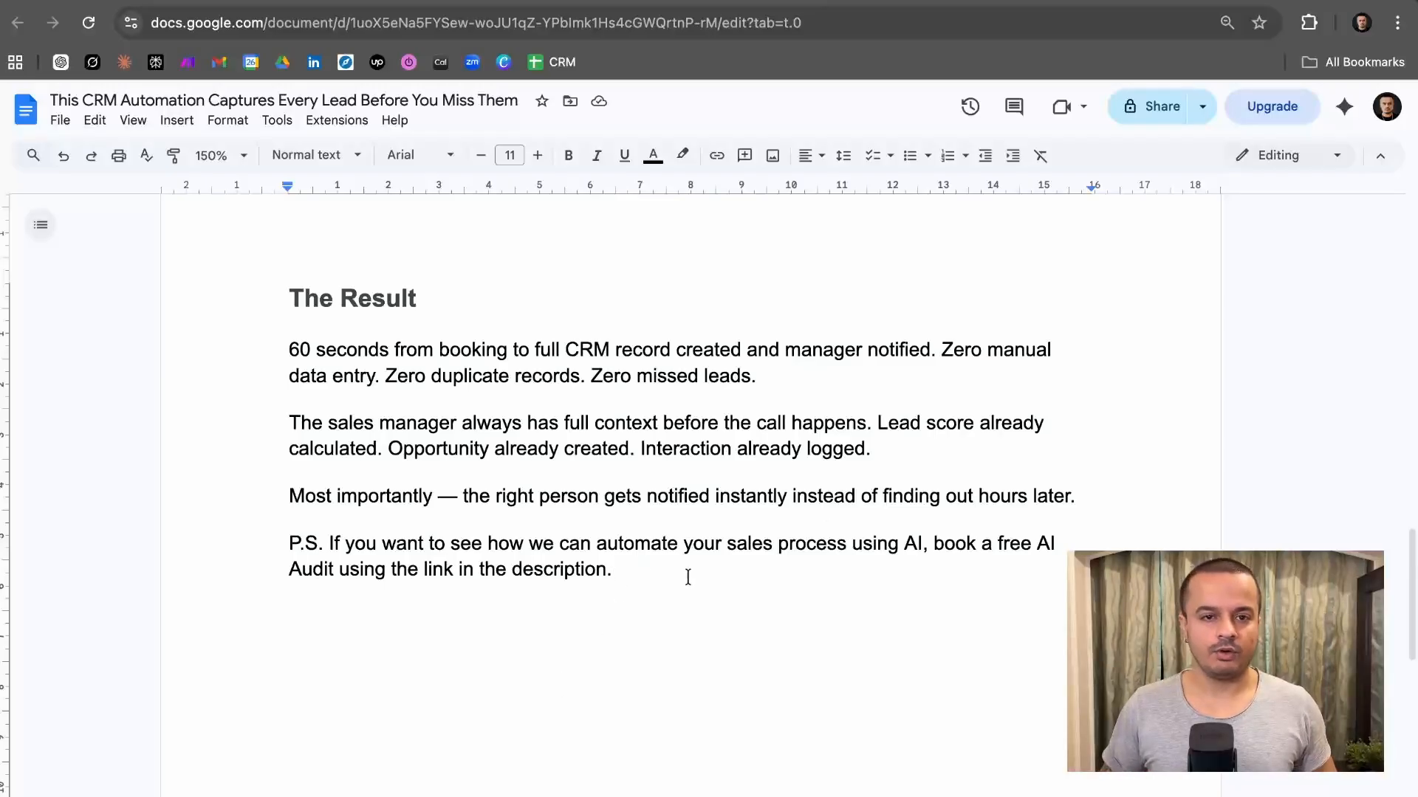
{"action": "left_click", "coordinate": [333, 0]}
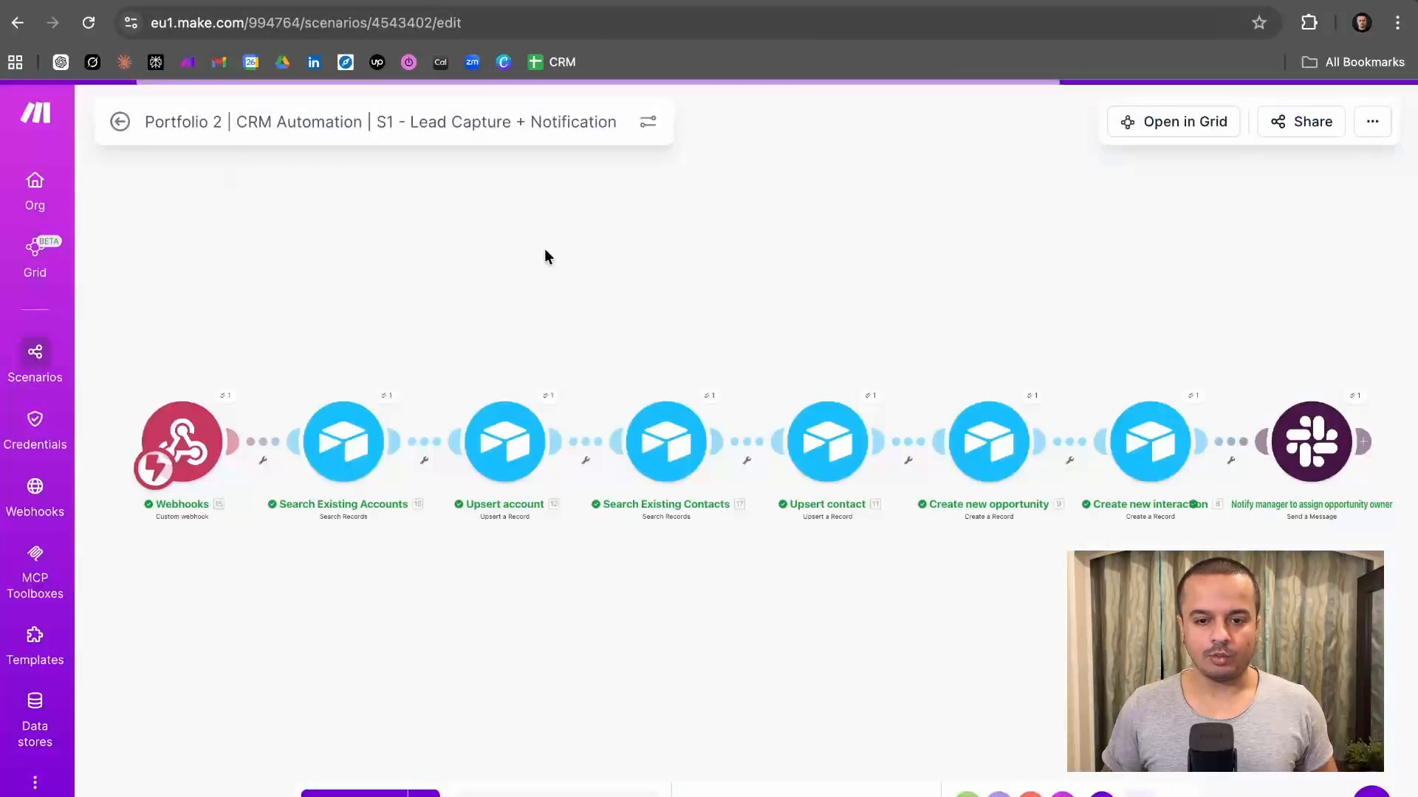